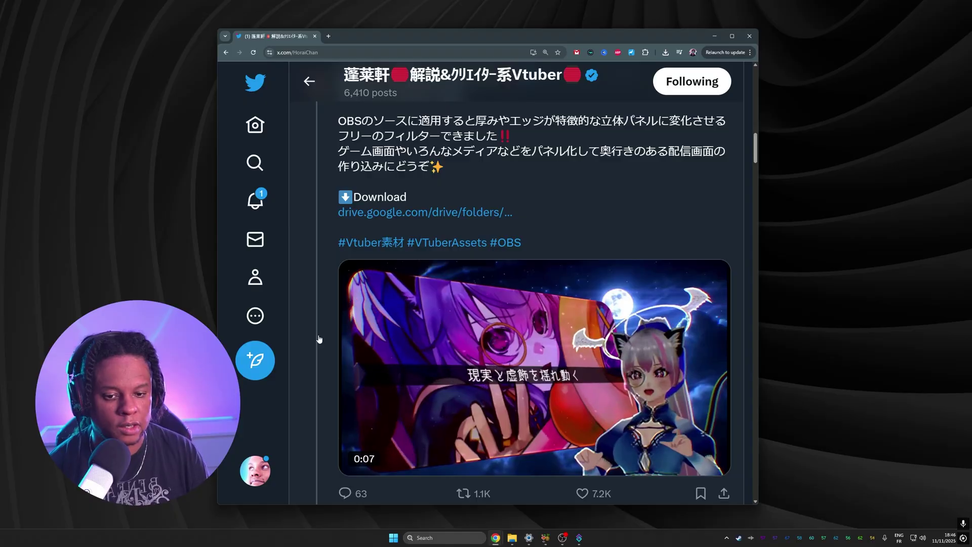
Browse the creator's posts about the 3D panel filter and preview the arcade-screens demo video.
{"action": "scroll", "coordinate": [319, 339], "scroll_direction": "down", "scroll_amount": 1}
{"action": "scroll", "coordinate": [319, 339], "scroll_direction": "down", "scroll_amount": 15}
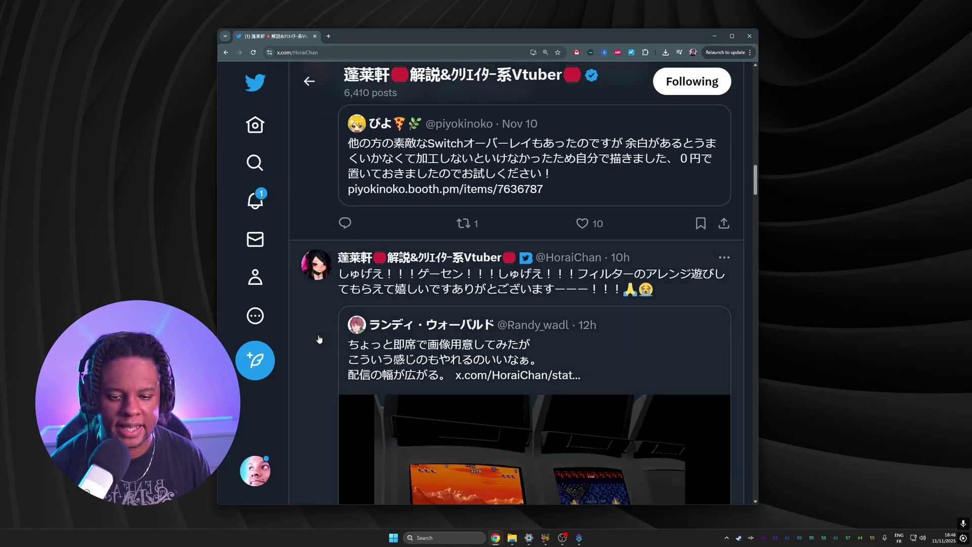
{"action": "scroll", "coordinate": [319, 339], "scroll_direction": "up", "scroll_amount": 2}
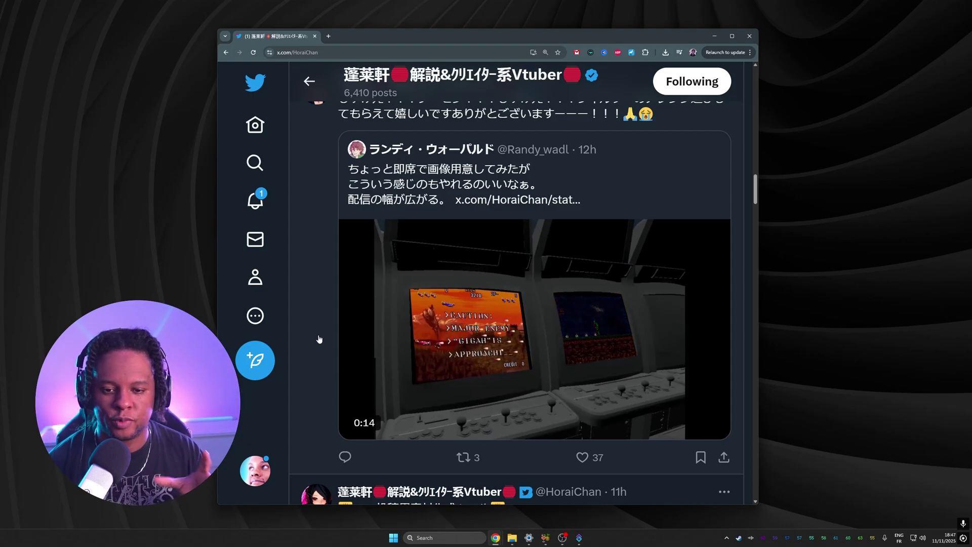
{"action": "mouse_move", "coordinate": [428, 378]}
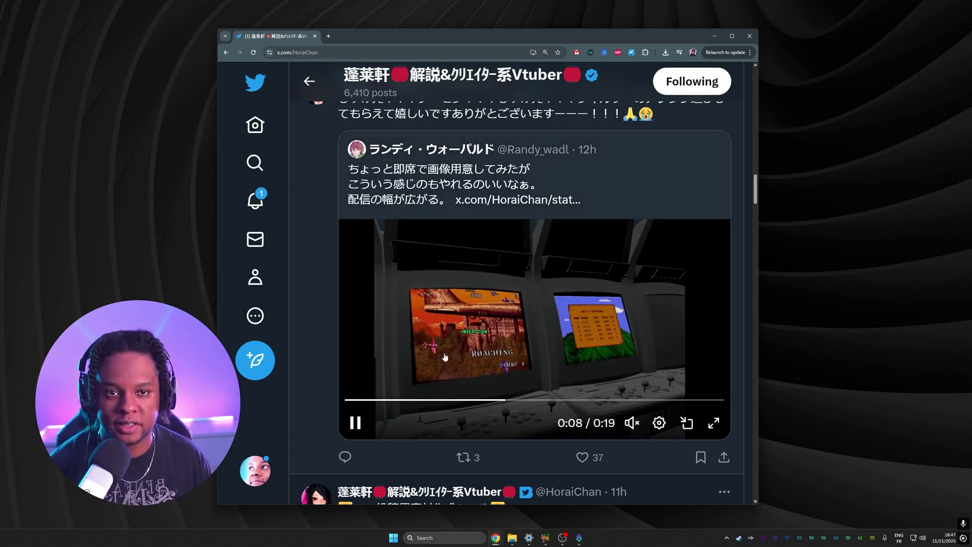
{"action": "scroll", "coordinate": [320, 285], "scroll_direction": "up", "scroll_amount": 10}
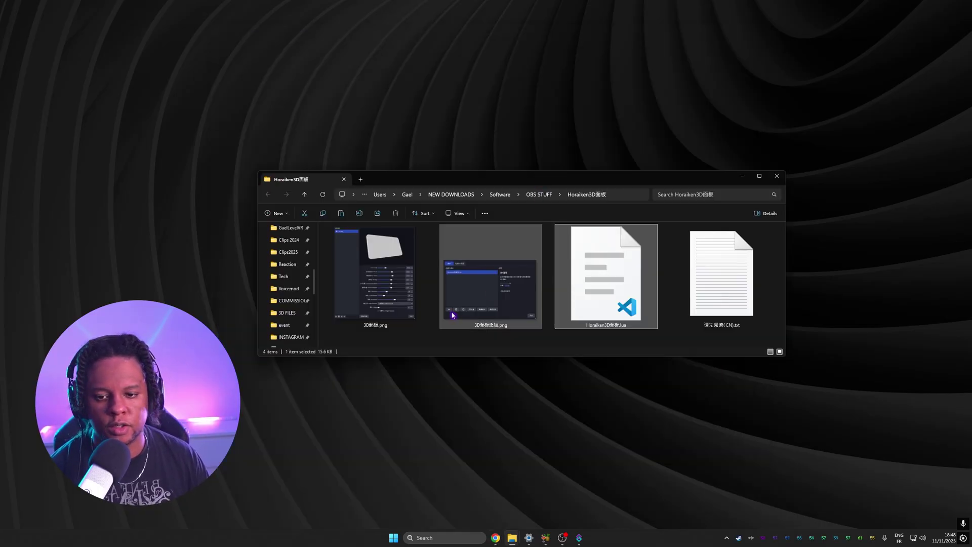
Read the filter's 请先阅读(CN).txt instructions, close them, and select the Horaiken3D面板.lua script file.
{"action": "double_click", "coordinate": [709, 291]}
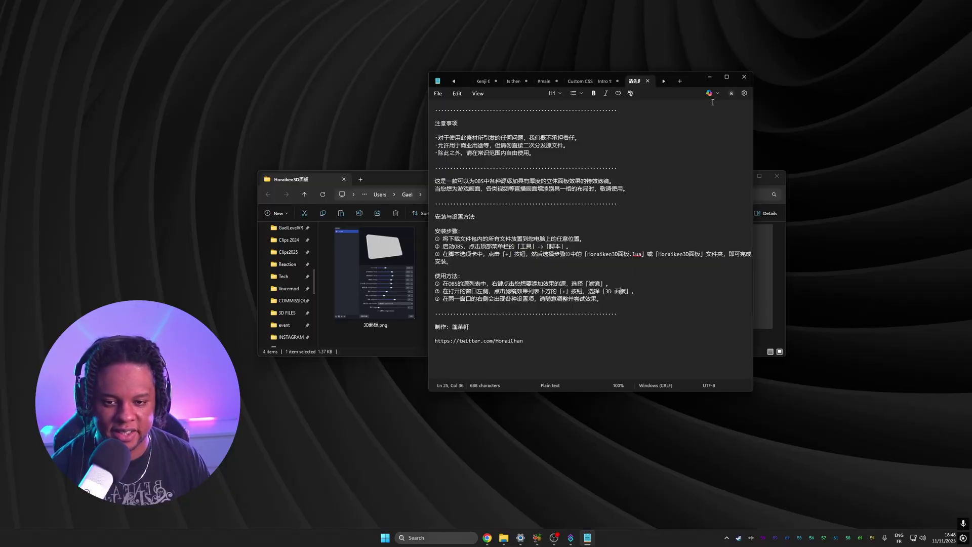
{"action": "left_click", "coordinate": [744, 76]}
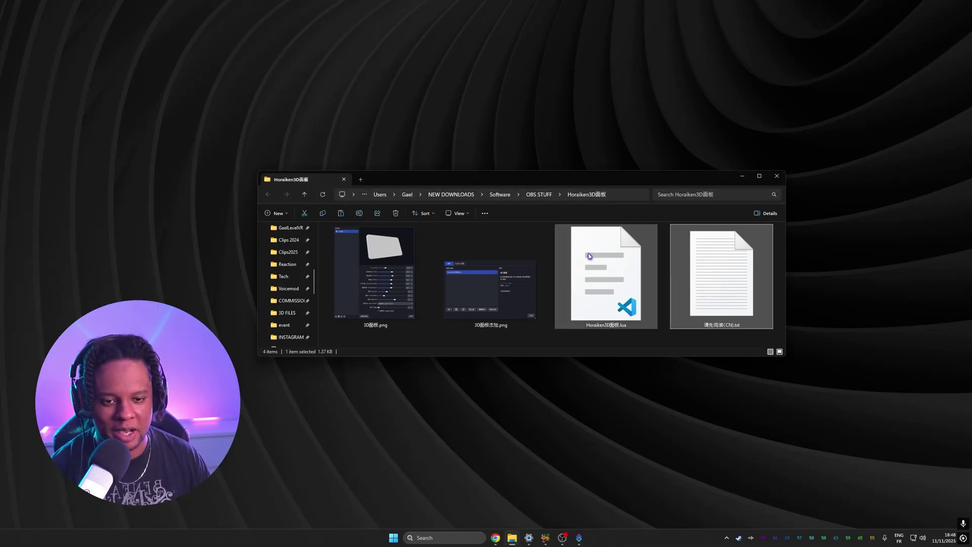
{"action": "left_click", "coordinate": [607, 302]}
Switch to OBS Studio, view the script files available to add, and check the loaded Horaiken3D面板.lua script's description.
{"action": "mouse_move", "coordinate": [564, 540]}
{"action": "left_click", "coordinate": [521, 498]}
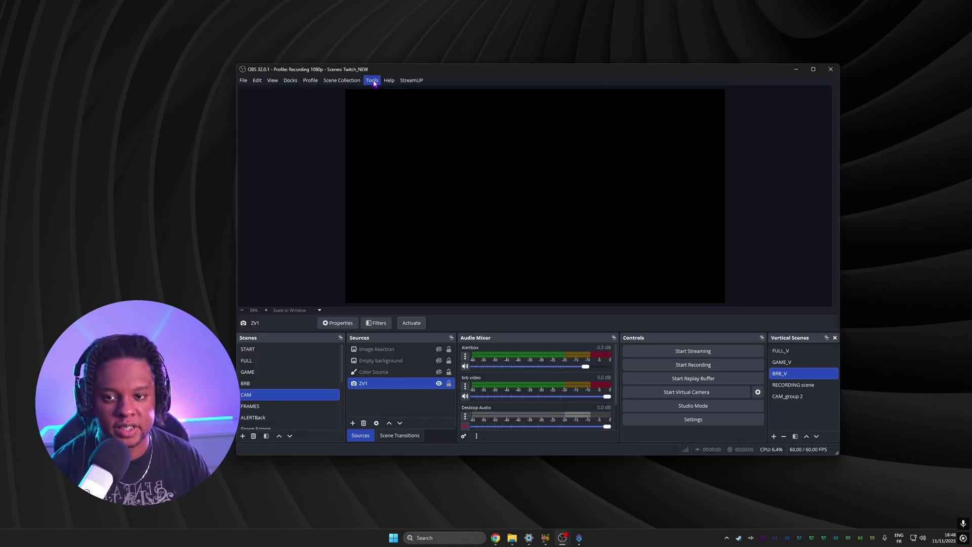
{"action": "left_click", "coordinate": [373, 83]}
{"action": "left_click", "coordinate": [381, 190]}
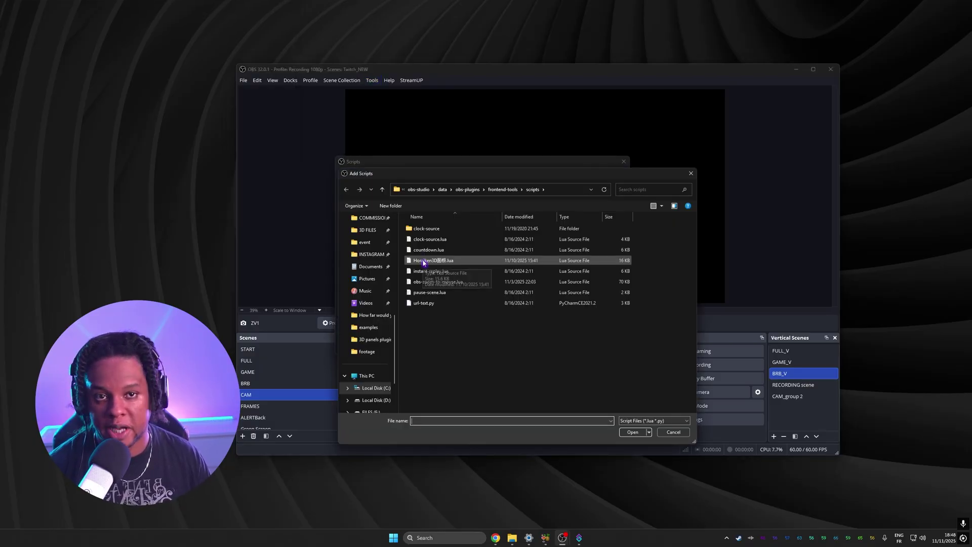
{"action": "left_click", "coordinate": [681, 436]}
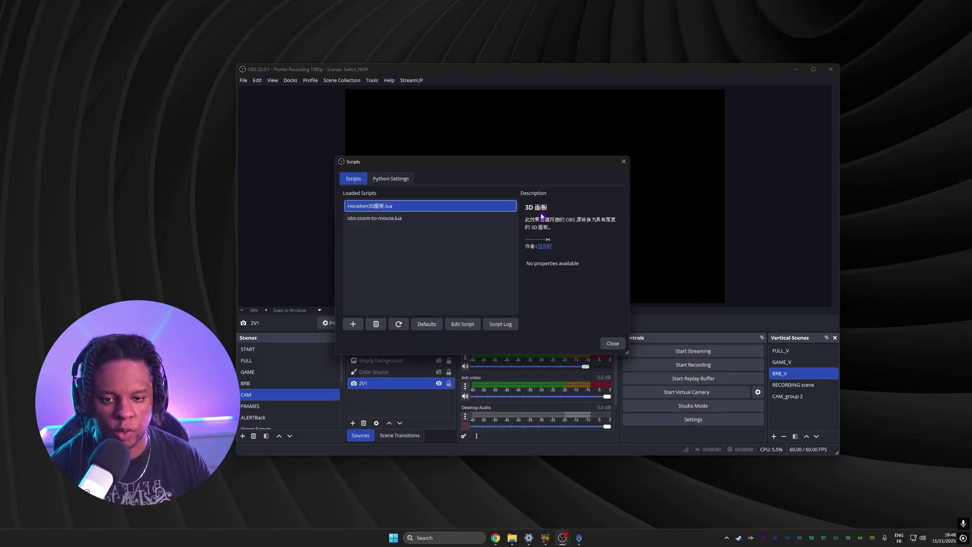
{"action": "left_click", "coordinate": [610, 344]}
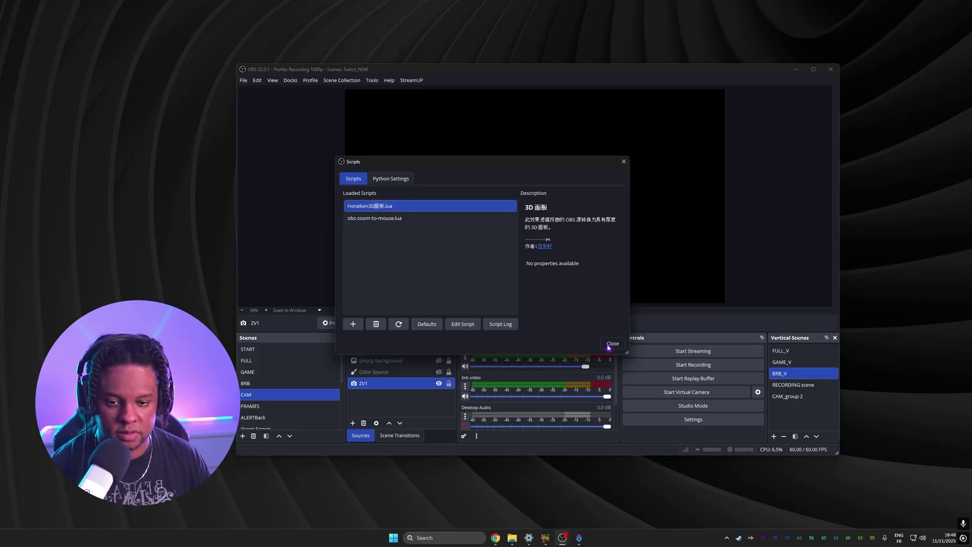
In the START scene, add the 3D 面板 effect filter to the Video group.
{"action": "left_click", "coordinate": [261, 349]}
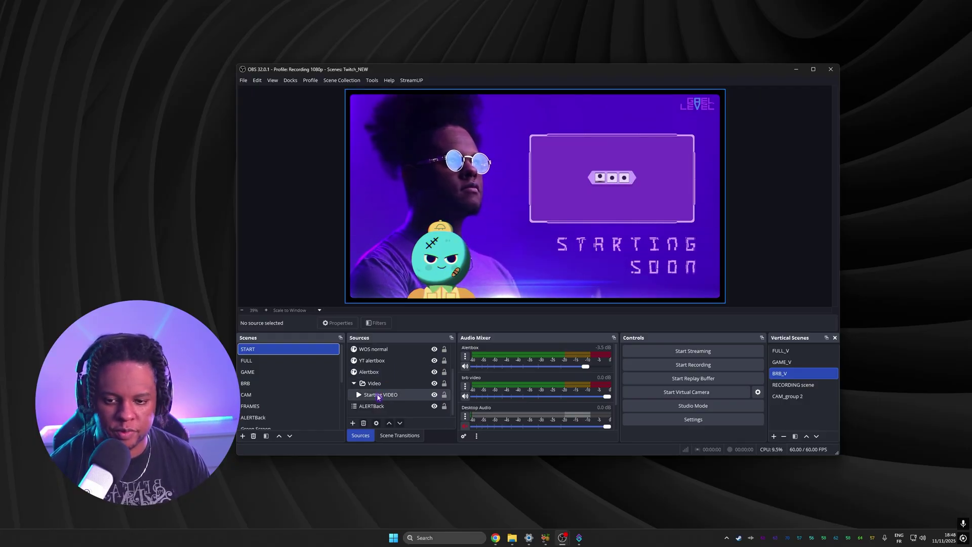
{"action": "left_click", "coordinate": [369, 392]}
{"action": "double_click", "coordinate": [370, 384]}
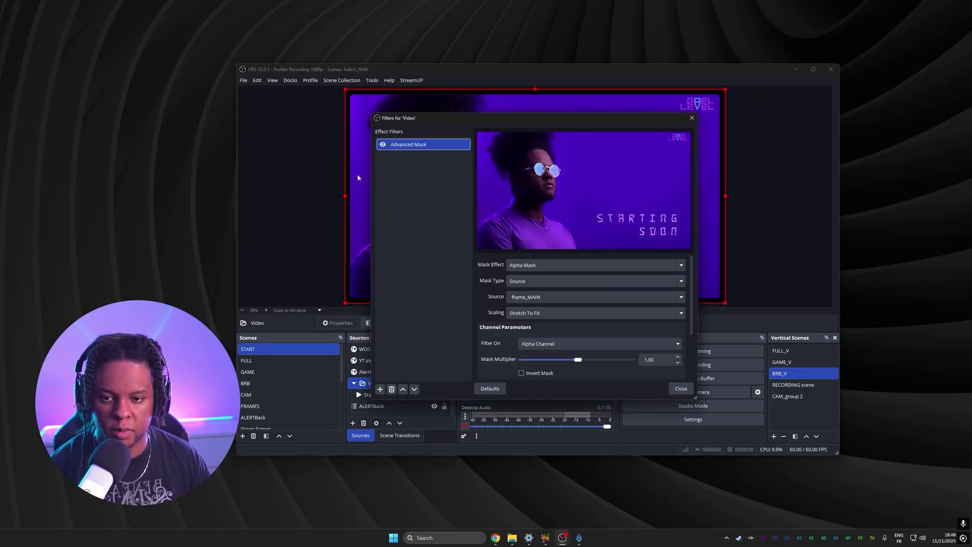
{"action": "left_click", "coordinate": [380, 389]}
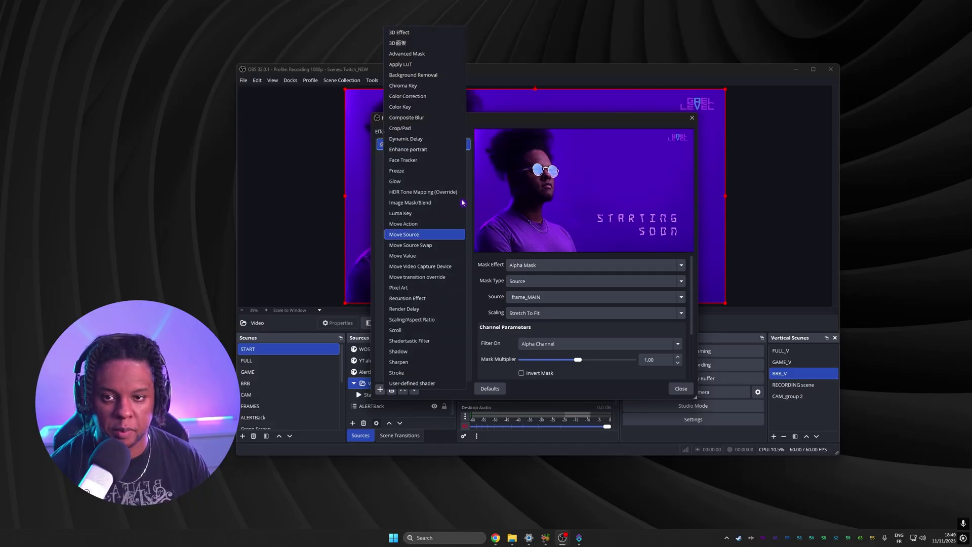
{"action": "left_click", "coordinate": [399, 45]}
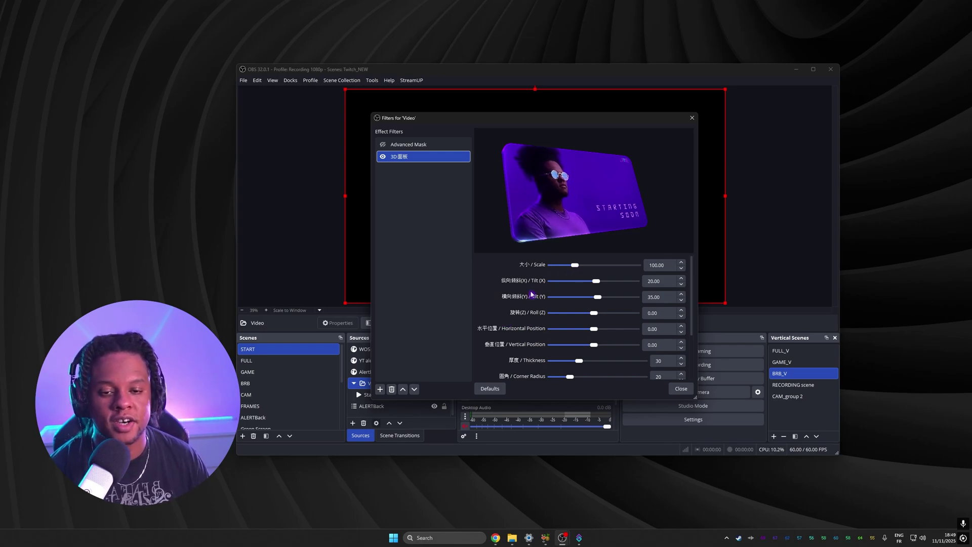
Set the panel's Scale to 111, Roll (Z) to -4.80, Horizontal Position to 8.52, Vertical Position to -2.24 and Thickness to 59.
{"action": "left_click_drag", "start_coordinate": [575, 265], "coordinate": [598, 297]}
{"action": "left_click_drag", "start_coordinate": [594, 313], "coordinate": [607, 375]}
Set the panel's Corner Radius to 0, Brightness to 1.44 and Light Direction to Light From Right.
{"action": "scroll", "coordinate": [523, 335], "scroll_direction": "down", "scroll_amount": 3}
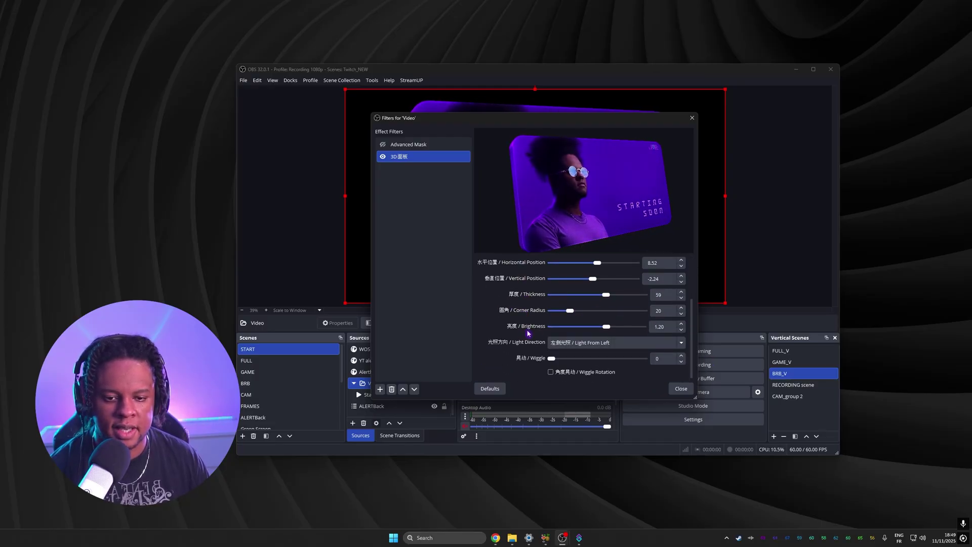
{"action": "left_click_drag", "start_coordinate": [571, 311], "coordinate": [525, 324]}
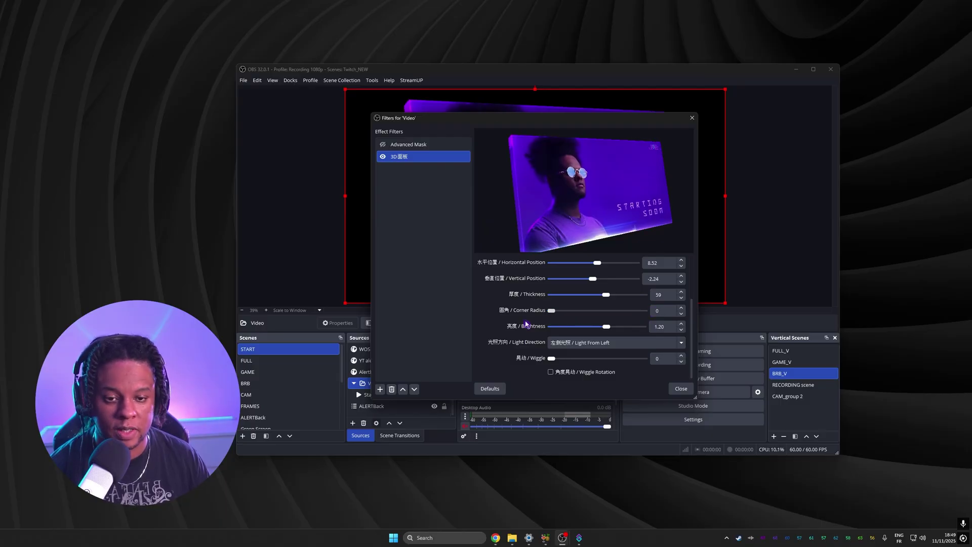
{"action": "mouse_move", "coordinate": [606, 327]}
{"action": "left_mouse_down"}
{"action": "mouse_move", "coordinate": [637, 331]}
{"action": "mouse_move", "coordinate": [600, 332]}
{"action": "mouse_move", "coordinate": [633, 339]}
{"action": "mouse_move", "coordinate": [617, 338]}
{"action": "left_mouse_up"}
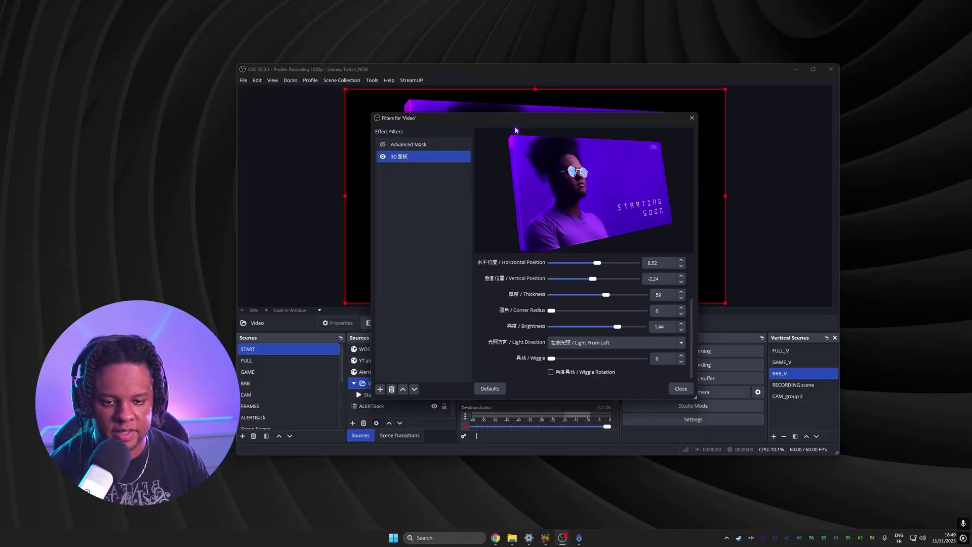
{"action": "left_click", "coordinate": [636, 345]}
{"action": "left_click", "coordinate": [612, 370]}
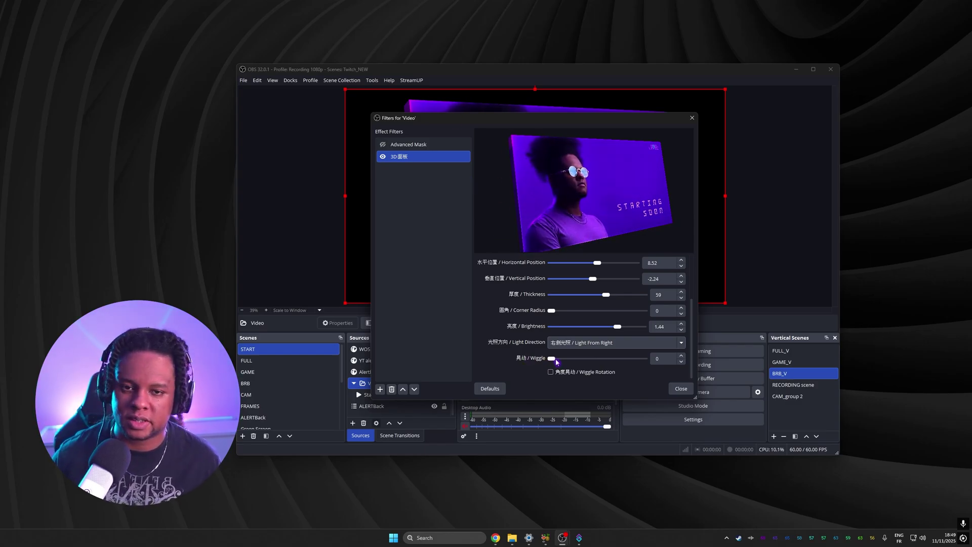
Tilt the 3D panel by setting Tilt (X) to 14.50 and Tilt (Y) to 40.40.
{"action": "scroll", "coordinate": [518, 299], "scroll_direction": "up", "scroll_amount": 2}
{"action": "left_click_drag", "start_coordinate": [571, 283], "coordinate": [593, 284]}
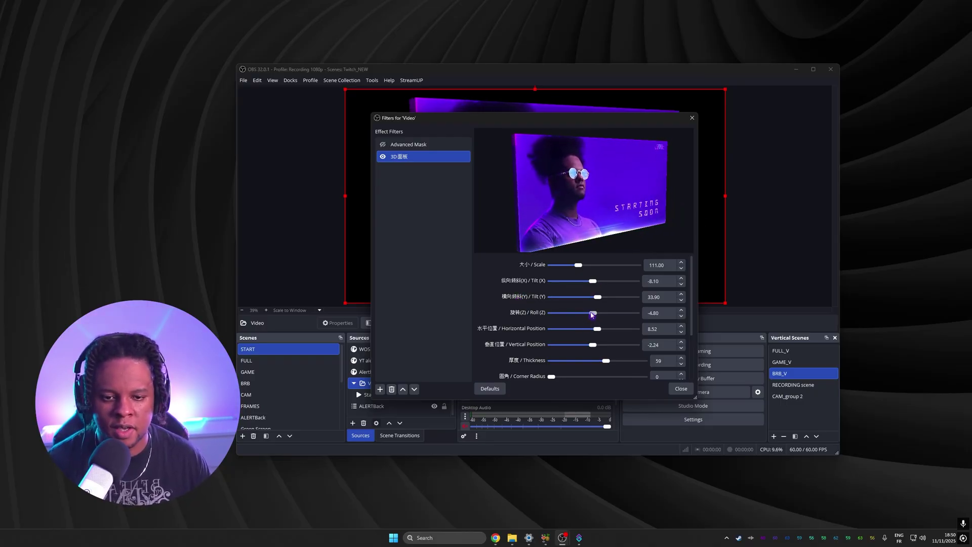
{"action": "left_click_drag", "start_coordinate": [598, 297], "coordinate": [595, 284]}
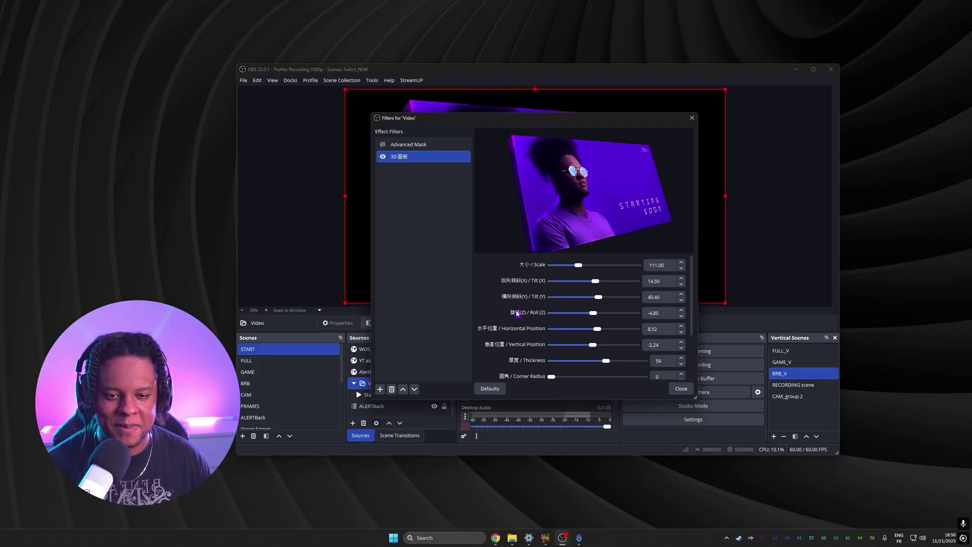
Set the 3D panel's Wiggle to 100 and reduce its Scale to 106.20.
{"action": "scroll", "coordinate": [567, 324], "scroll_direction": "down", "scroll_amount": 3}
{"action": "left_click_drag", "start_coordinate": [551, 362], "coordinate": [730, 364]}
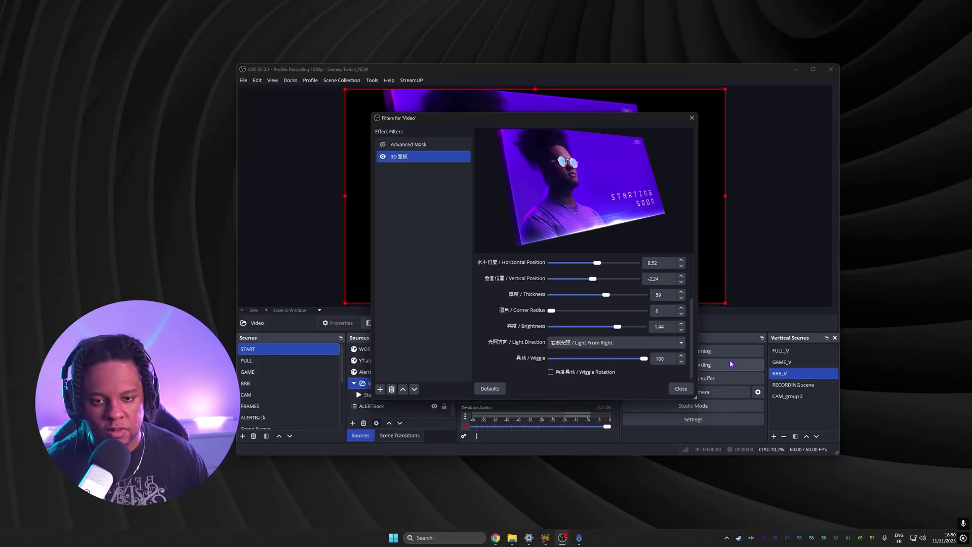
{"action": "scroll", "coordinate": [580, 301], "scroll_direction": "up", "scroll_amount": 3}
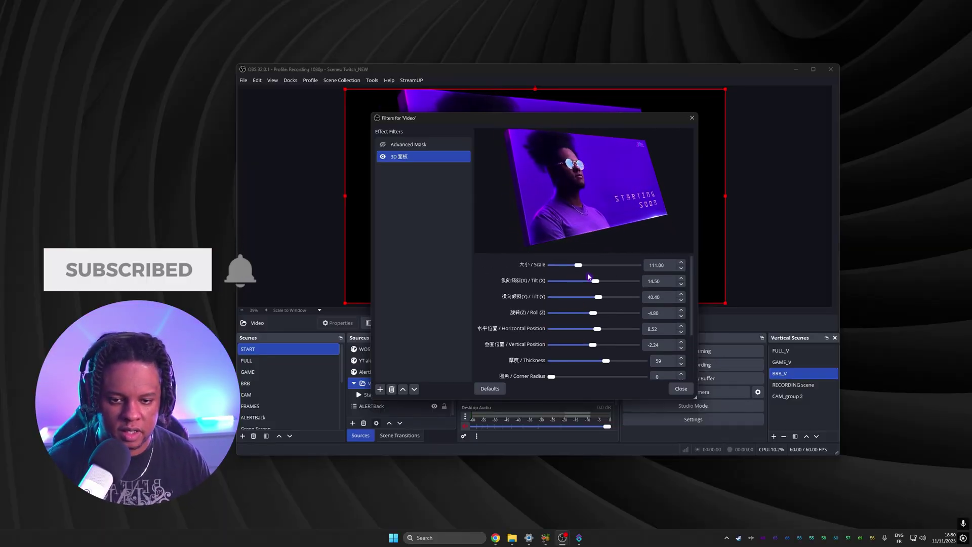
{"action": "left_click_drag", "start_coordinate": [578, 265], "coordinate": [577, 267]}
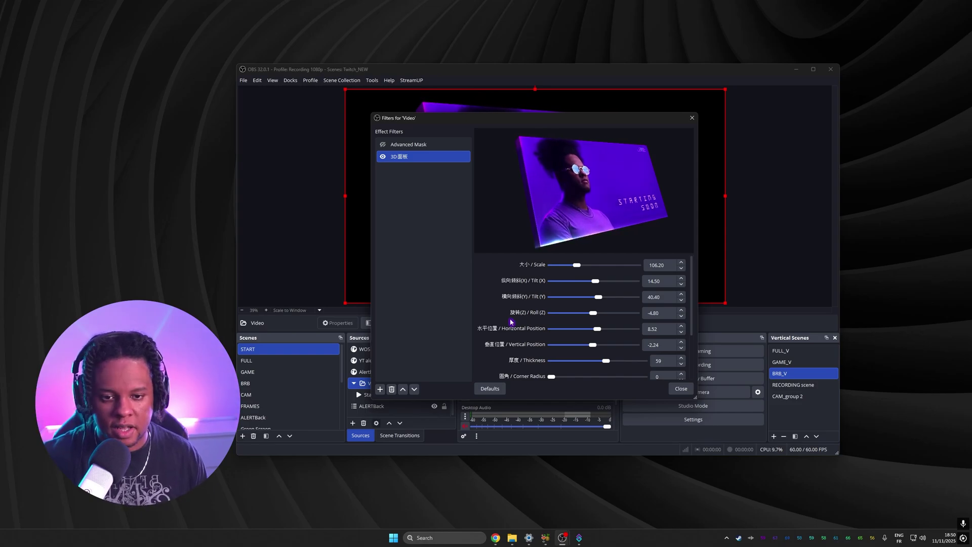
Enable Wiggle Rotation for the 3D panel, and hide the 3D 面板 filter on the Video group.
{"action": "scroll", "coordinate": [510, 321], "scroll_direction": "down", "scroll_amount": 3}
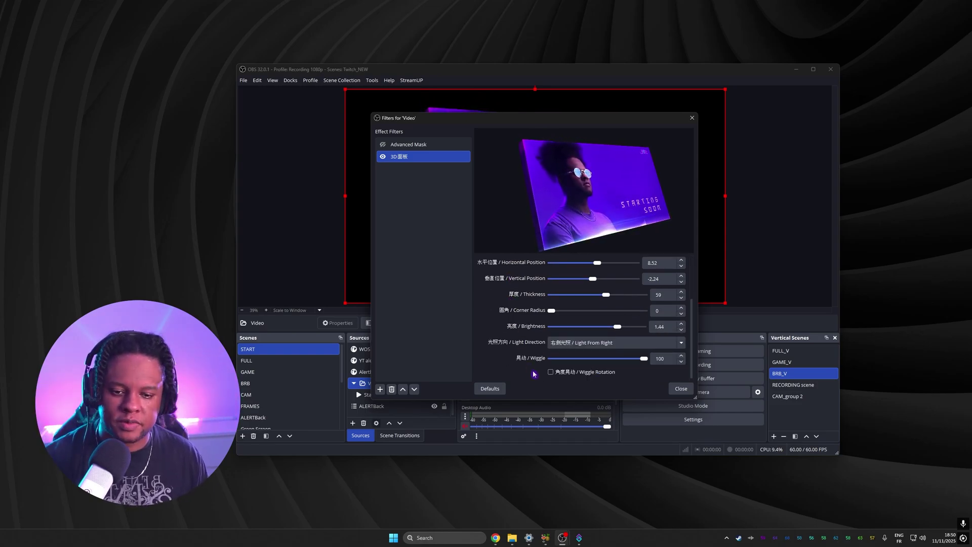
{"action": "left_click", "coordinate": [551, 372]}
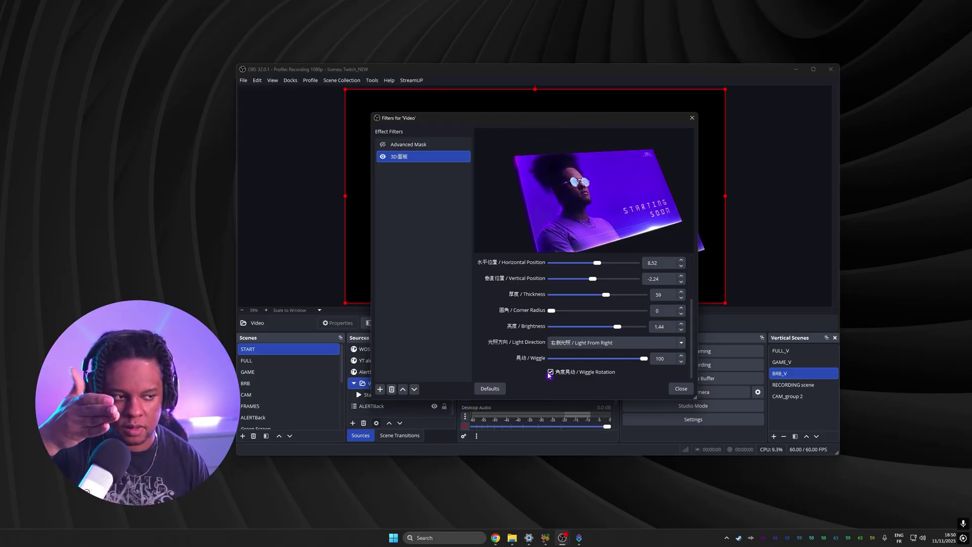
{"action": "left_click", "coordinate": [383, 157]}
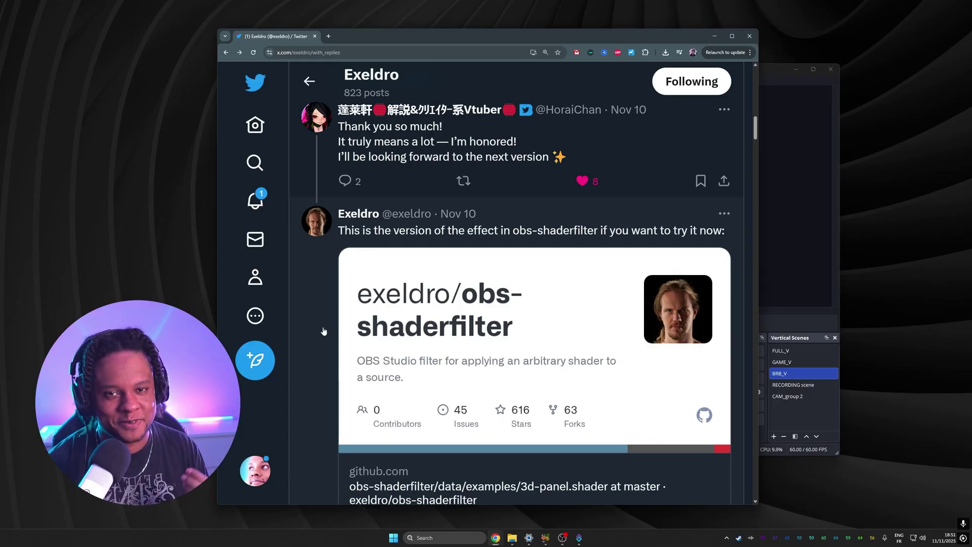
Open 3d-panel.shader on GitHub from the obs-shaderfilter post in the browser and download the raw file.
{"action": "scroll", "coordinate": [371, 312], "scroll_direction": "down", "scroll_amount": 1}
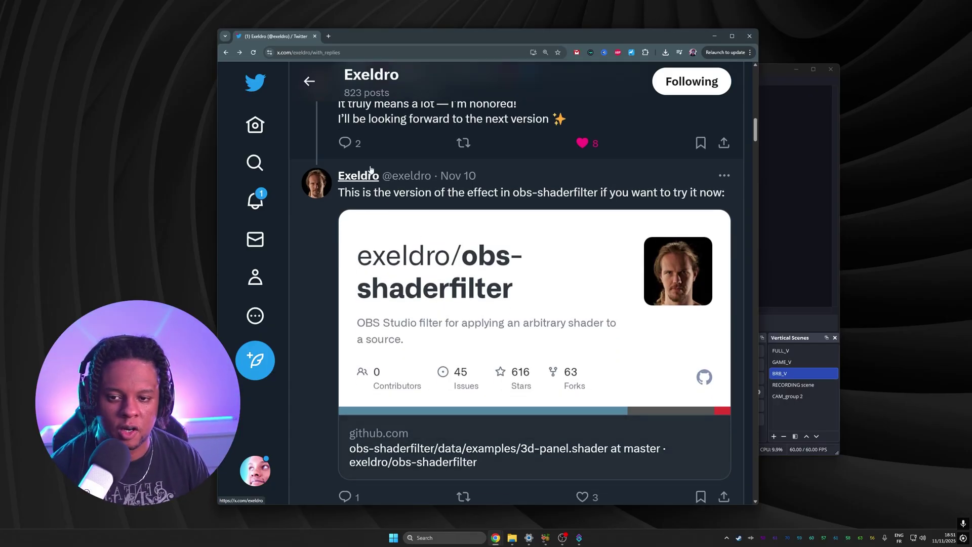
{"action": "left_click", "coordinate": [434, 282]}
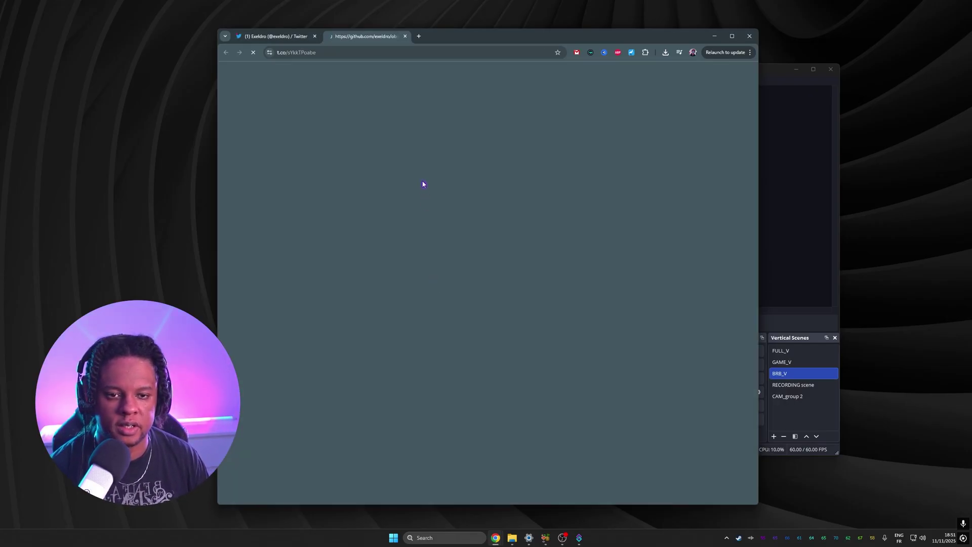
{"action": "scroll", "coordinate": [428, 324], "scroll_direction": "down", "scroll_amount": 6}
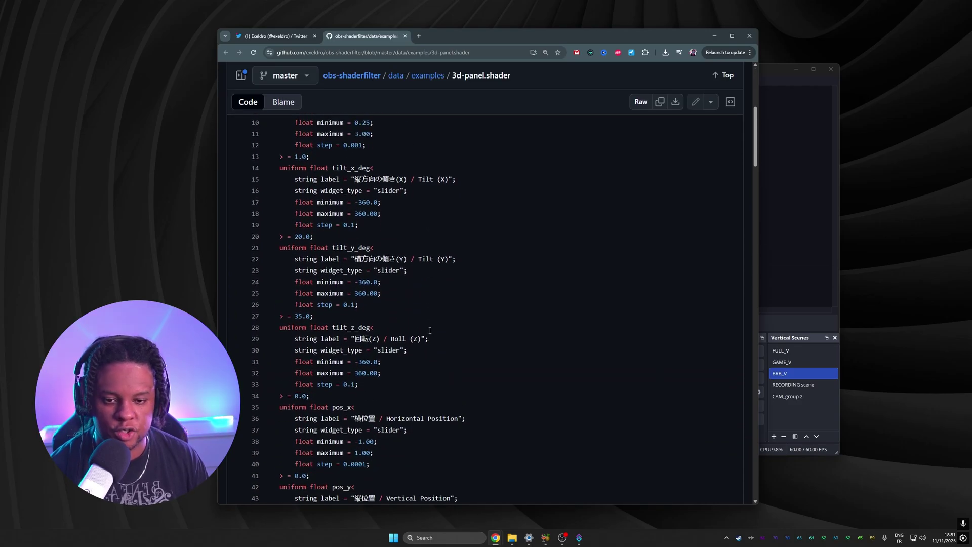
{"action": "scroll", "coordinate": [430, 332], "scroll_direction": "up", "scroll_amount": 6}
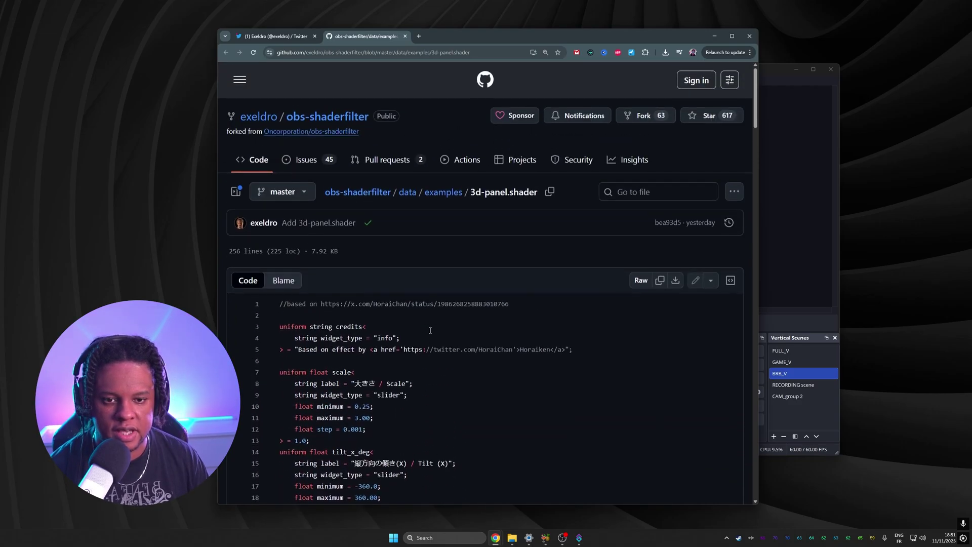
{"action": "left_click", "coordinate": [675, 281]}
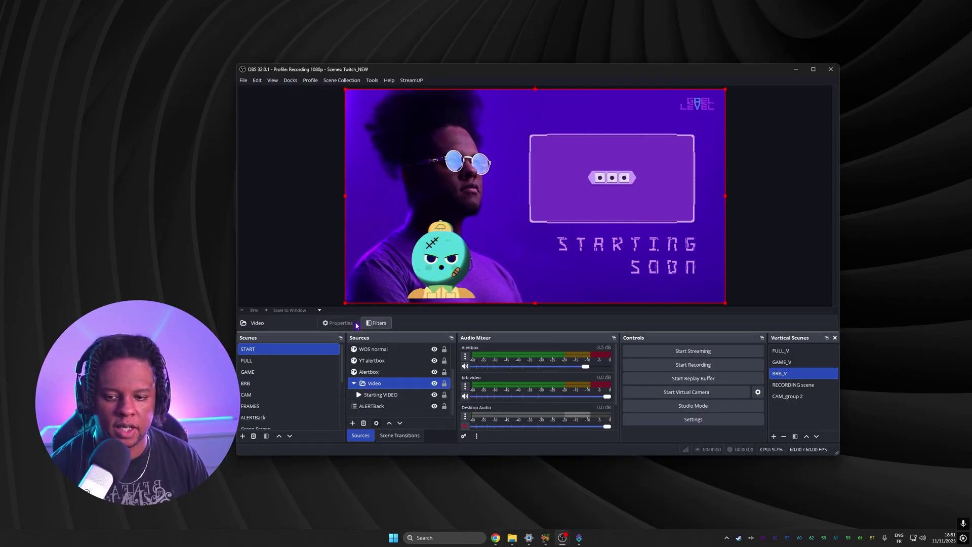
Add a User-defined shader filter to the Video group and load its shader text from 3d-panel.shader in the examples folder.
{"action": "left_click", "coordinate": [377, 325]}
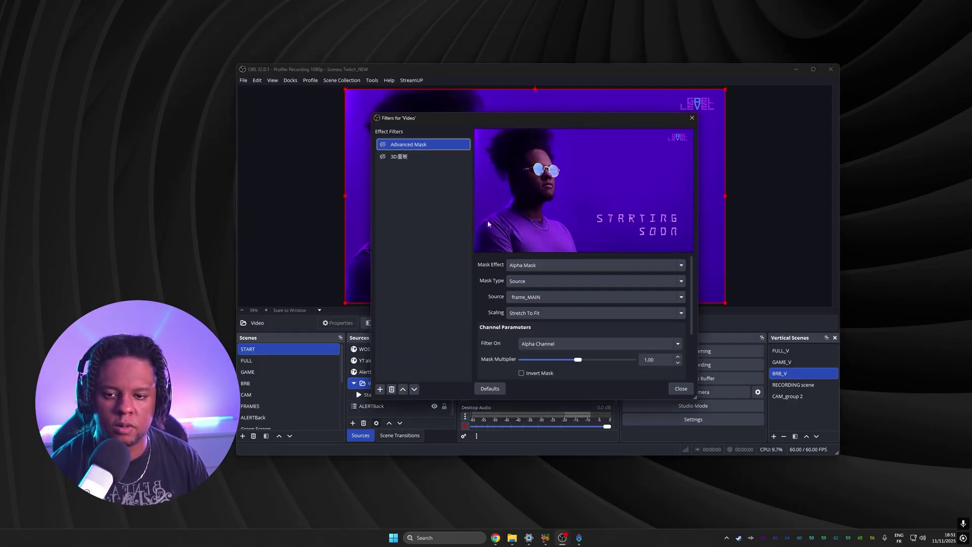
{"action": "left_click", "coordinate": [379, 389]}
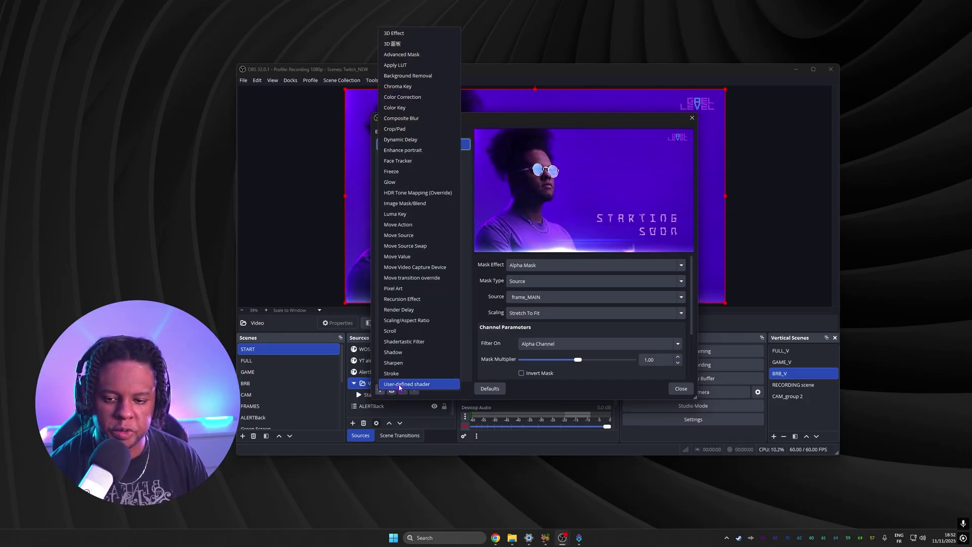
{"action": "left_click", "coordinate": [399, 385]}
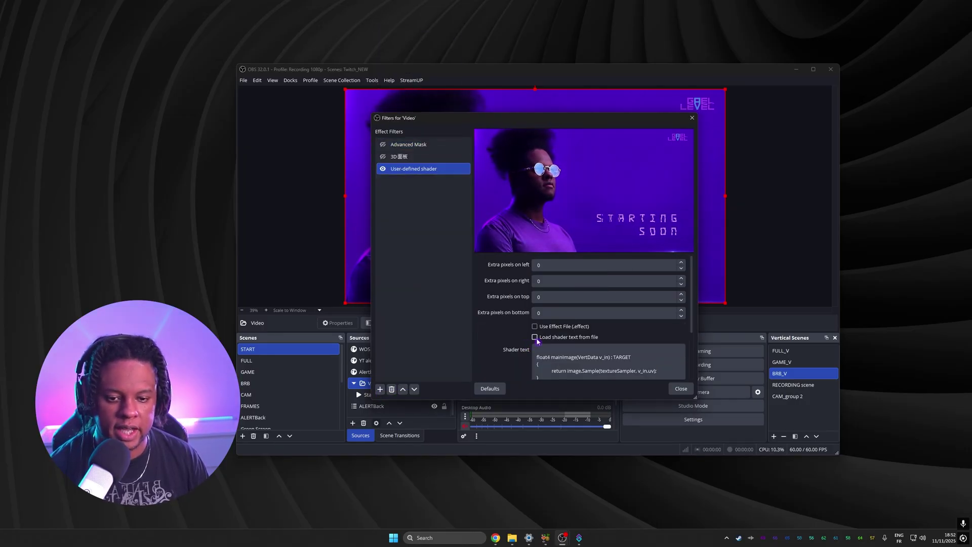
{"action": "left_click", "coordinate": [670, 350]}
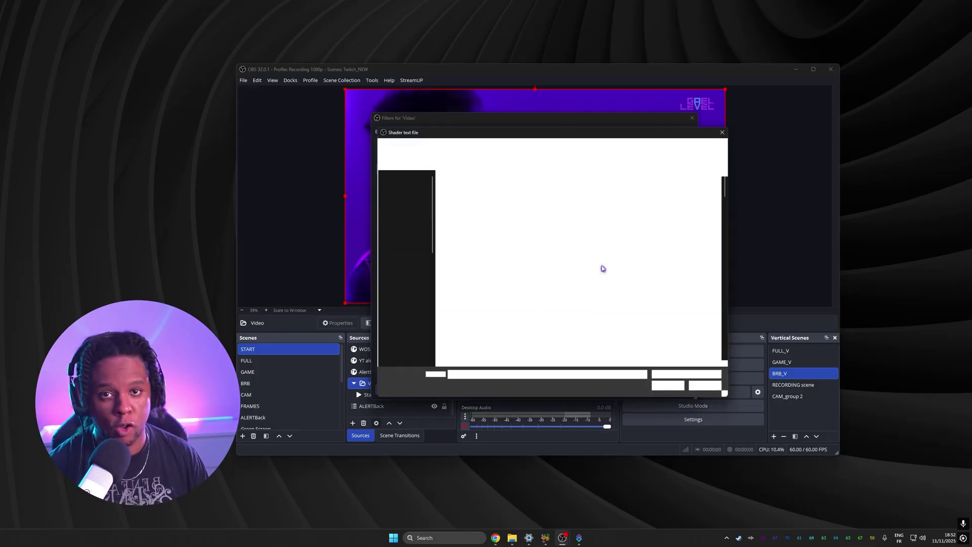
{"action": "left_click", "coordinate": [489, 196]}
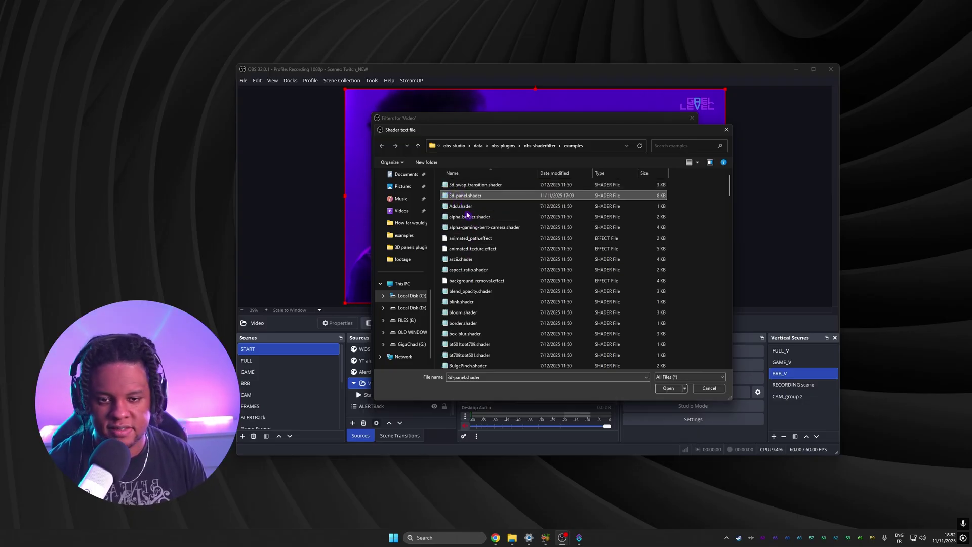
{"action": "left_click", "coordinate": [669, 388]}
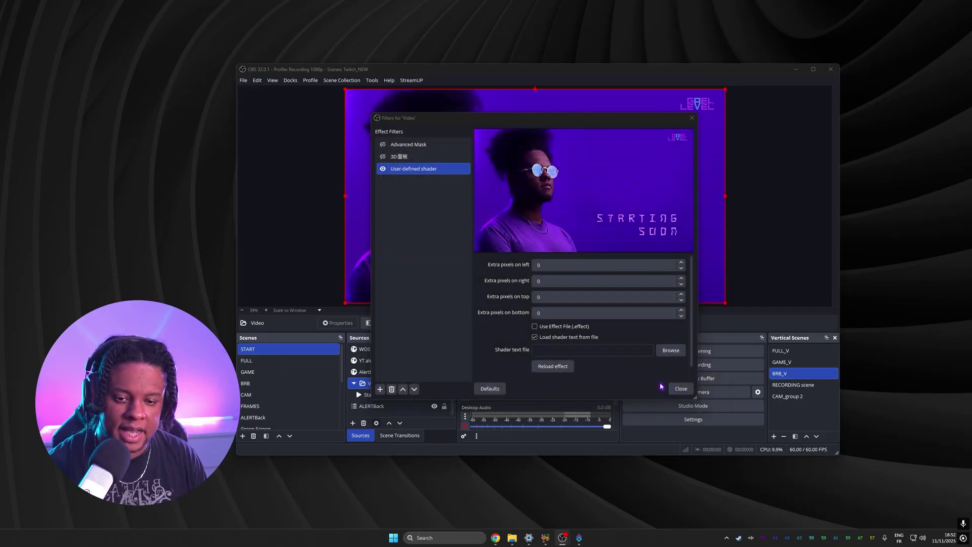
Review the 3D panel shader's parameters and the Horaiken credit, and close the Video group's filters.
{"action": "scroll", "coordinate": [494, 336], "scroll_direction": "down", "scroll_amount": 3}
{"action": "scroll", "coordinate": [495, 336], "scroll_direction": "down", "scroll_amount": 2}
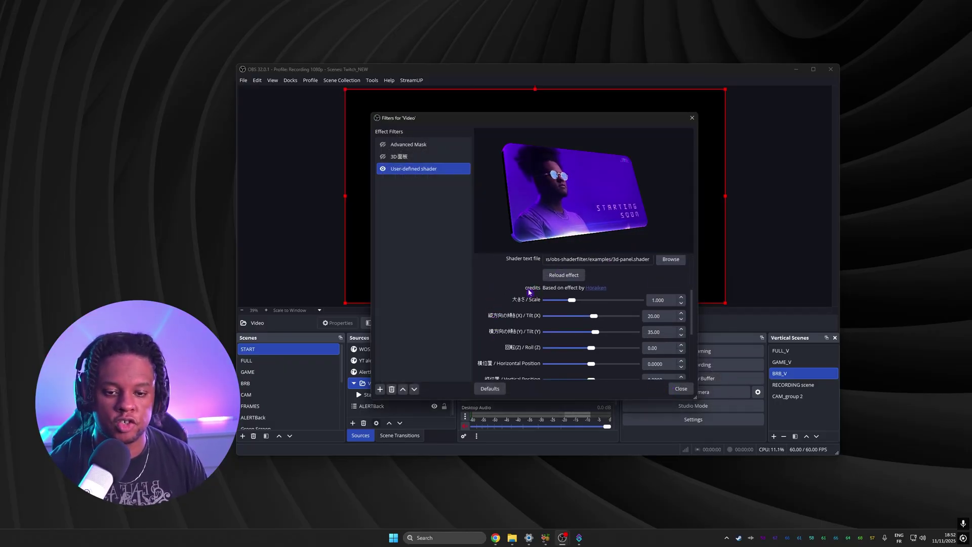
{"action": "left_click", "coordinate": [596, 288]}
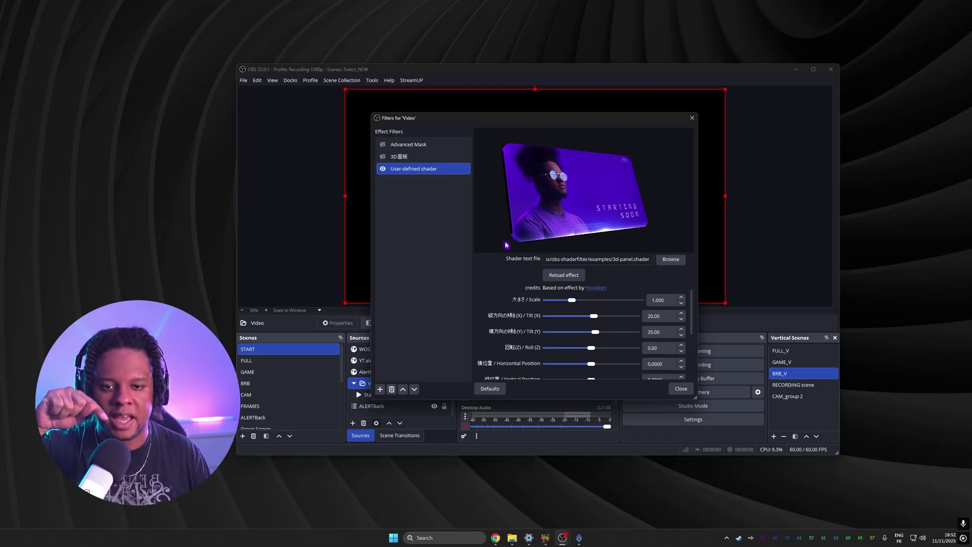
{"action": "left_click", "coordinate": [679, 395]}
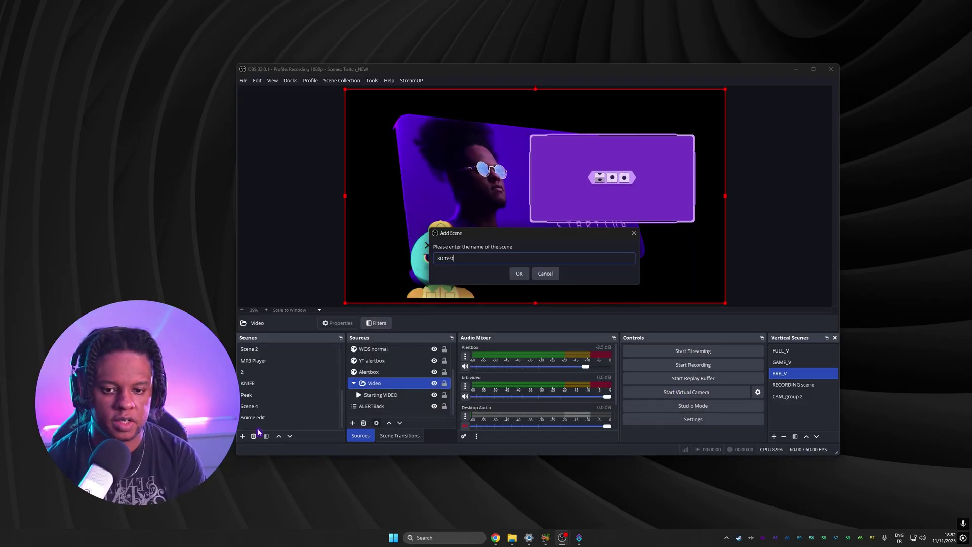
{"action": "key", "text": "Return"}
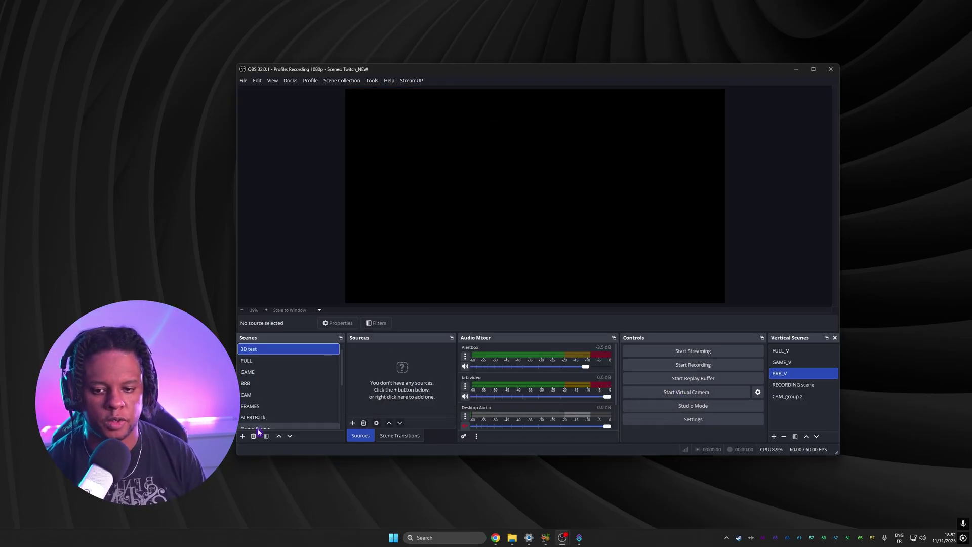
{"action": "left_click", "coordinate": [353, 422]}
{"action": "left_click", "coordinate": [370, 251]}
{"action": "key", "text": "Return"}
{"action": "left_click", "coordinate": [640, 265]}
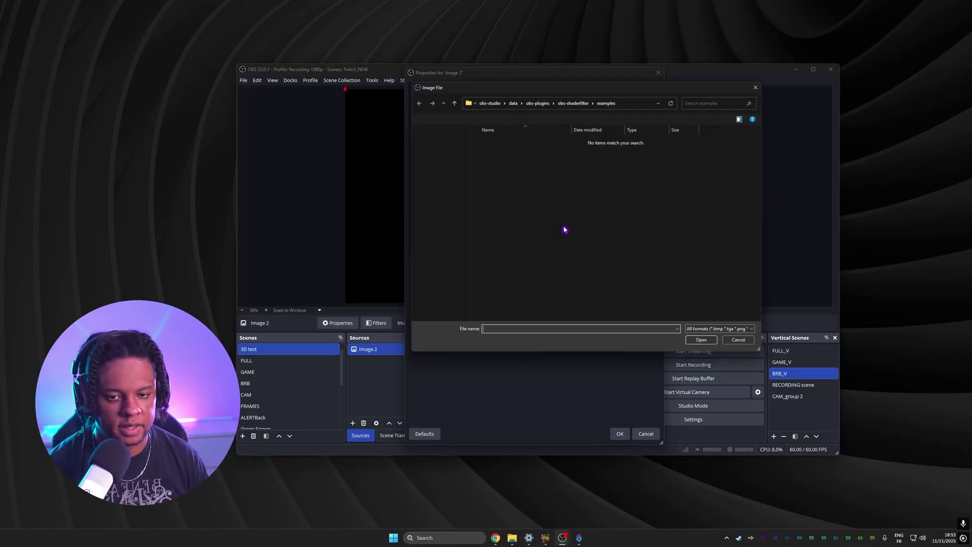
{"action": "left_click", "coordinate": [423, 196]}
{"action": "left_click", "coordinate": [500, 177]}
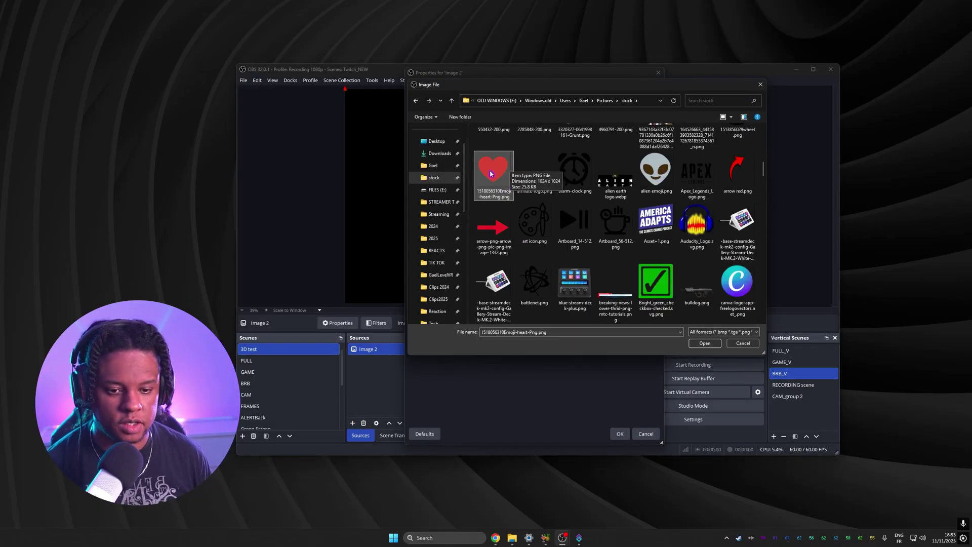
{"action": "left_click", "coordinate": [705, 343]}
{"action": "left_click", "coordinate": [620, 433]}
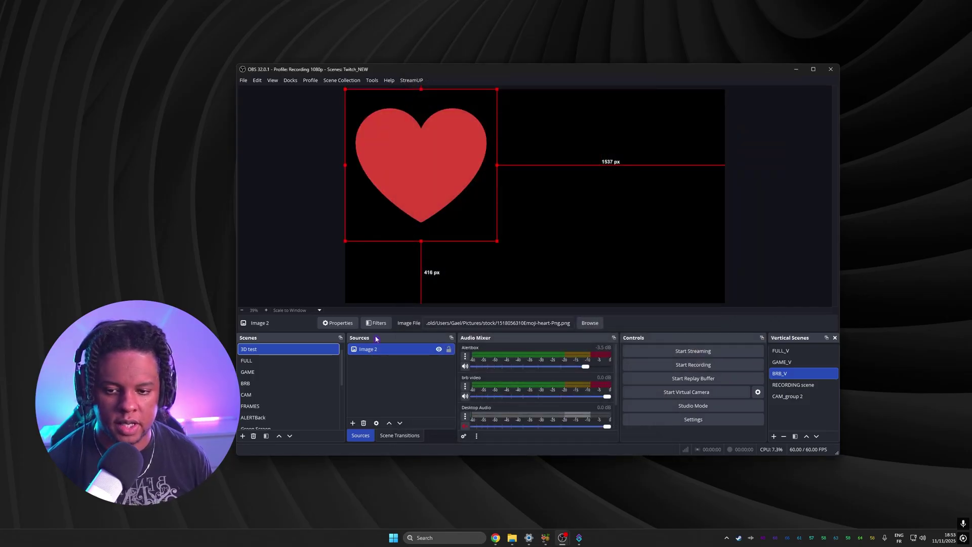
Add the 3D 面板 filter to the heart image source.
{"action": "left_click", "coordinate": [376, 322]}
{"action": "left_click", "coordinate": [380, 389]}
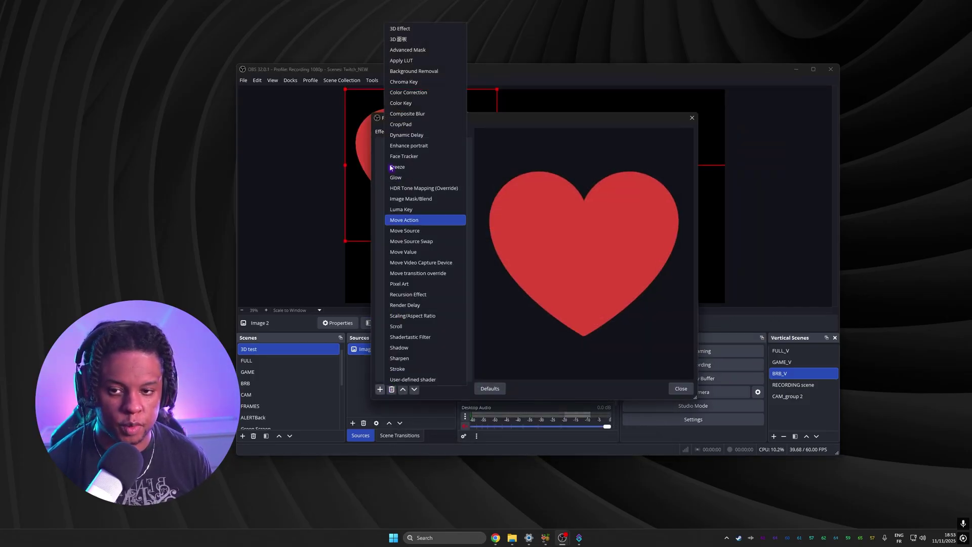
{"action": "left_click", "coordinate": [405, 42]}
{"action": "left_click", "coordinate": [514, 270]}
{"action": "left_click", "coordinate": [676, 387]}
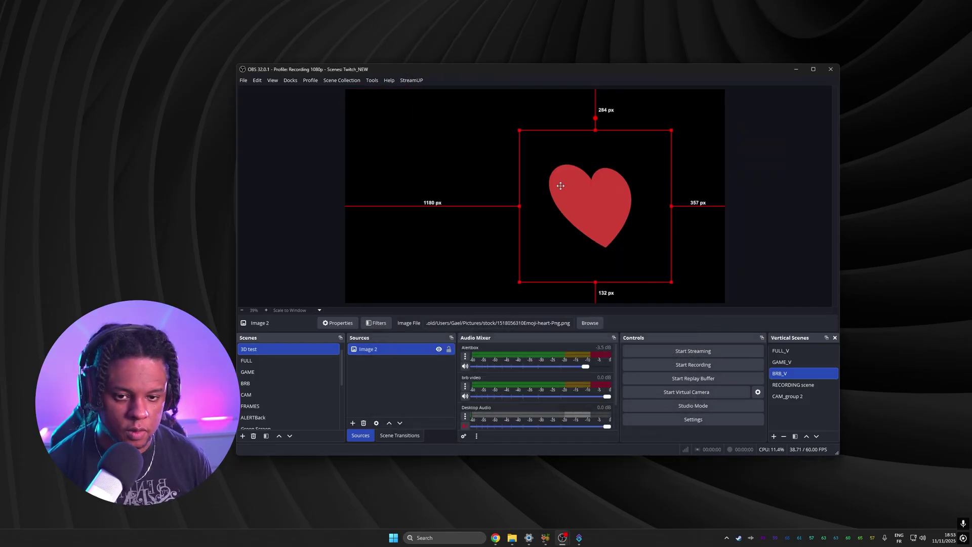
Add a canvas-filling #5500ff color source behind the heart image.
{"action": "left_click", "coordinate": [359, 363]}
{"action": "left_click", "coordinate": [353, 423]}
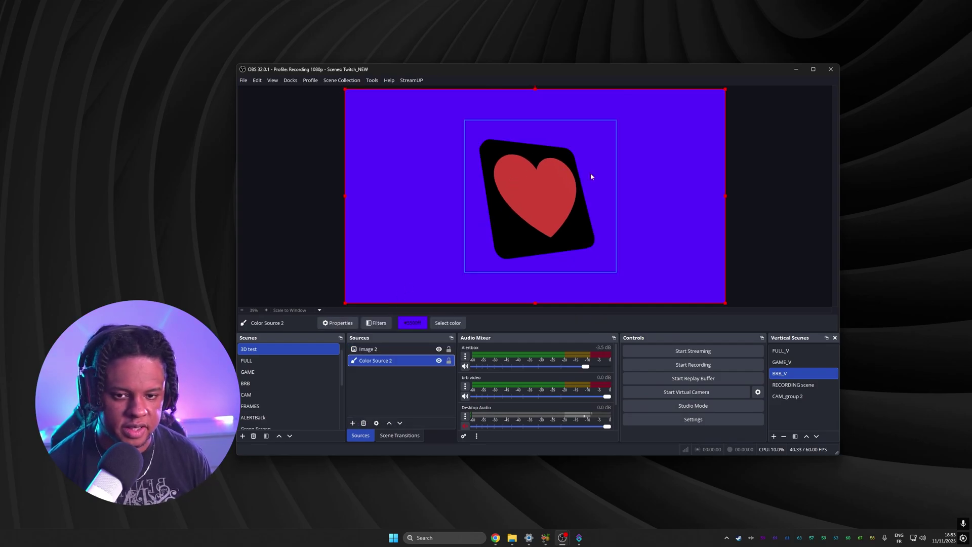
Adjust the heart image's 3D panel to Tilt (X) 4.80 and Tilt (Y) -33.90.
{"action": "left_click", "coordinate": [556, 183]}
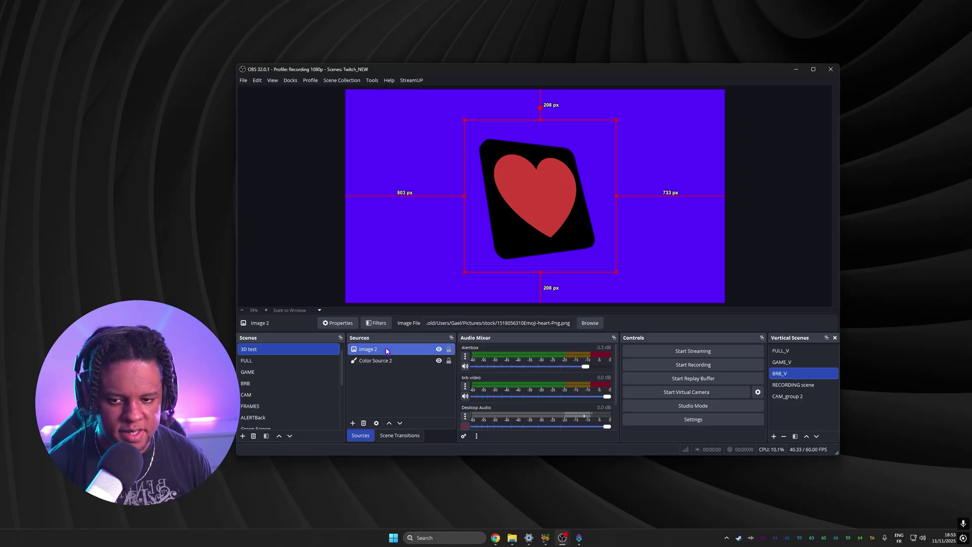
{"action": "left_click", "coordinate": [376, 323]}
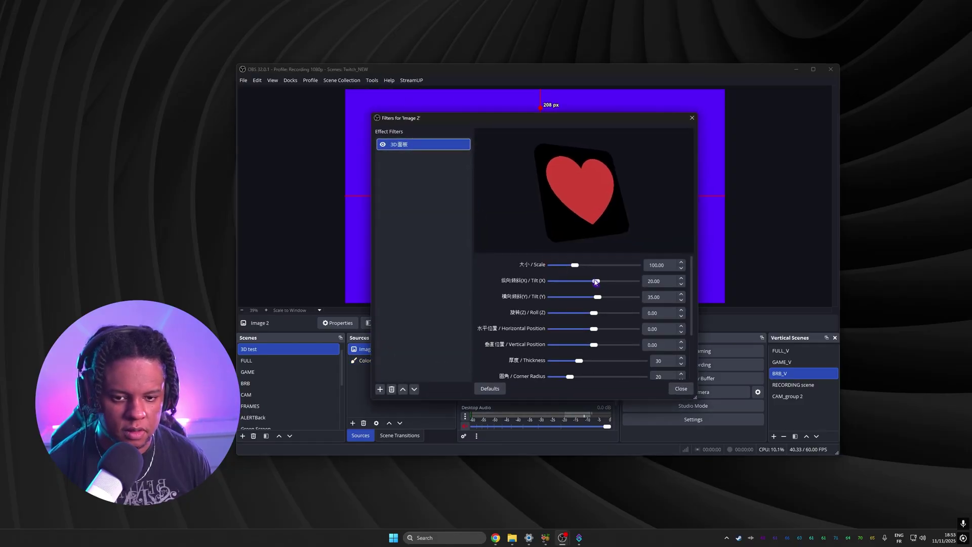
{"action": "scroll", "coordinate": [522, 302], "scroll_direction": "down", "scroll_amount": 2}
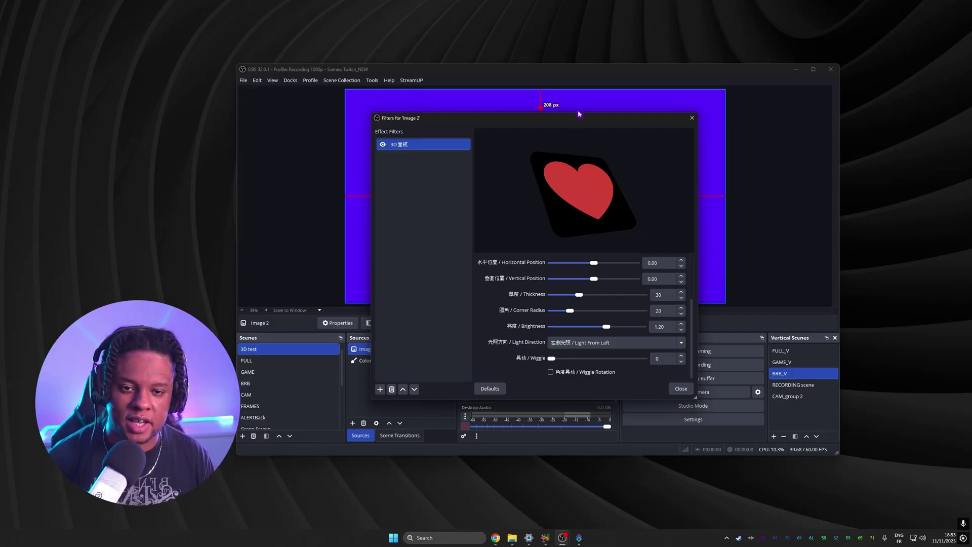
{"action": "scroll", "coordinate": [559, 303], "scroll_direction": "up", "scroll_amount": 3}
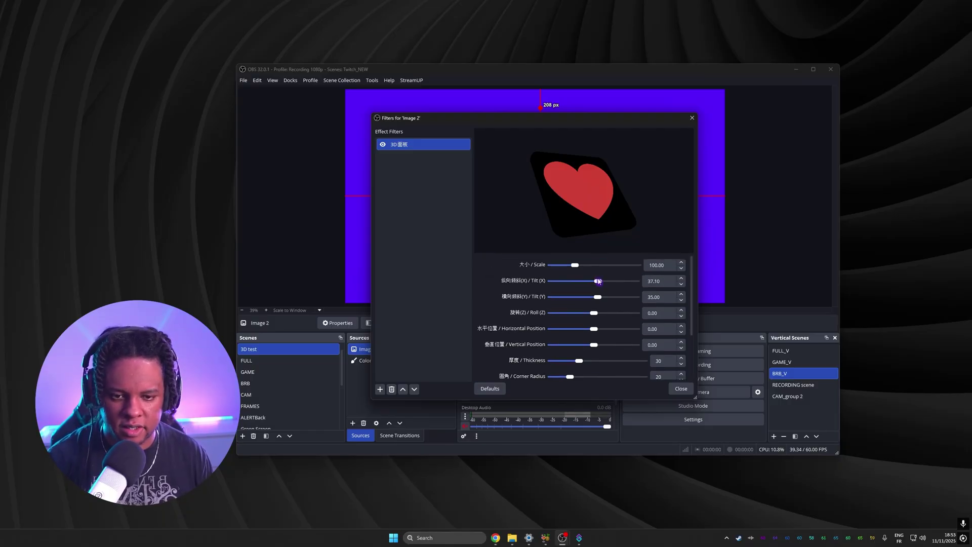
{"action": "left_click_drag", "start_coordinate": [598, 281], "coordinate": [594, 299]}
{"action": "left_click_drag", "start_coordinate": [544, 118], "coordinate": [317, 99]}
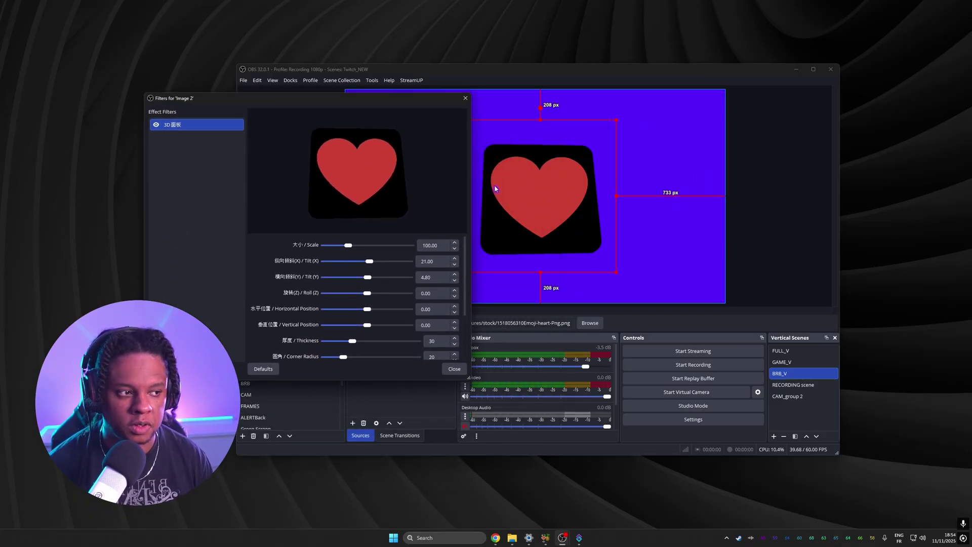
{"action": "mouse_move", "coordinate": [363, 263]}
{"action": "left_mouse_down"}
{"action": "mouse_move", "coordinate": [375, 278]}
{"action": "mouse_move", "coordinate": [363, 277]}
{"action": "left_mouse_up"}
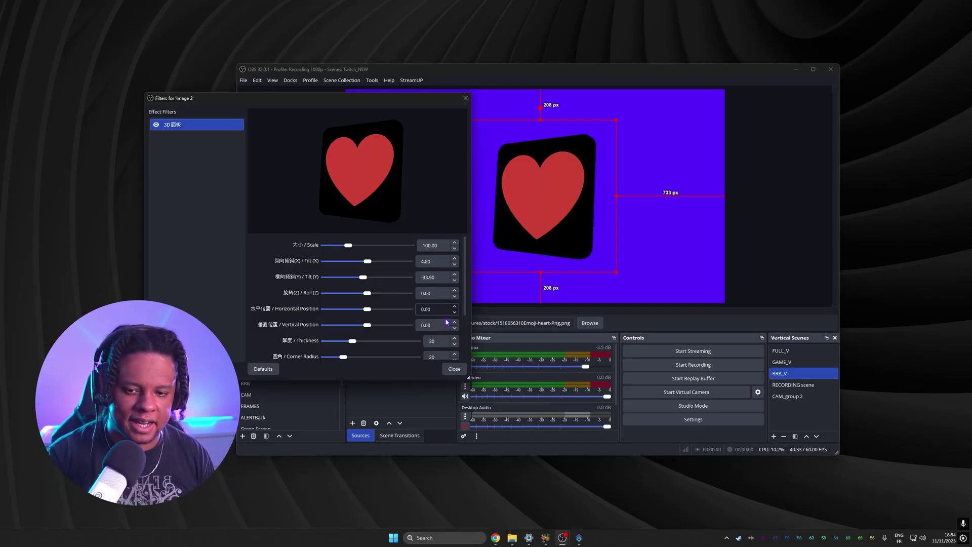
{"action": "left_click", "coordinate": [454, 370]}
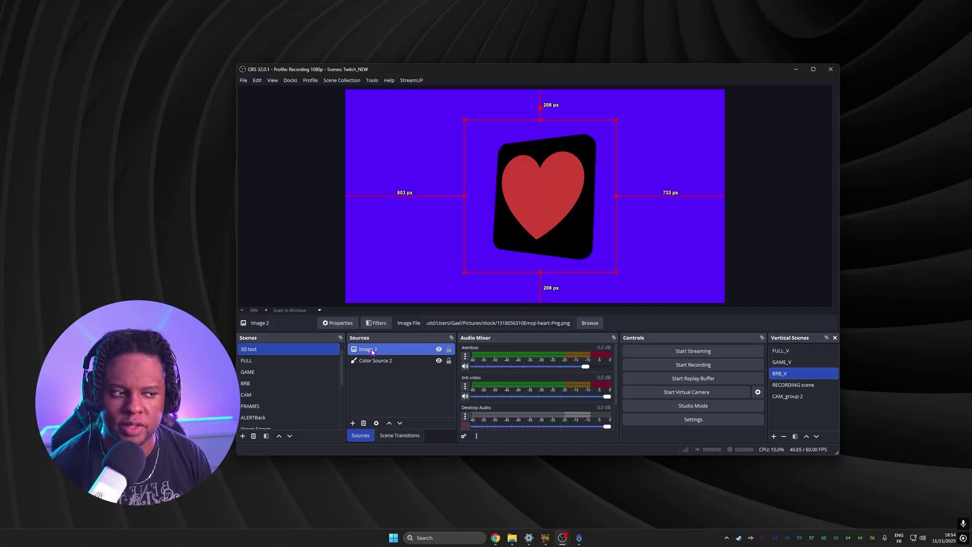
Delete the heart image source from the 3D test scene.
{"action": "left_click", "coordinate": [364, 422]}
{"action": "left_click", "coordinate": [561, 272]}
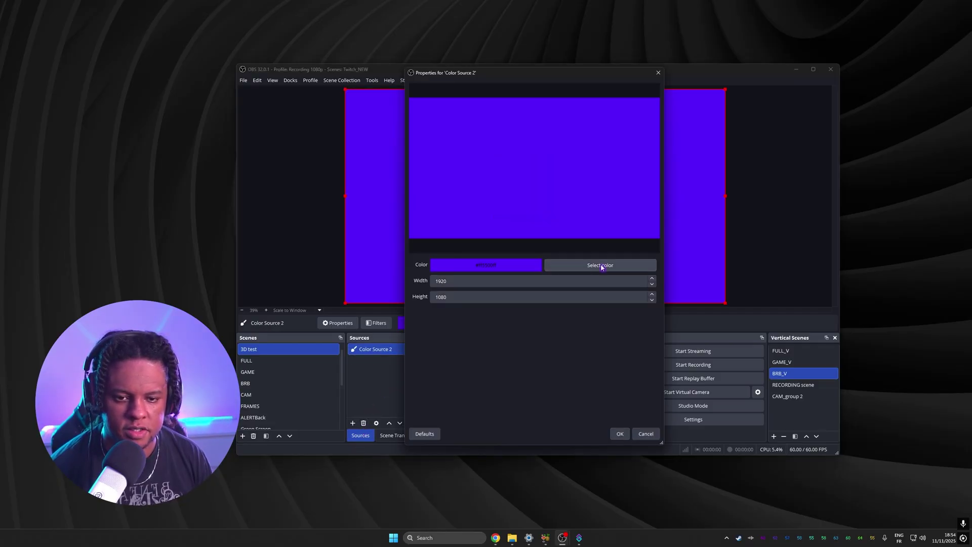
Change the color source to orange #ffaa00 with a height of 700, and shrink its bounds to the colored area.
{"action": "left_click", "coordinate": [612, 263]}
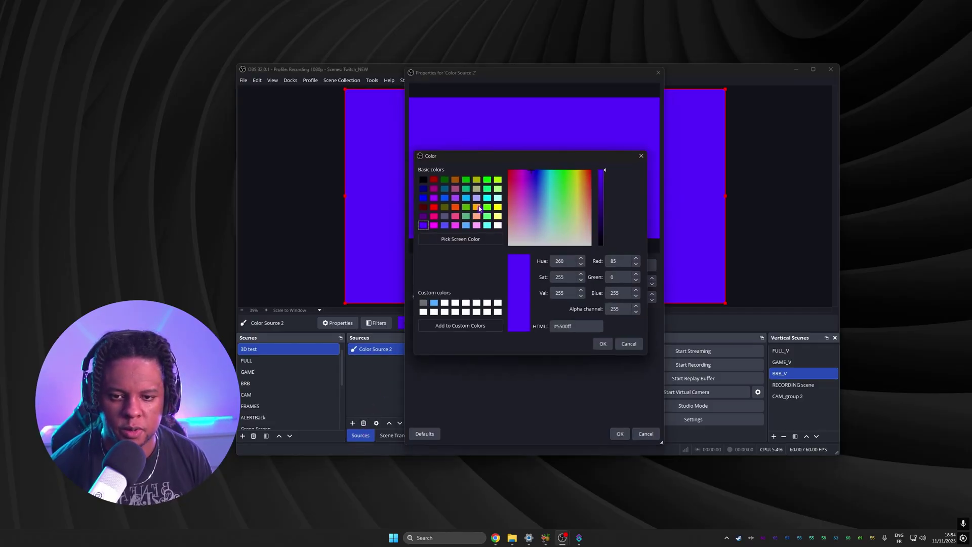
{"action": "left_click", "coordinate": [477, 207]}
{"action": "key", "text": "Return"}
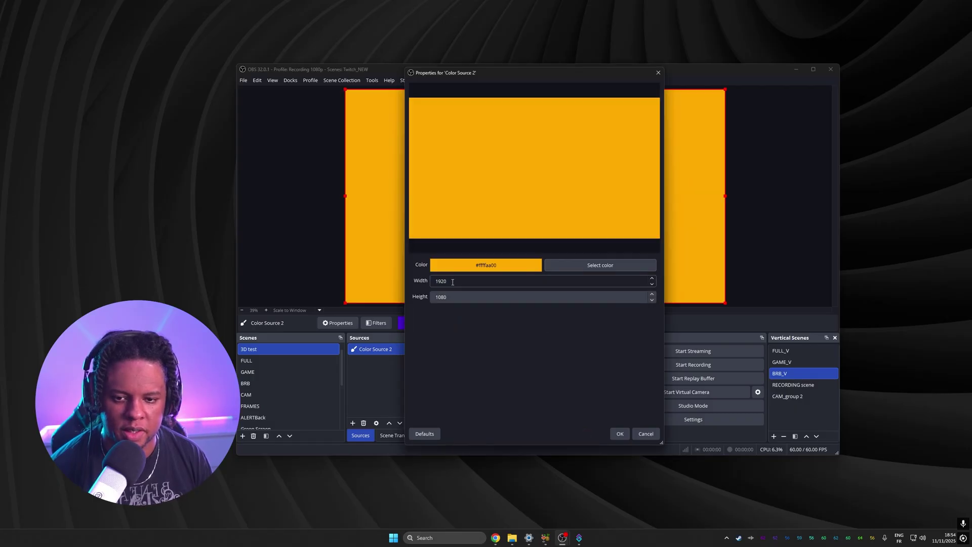
{"action": "left_click_drag", "start_coordinate": [450, 297], "coordinate": [428, 303]}
{"action": "type", "text": "700"}
{"action": "key", "text": "Return"}
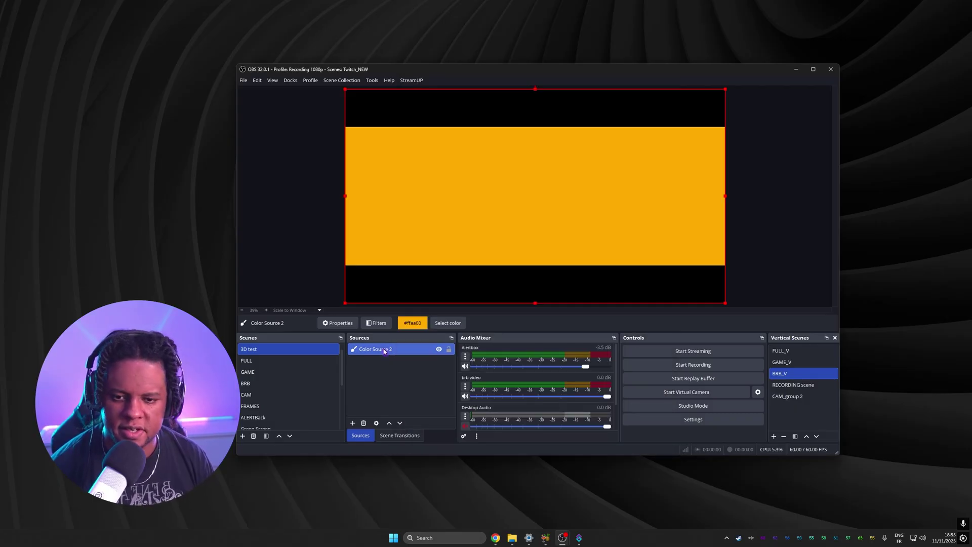
{"action": "left_click_drag", "start_coordinate": [726, 303], "coordinate": [647, 231]}
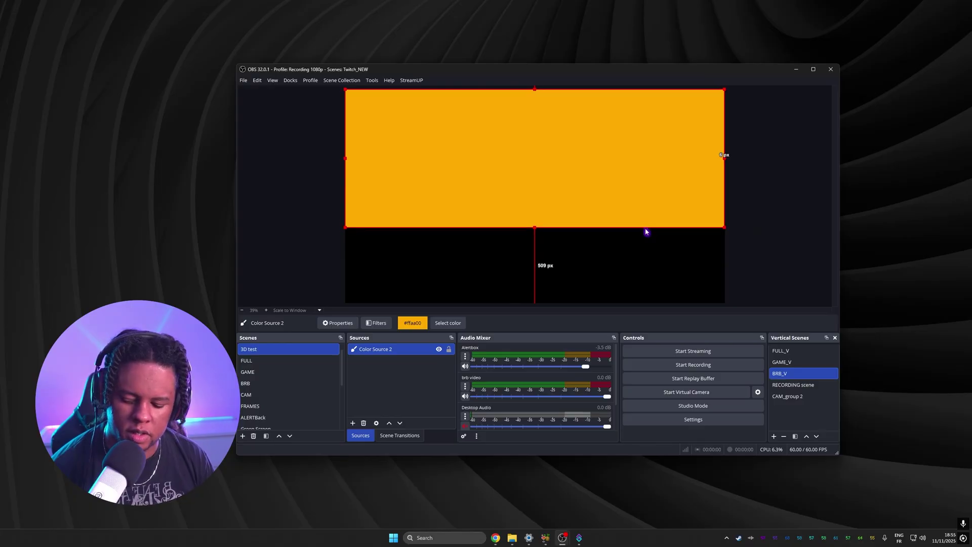
Duplicate the orange color source and open the color selection for the duplicate.
{"action": "key", "text": "ctrl+d"}
{"action": "right_click", "coordinate": [388, 349]}
{"action": "left_click", "coordinate": [419, 273]}
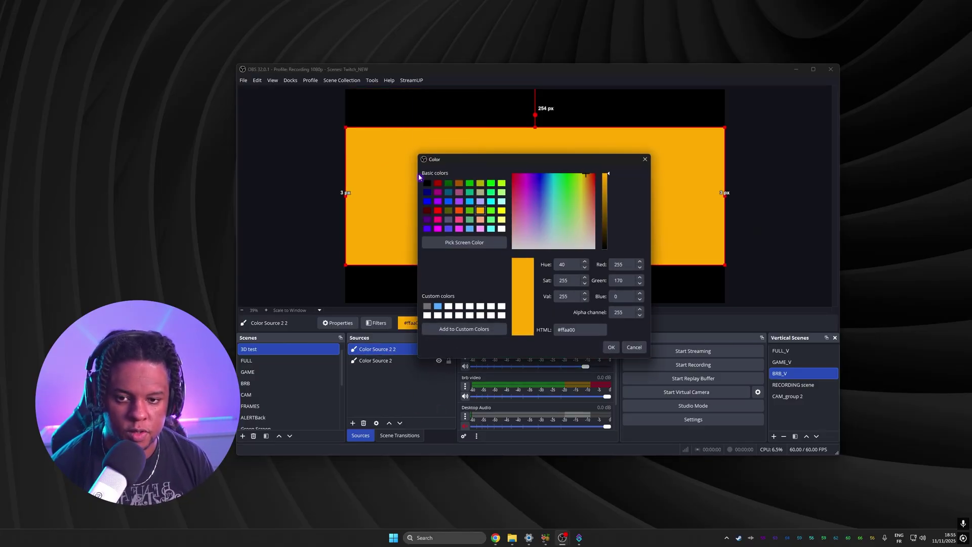
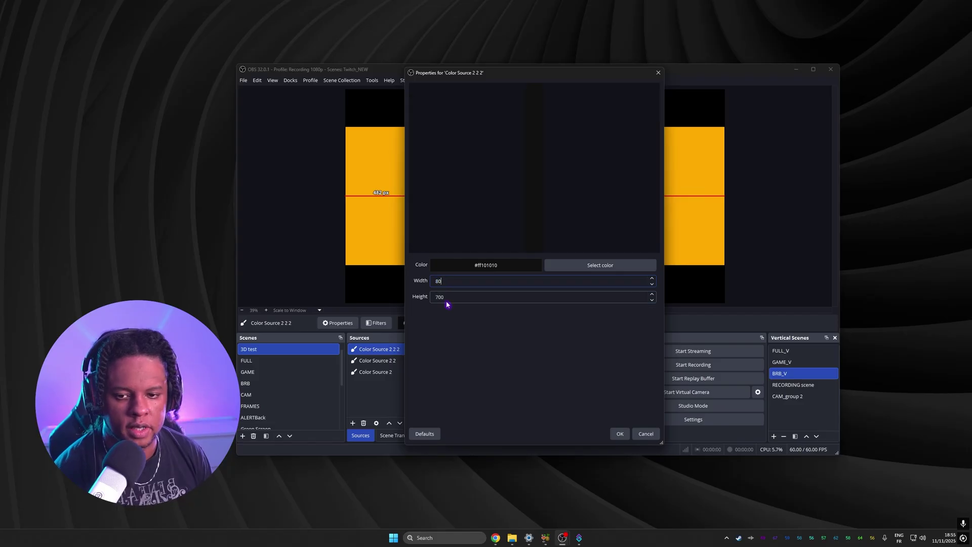
Add an Advanced Mask filter with a Circle shape to the dark color source and place the circle high on the left orange panel.
{"action": "left_click", "coordinate": [620, 433]}
{"action": "left_click", "coordinate": [376, 323]}
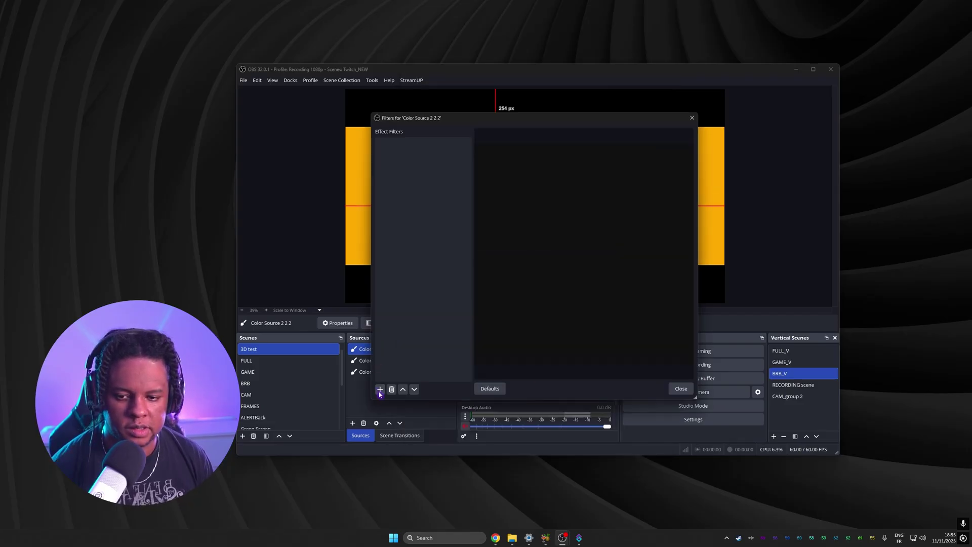
{"action": "left_click", "coordinate": [380, 389]}
{"action": "left_click", "coordinate": [392, 55]}
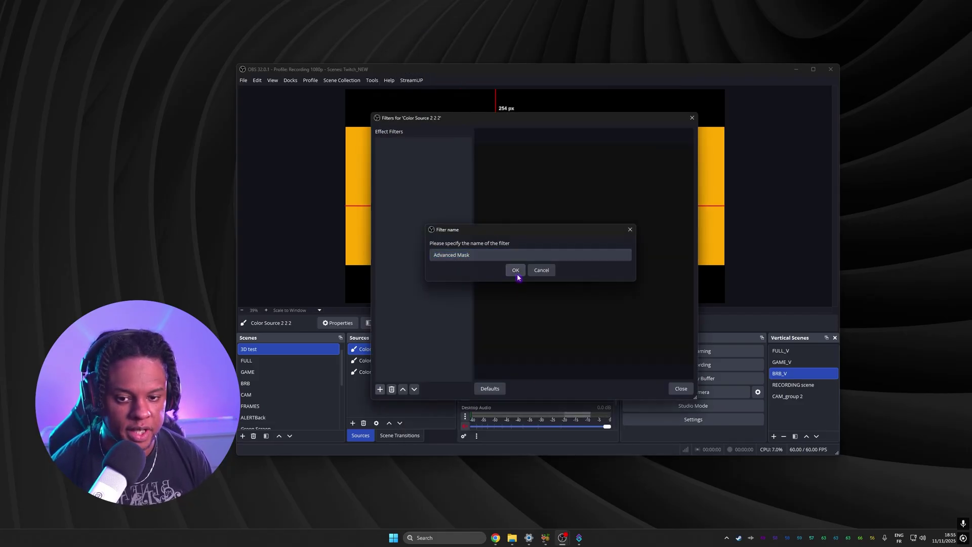
{"action": "left_click", "coordinate": [517, 272]}
{"action": "left_click", "coordinate": [597, 236]}
{"action": "left_click", "coordinate": [557, 259]}
{"action": "left_click", "coordinate": [681, 388]}
{"action": "left_click_drag", "start_coordinate": [575, 285], "coordinate": [380, 156]}
Duplicate the dark circle into four small round buttons arranged in a diamond below it on the left orange panel.
{"action": "right_click", "coordinate": [372, 352]}
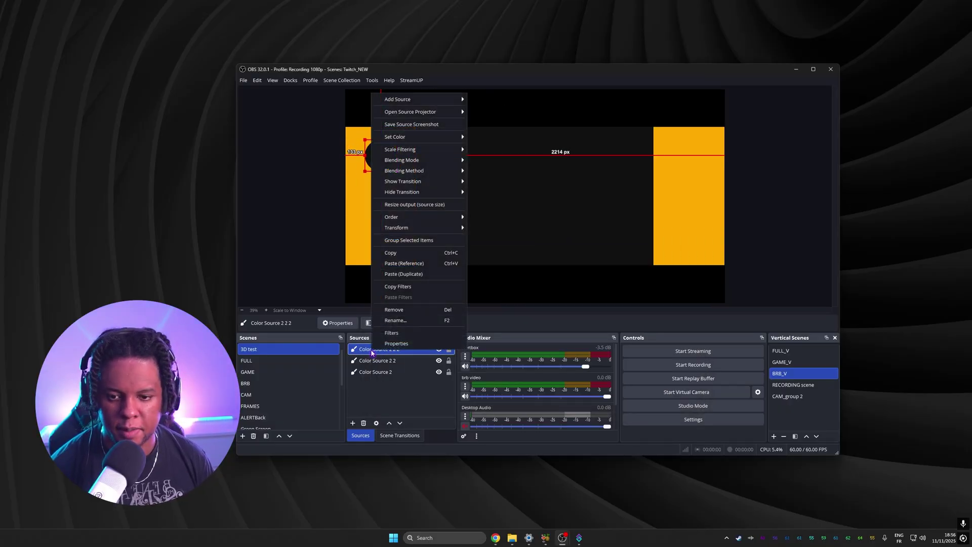
{"action": "left_click", "coordinate": [405, 274]}
{"action": "left_click_drag", "start_coordinate": [381, 157], "coordinate": [394, 193]}
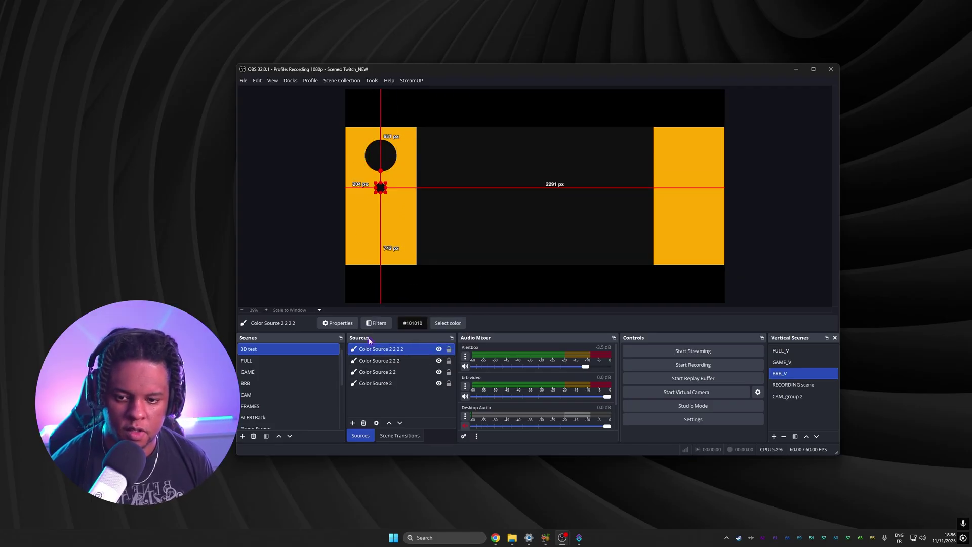
{"action": "right_click", "coordinate": [375, 349]}
{"action": "left_click", "coordinate": [405, 275]}
{"action": "right_click", "coordinate": [390, 191]}
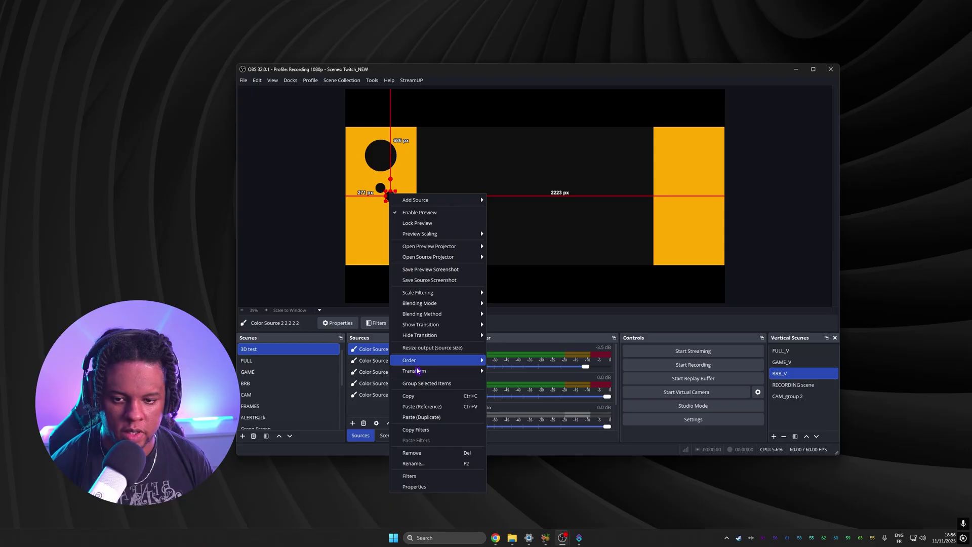
{"action": "left_click", "coordinate": [419, 416]}
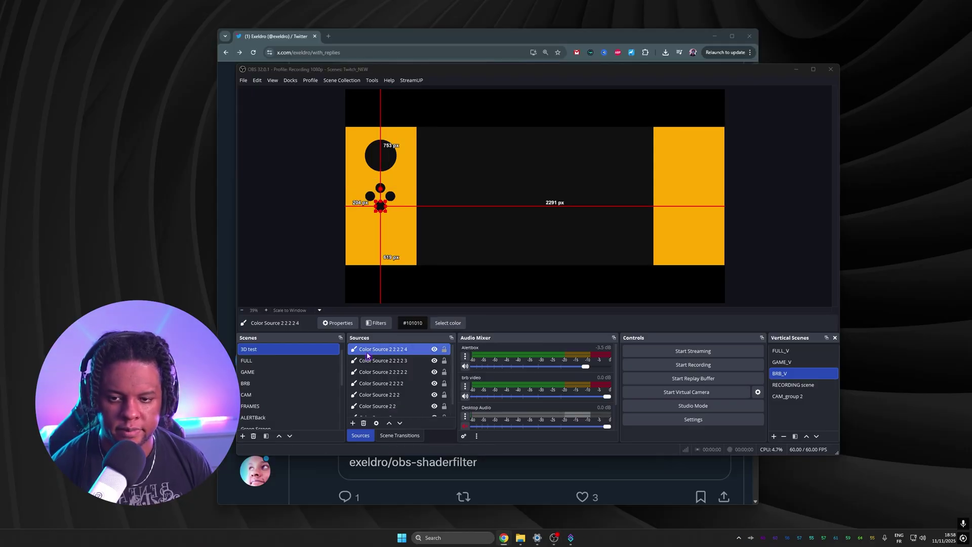
Duplicate the four small button circles together and place the copies near the top of the right orange panel.
{"action": "left_click_drag", "start_coordinate": [374, 377], "coordinate": [387, 343]}
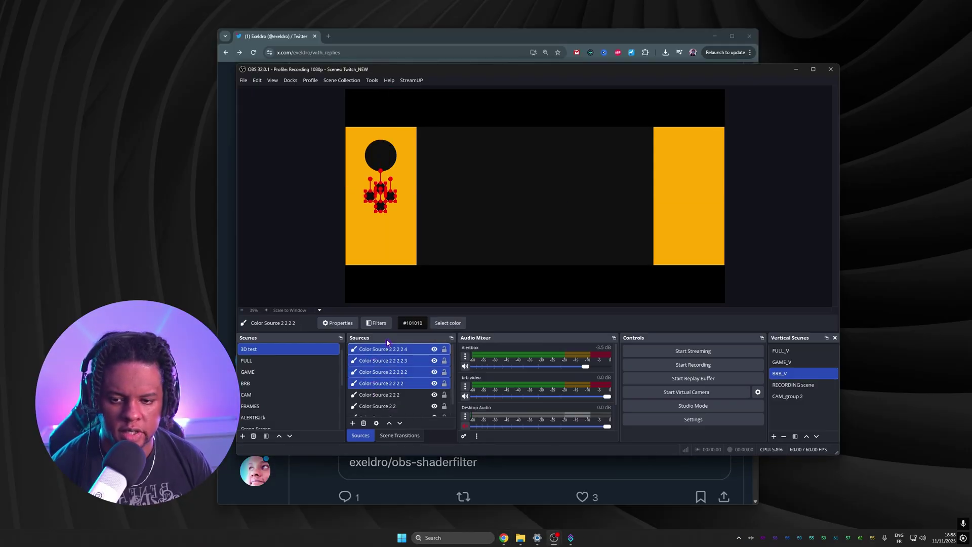
{"action": "right_click", "coordinate": [382, 351]}
{"action": "left_click", "coordinate": [396, 274]}
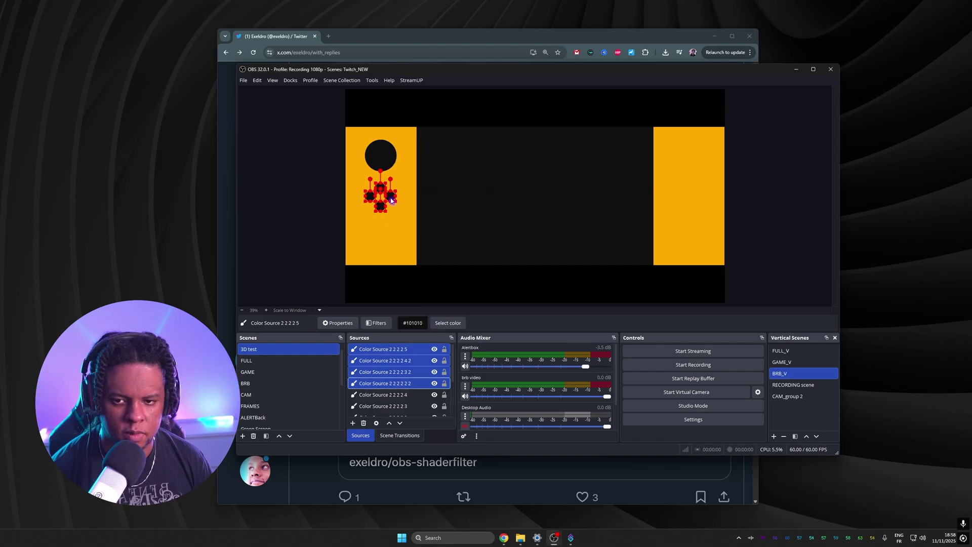
{"action": "left_click_drag", "start_coordinate": [388, 198], "coordinate": [698, 153]}
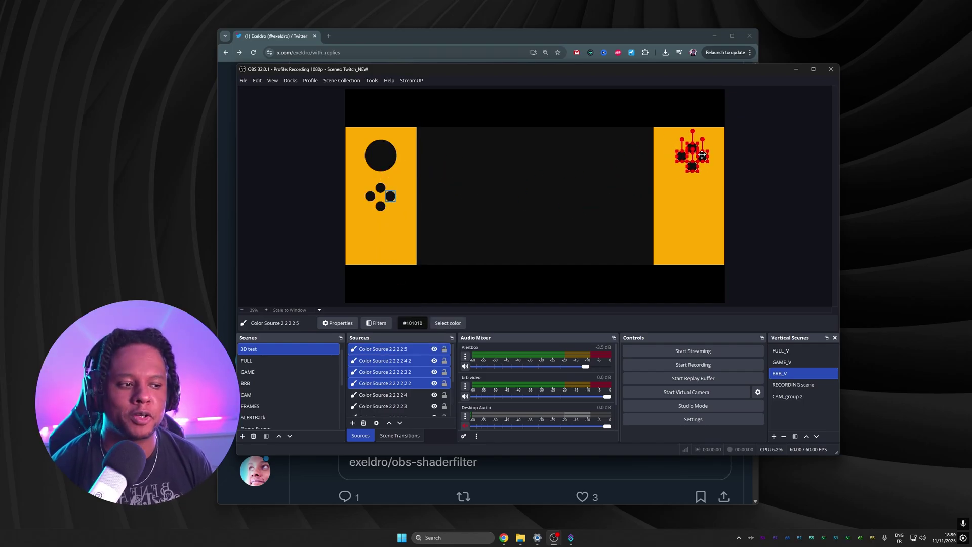
Duplicate one small button circle and place the copy at the lower inner side of the right orange panel.
{"action": "left_click", "coordinate": [382, 349]}
{"action": "right_click", "coordinate": [382, 349]}
{"action": "left_click", "coordinate": [395, 272]}
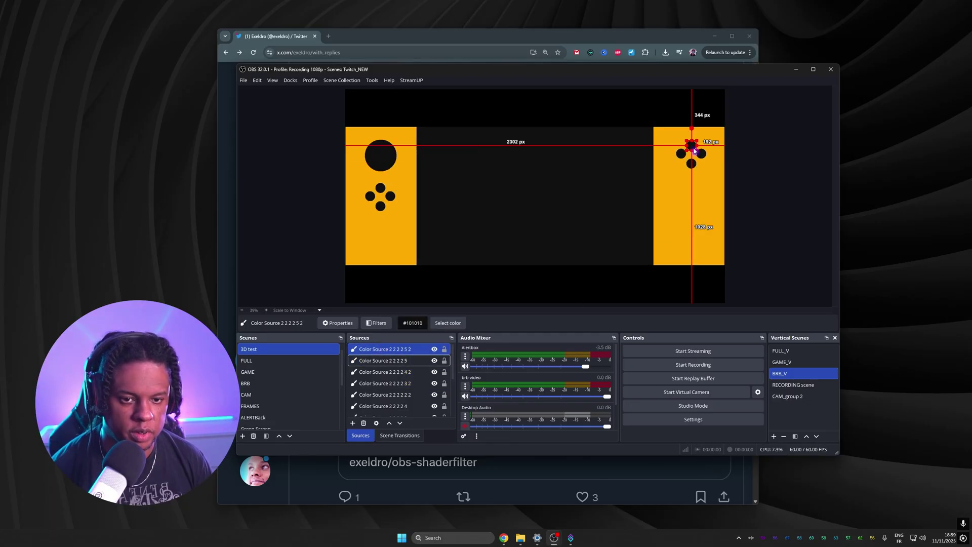
{"action": "left_click_drag", "start_coordinate": [691, 146], "coordinate": [667, 236]}
Duplicate the large circle and place the copy below the four buttons on the right orange panel.
{"action": "left_click", "coordinate": [390, 166]}
{"action": "right_click", "coordinate": [380, 163]}
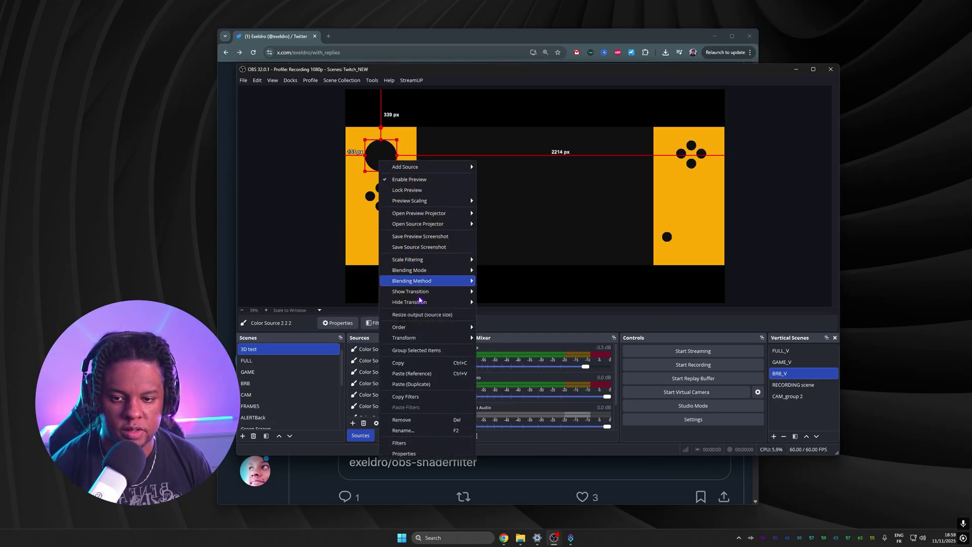
{"action": "left_click", "coordinate": [405, 385]}
{"action": "left_click_drag", "start_coordinate": [381, 156], "coordinate": [690, 197]}
Duplicate the lower small circle onto the left panel's lower inner side and disable the copy's Advanced Mask filter to make it square.
{"action": "left_click", "coordinate": [667, 237]}
{"action": "right_click", "coordinate": [667, 237]}
{"action": "left_click", "coordinate": [694, 473]}
{"action": "left_click_drag", "start_coordinate": [667, 240], "coordinate": [403, 240]}
{"action": "left_click", "coordinate": [375, 323]}
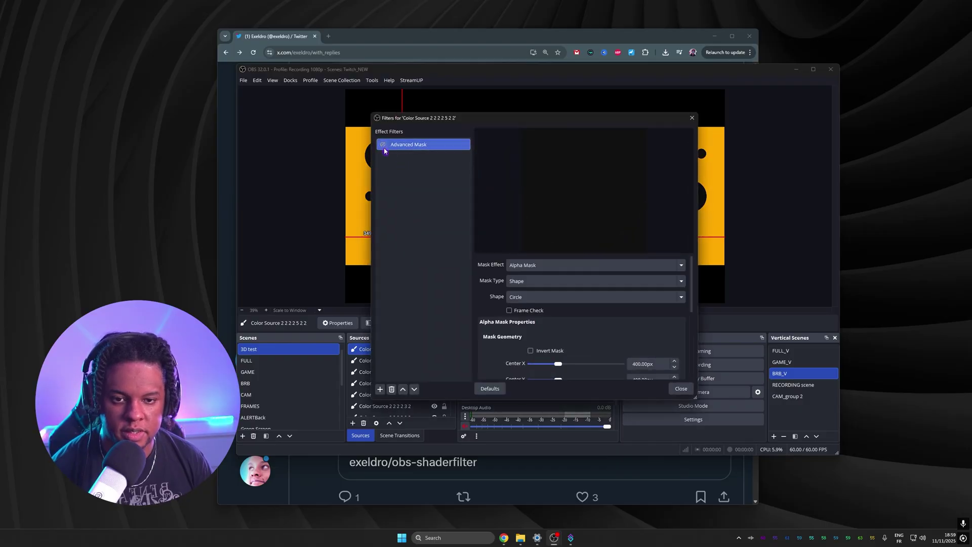
{"action": "left_click", "coordinate": [681, 388]}
{"action": "left_click", "coordinate": [361, 349]}
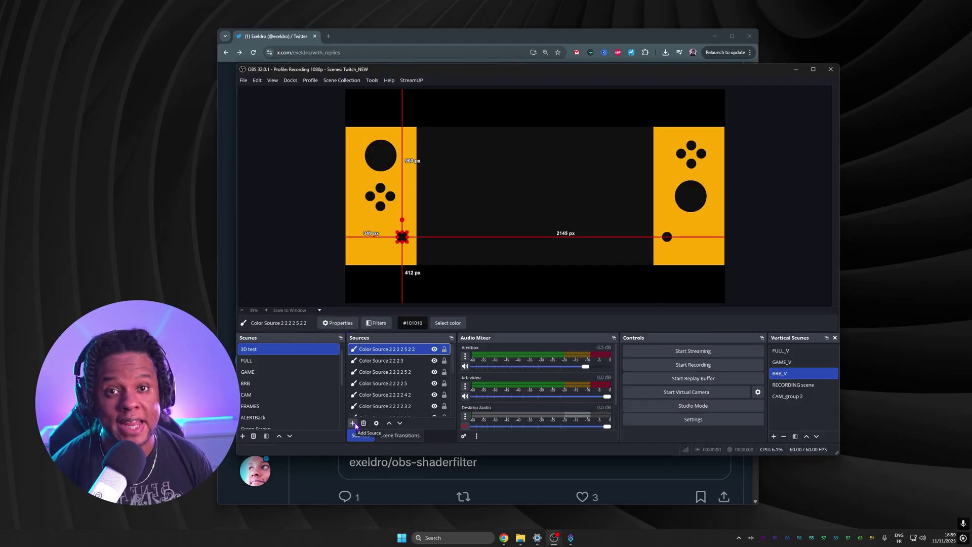
Add the fake gameplay media source and fit it centered over the dark area between the orange panels.
{"action": "left_click", "coordinate": [353, 424]}
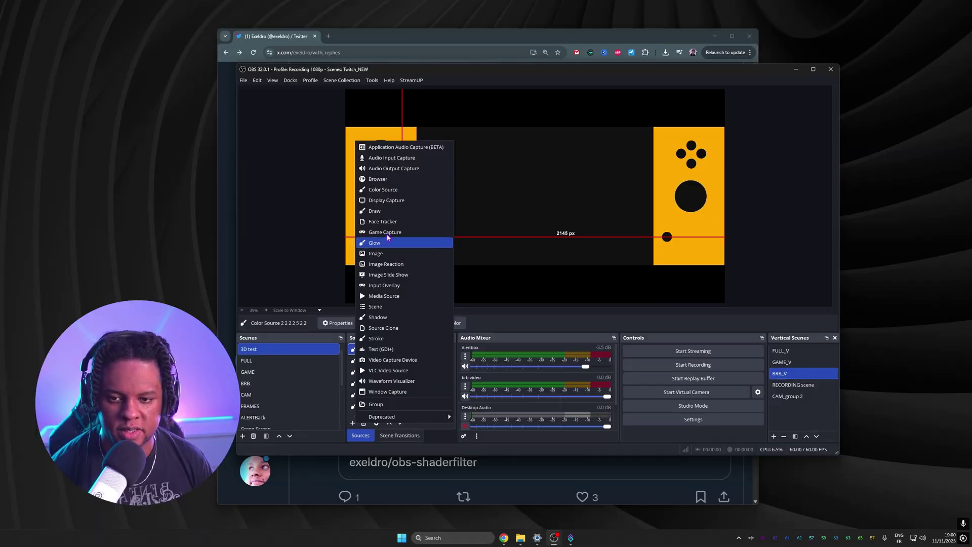
{"action": "left_click", "coordinate": [384, 296]}
{"action": "left_click", "coordinate": [557, 310]}
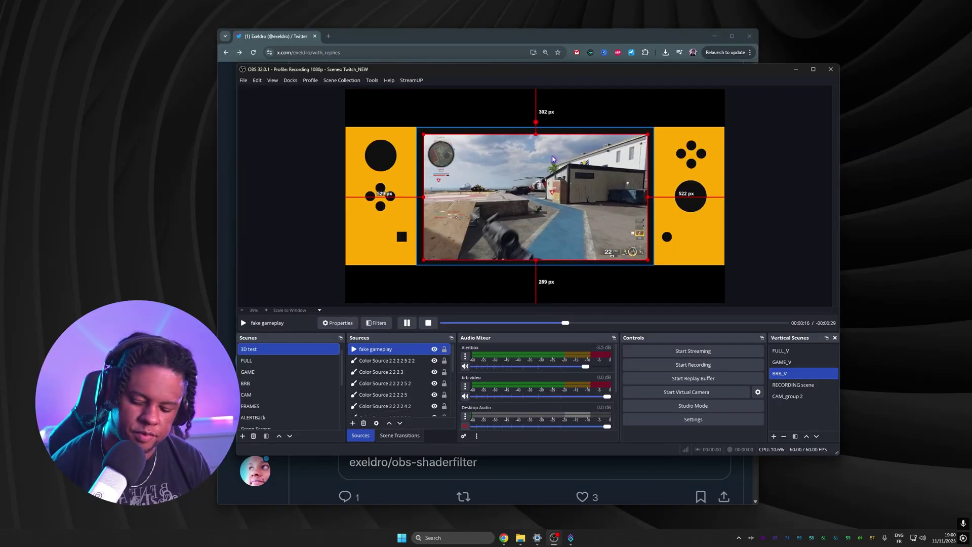
Group all sources of the 3D test scene and name the group swiiiiiii.
{"action": "scroll", "coordinate": [399, 377], "scroll_direction": "down", "scroll_amount": 5}
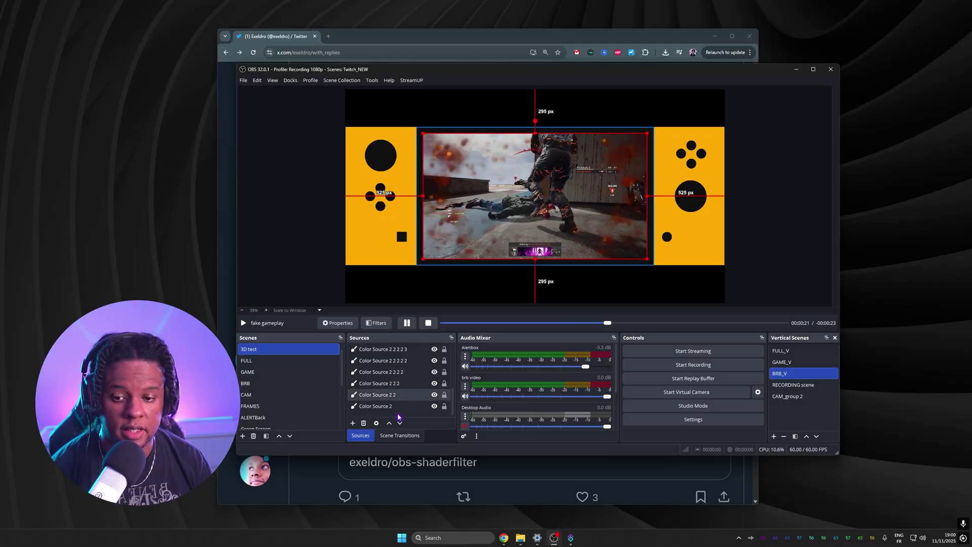
{"action": "left_click", "coordinate": [393, 407], "text": "shift"}
{"action": "right_click", "coordinate": [389, 408]}
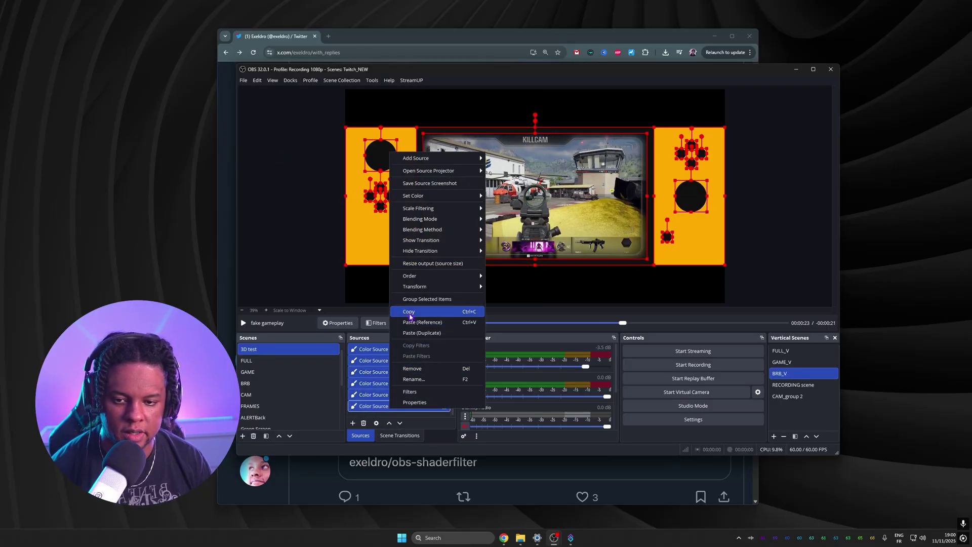
{"action": "left_click", "coordinate": [413, 299]}
{"action": "type", "text": "swiiiiiii"}
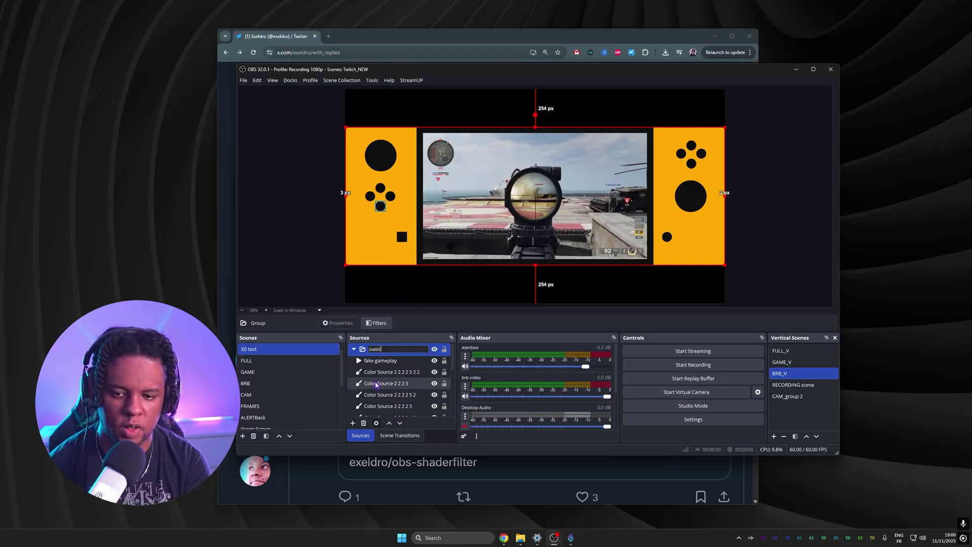
{"action": "key", "text": "Return"}
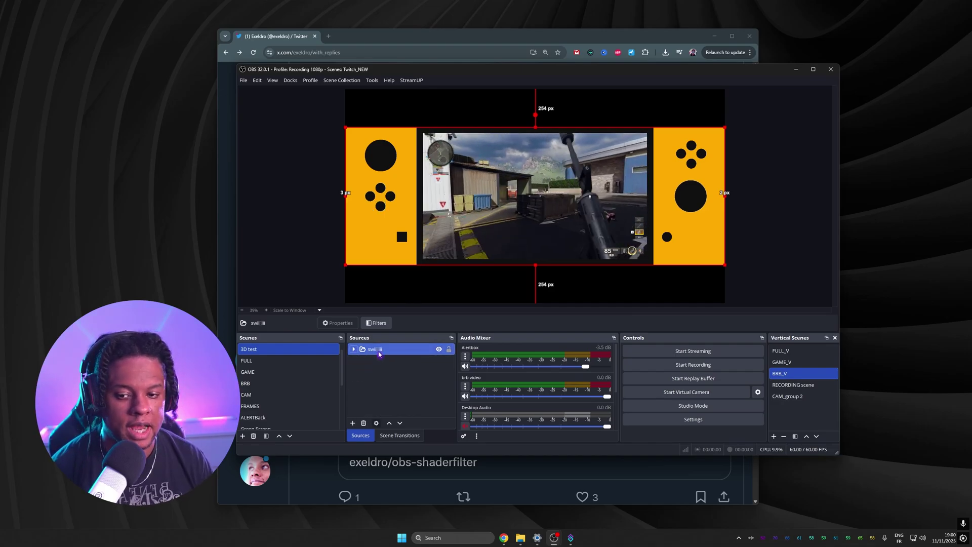
Add the 3D 面板 filter to the console group and set its Corner Radius to 52.
{"action": "right_click", "coordinate": [373, 349]}
{"action": "left_click", "coordinate": [392, 329]}
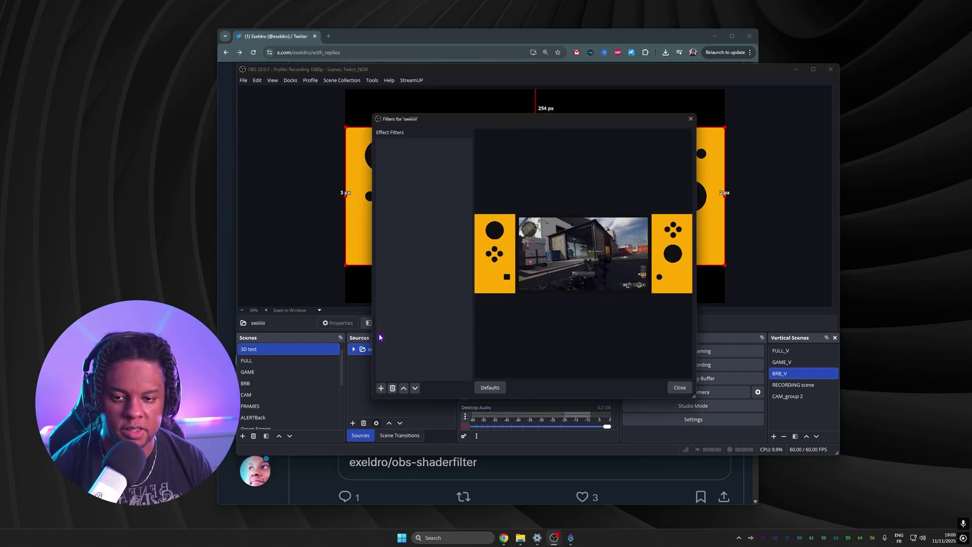
{"action": "left_click", "coordinate": [380, 390]}
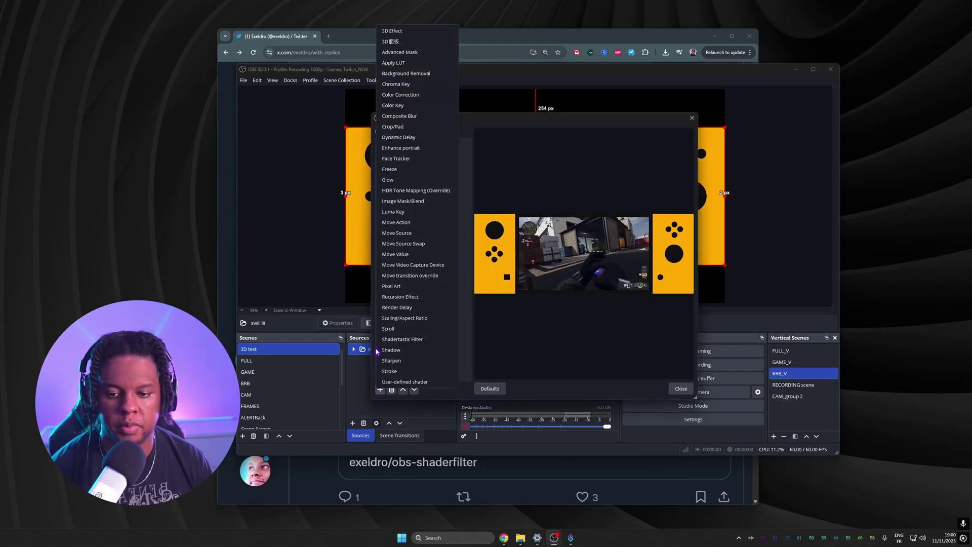
{"action": "left_click", "coordinate": [388, 41]}
{"action": "left_click", "coordinate": [511, 270]}
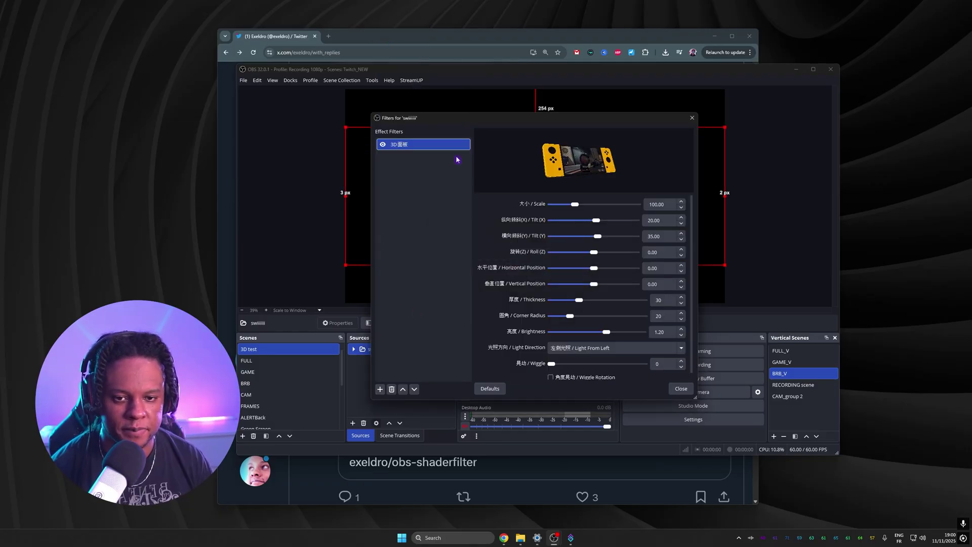
{"action": "left_click_drag", "start_coordinate": [490, 112], "coordinate": [297, 244]}
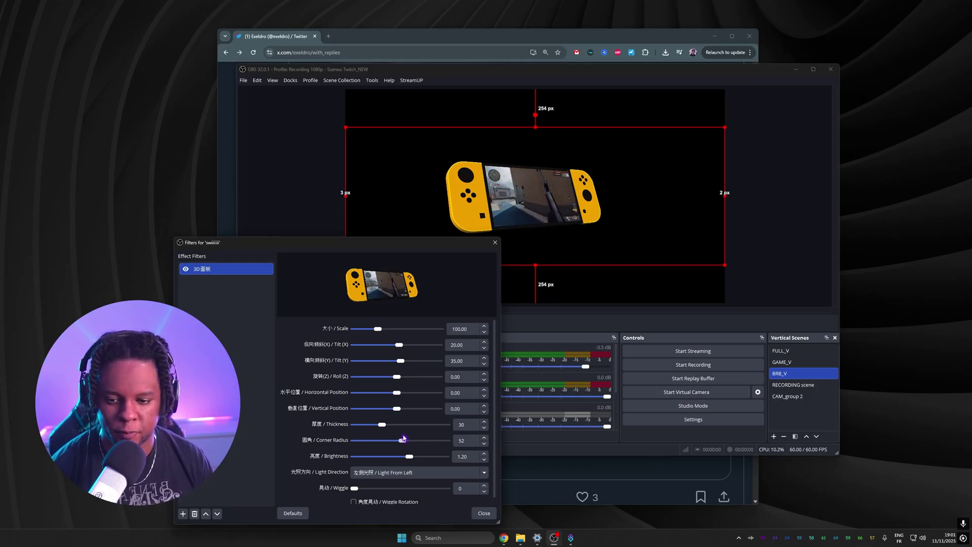
Set the 3D panel's Wiggle to 100 and enable Wiggle Rotation.
{"action": "scroll", "coordinate": [343, 483], "scroll_direction": "down", "scroll_amount": 1}
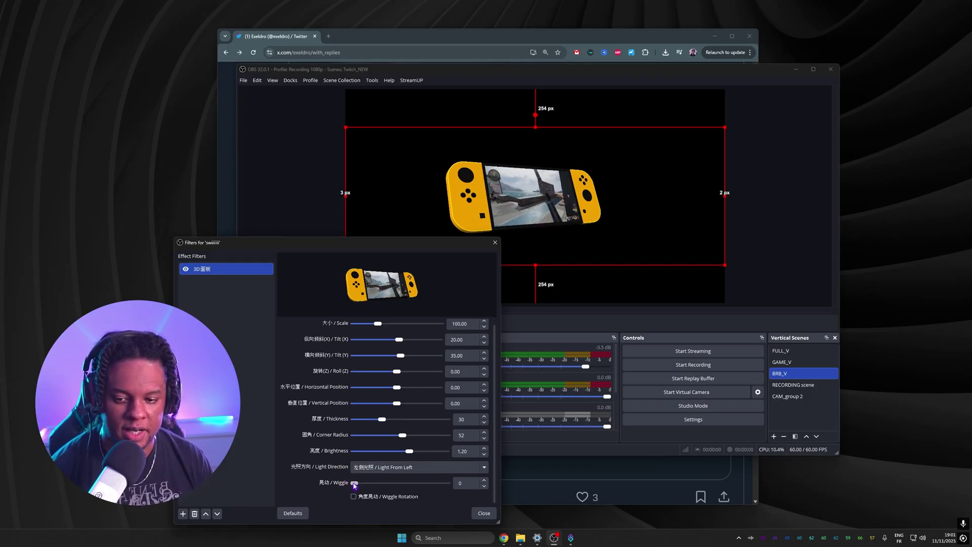
{"action": "left_click_drag", "start_coordinate": [354, 484], "coordinate": [500, 489]}
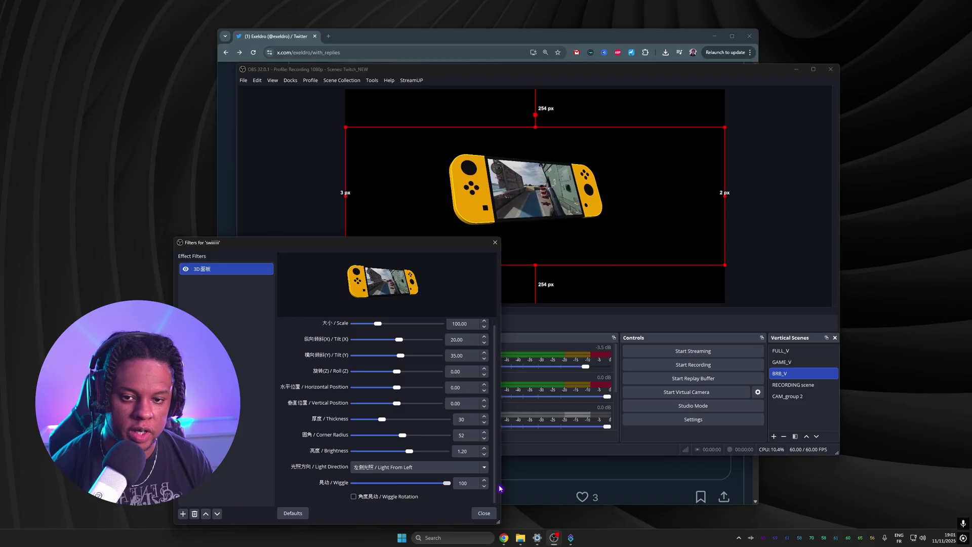
{"action": "left_click", "coordinate": [354, 497]}
Set the group's 3D panel to Tilt (X) 360.00 and Tilt (Y) 33.90, and close its filters.
{"action": "scroll", "coordinate": [390, 354], "scroll_direction": "up", "scroll_amount": 1}
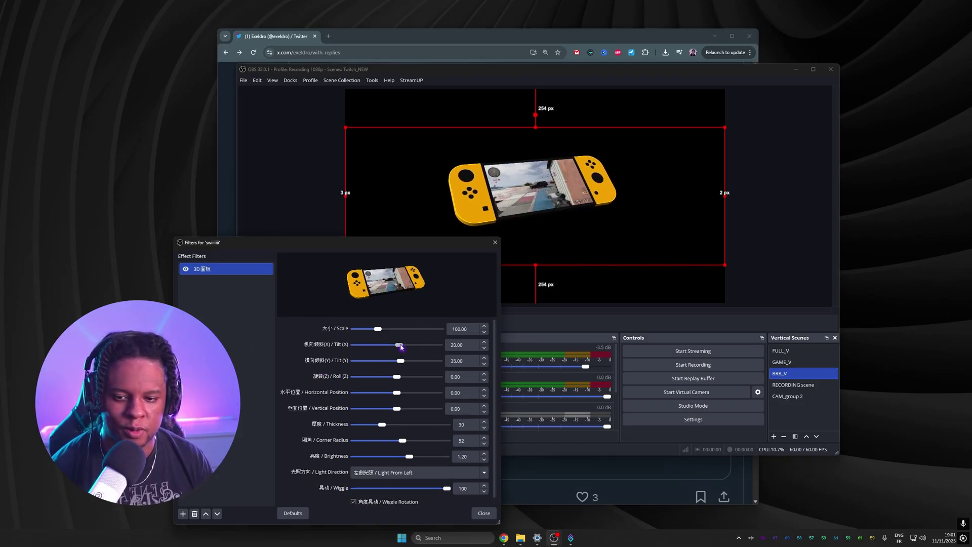
{"action": "left_click_drag", "start_coordinate": [401, 346], "coordinate": [441, 350]}
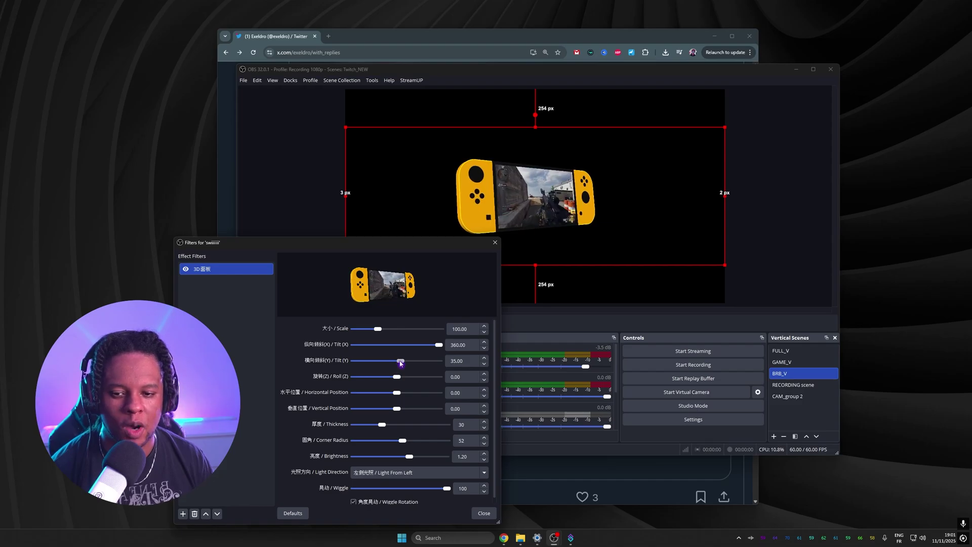
{"action": "left_click_drag", "start_coordinate": [401, 363], "coordinate": [401, 364]}
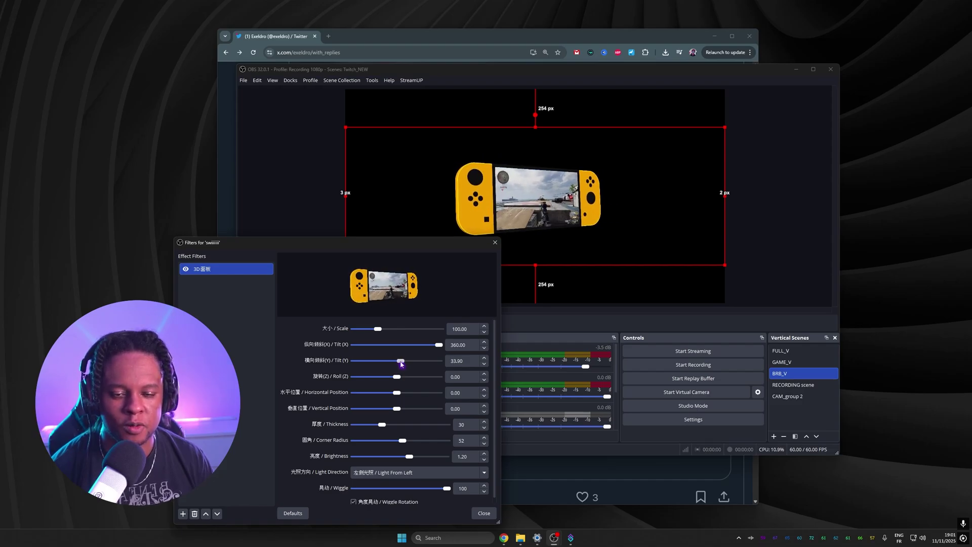
{"action": "left_click", "coordinate": [484, 513]}
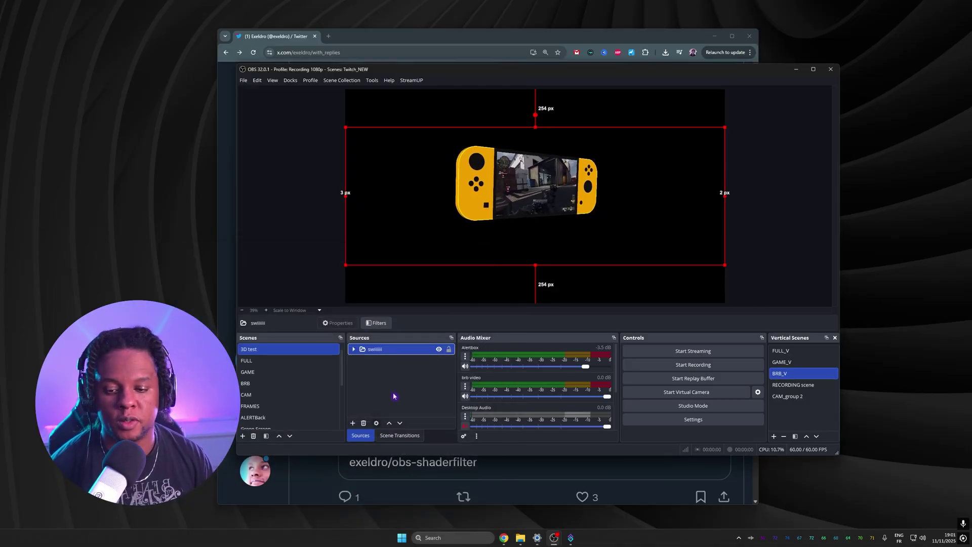
Reopen the console group's 3D panel filter and set its Scale to 138.90.
{"action": "left_click", "coordinate": [369, 374]}
{"action": "left_click", "coordinate": [354, 349]}
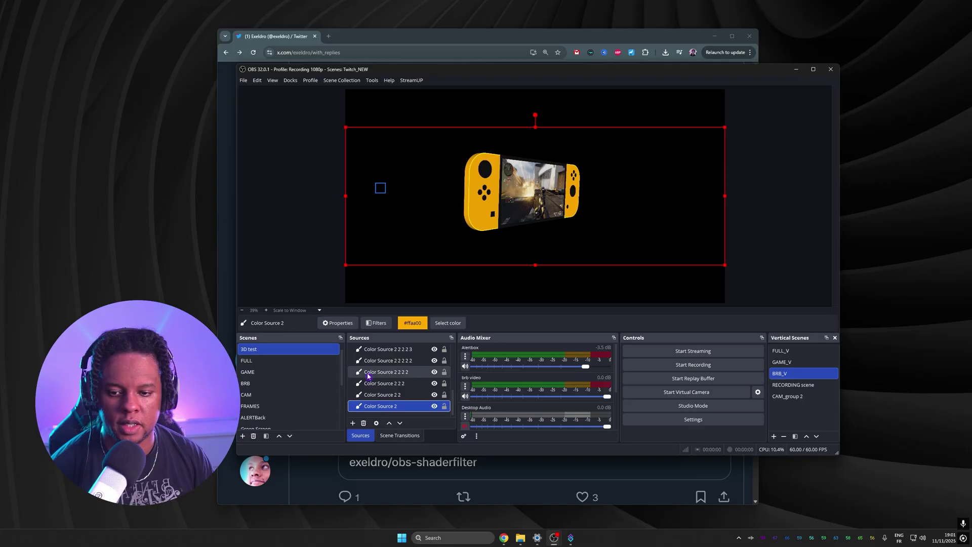
{"action": "scroll", "coordinate": [379, 392], "scroll_direction": "up", "scroll_amount": 3}
{"action": "left_click", "coordinate": [375, 349]}
{"action": "left_click", "coordinate": [376, 322]}
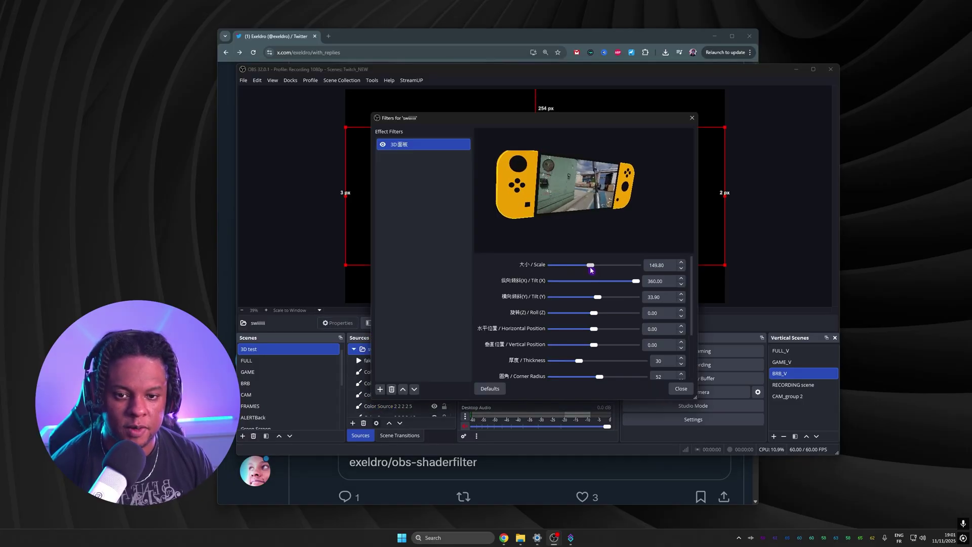
{"action": "left_click_drag", "start_coordinate": [591, 267], "coordinate": [586, 268]}
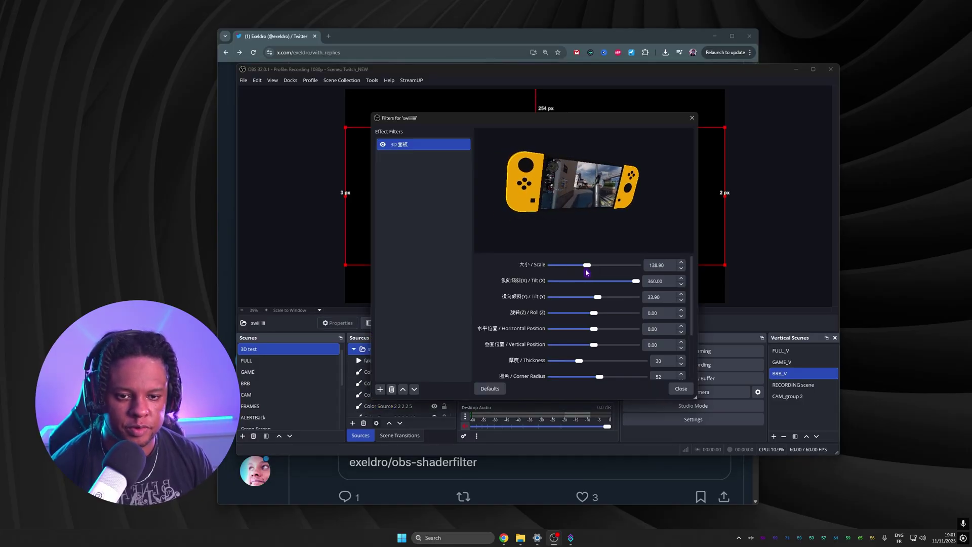
{"action": "left_click", "coordinate": [681, 389]}
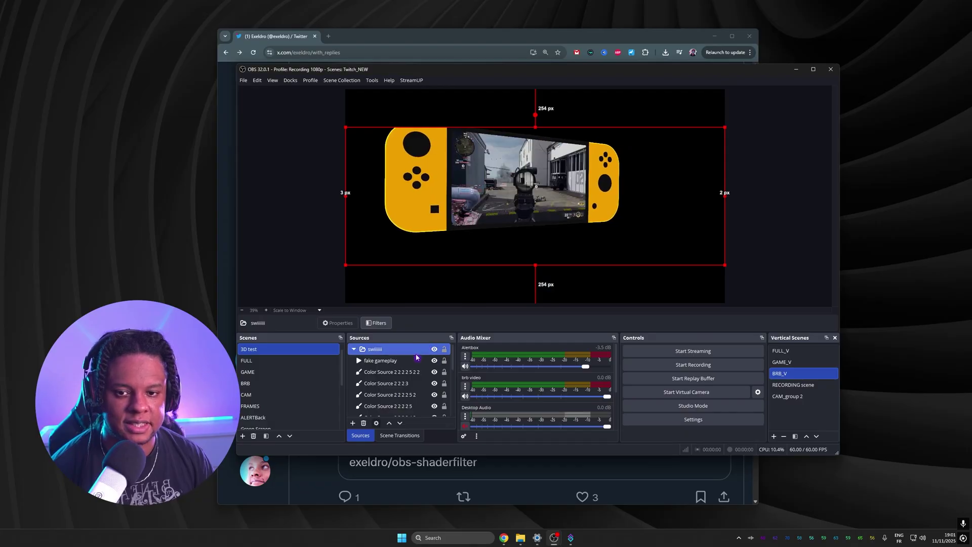
Change the color of Color Source 2, the console's controller base, to bright green #55ff00.
{"action": "scroll", "coordinate": [416, 357], "scroll_direction": "down", "scroll_amount": 5}
{"action": "left_click", "coordinate": [385, 406]}
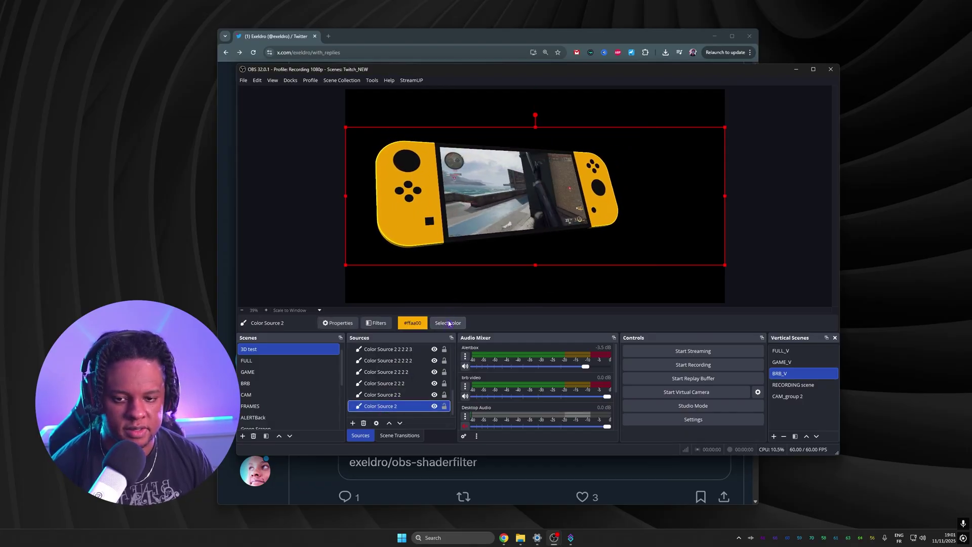
{"action": "left_click", "coordinate": [449, 323]}
{"action": "left_click", "coordinate": [491, 210]}
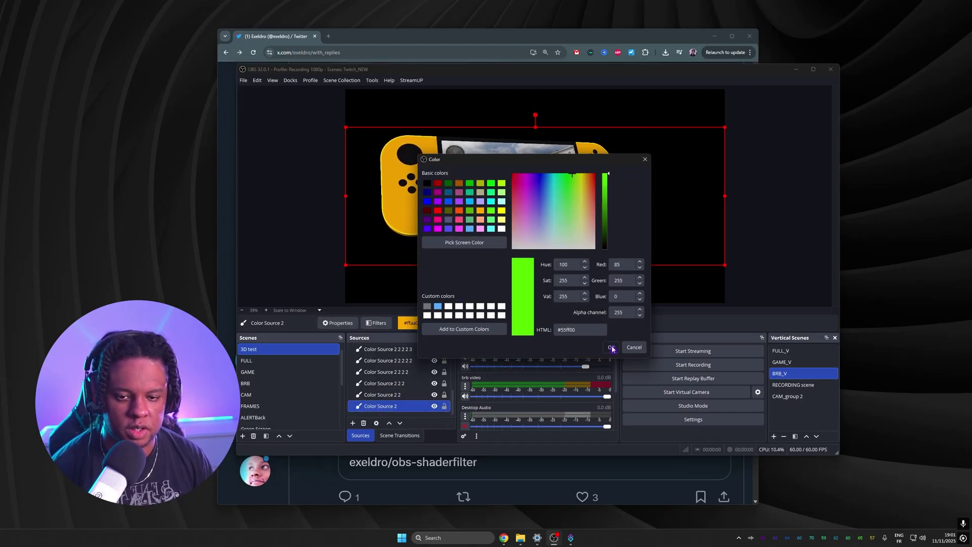
{"action": "left_click", "coordinate": [611, 348]}
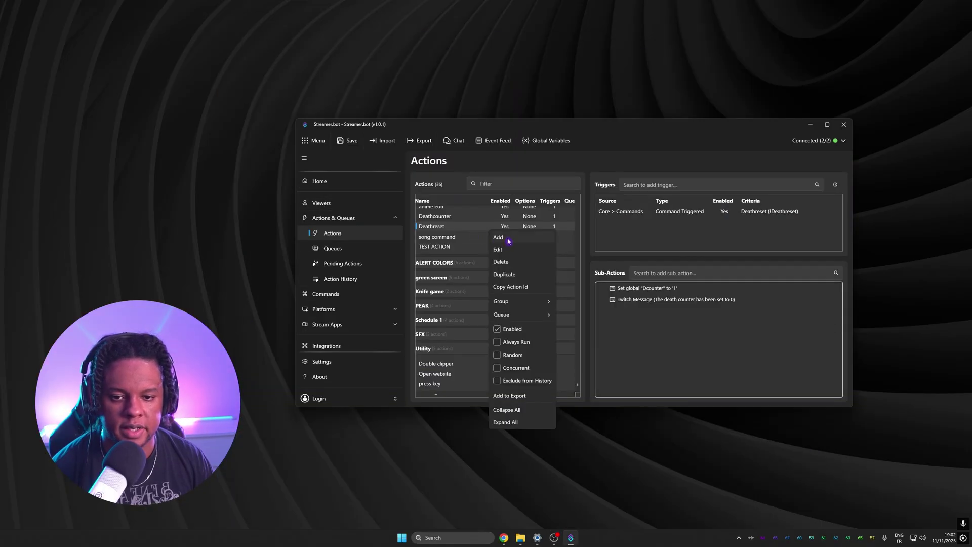
In Streamer.bot, create an action named "switch color" and start an OBS Studio Set Color Source Color sub-action for it.
{"action": "left_click", "coordinate": [499, 237]}
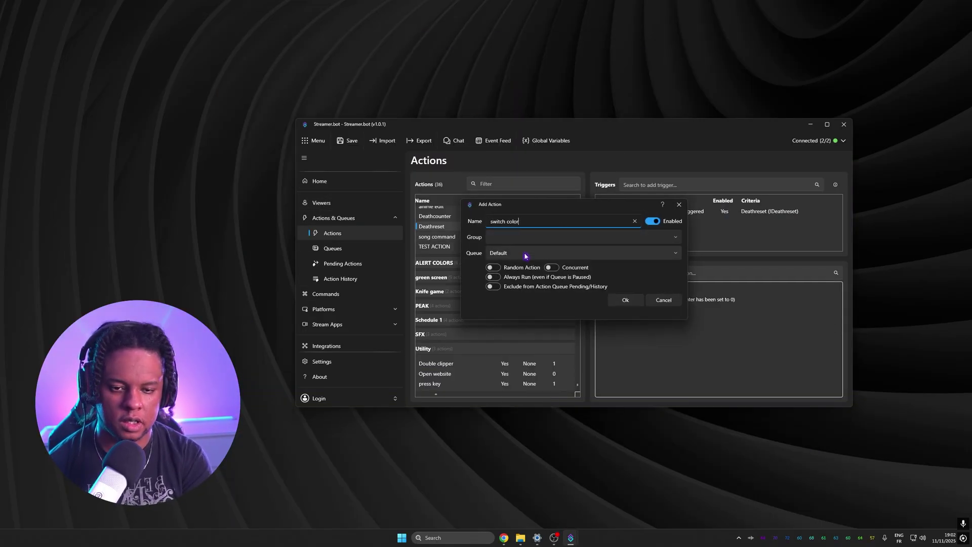
{"action": "key", "text": "Return"}
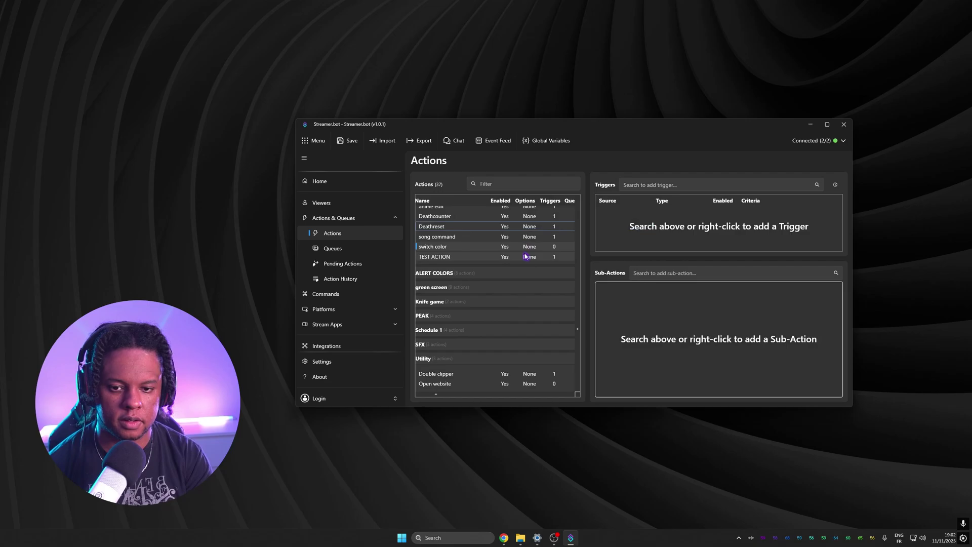
{"action": "right_click", "coordinate": [639, 299]}
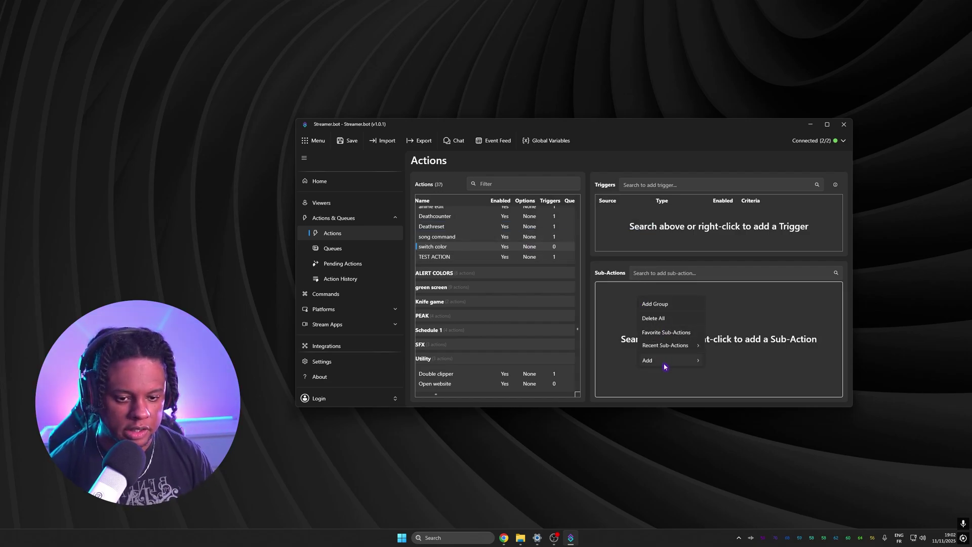
{"action": "mouse_move", "coordinate": [674, 365]}
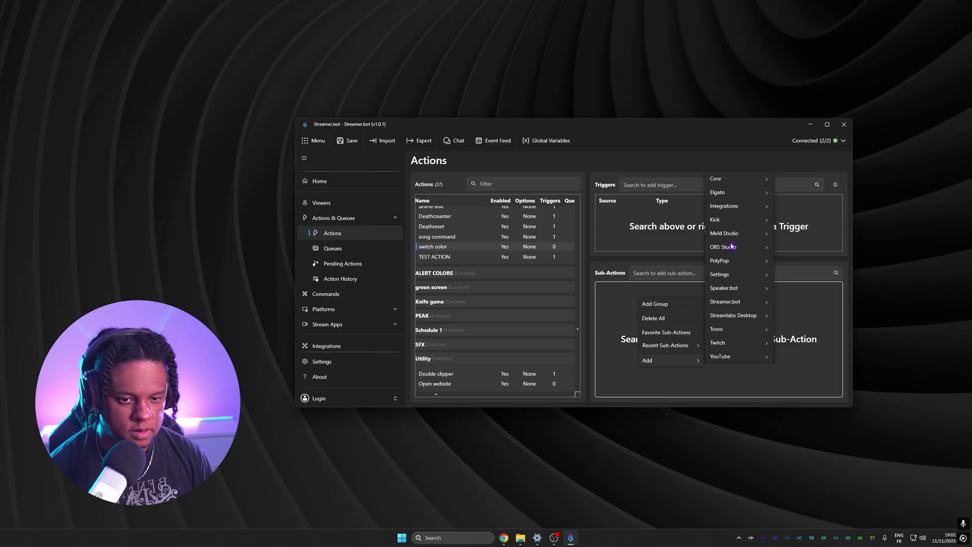
{"action": "mouse_move", "coordinate": [732, 246]}
{"action": "mouse_move", "coordinate": [798, 411]}
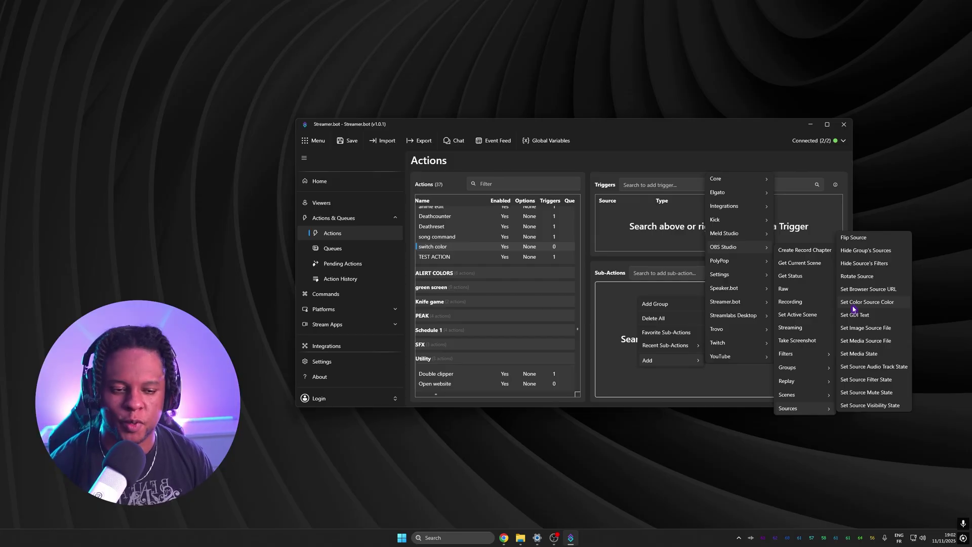
{"action": "left_click", "coordinate": [853, 304]}
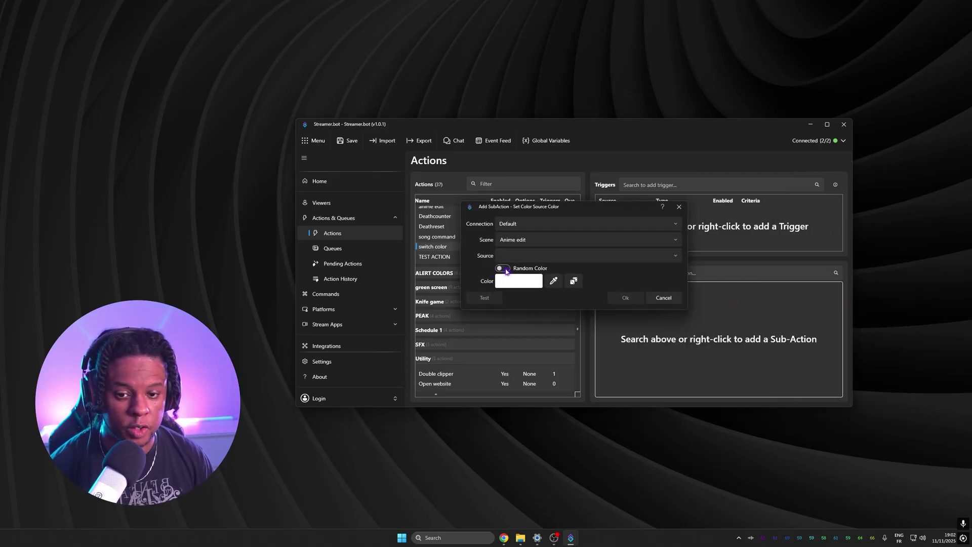
Target Color Source 2 in the 3D test scene with Random Color enabled and save the sub-action.
{"action": "left_click", "coordinate": [670, 243]}
{"action": "left_click", "coordinate": [568, 419]}
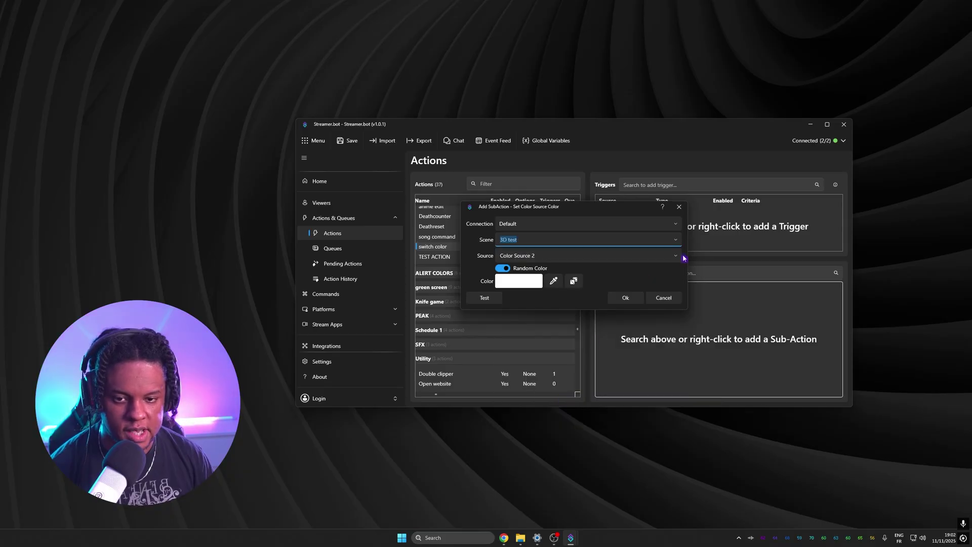
{"action": "left_click", "coordinate": [676, 257]}
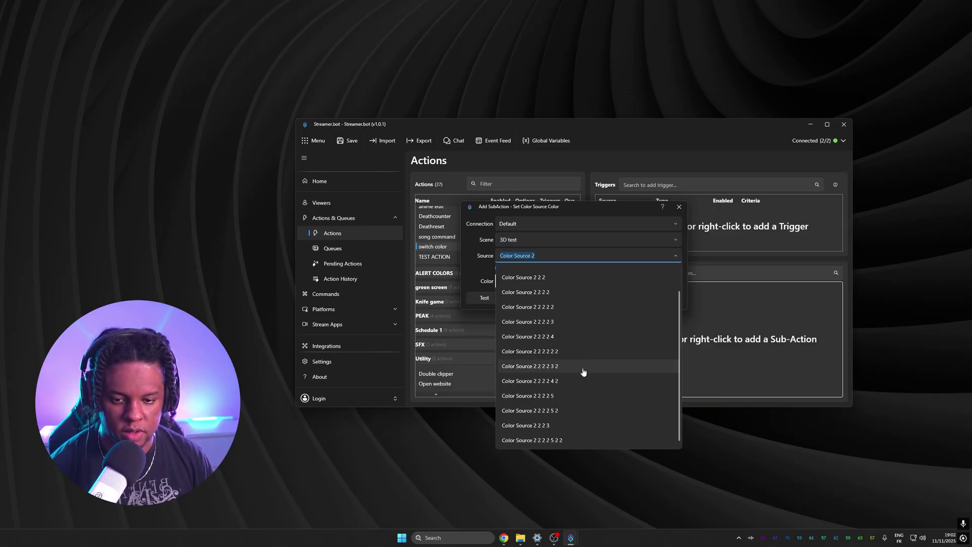
{"action": "scroll", "coordinate": [559, 273], "scroll_direction": "up", "scroll_amount": 1}
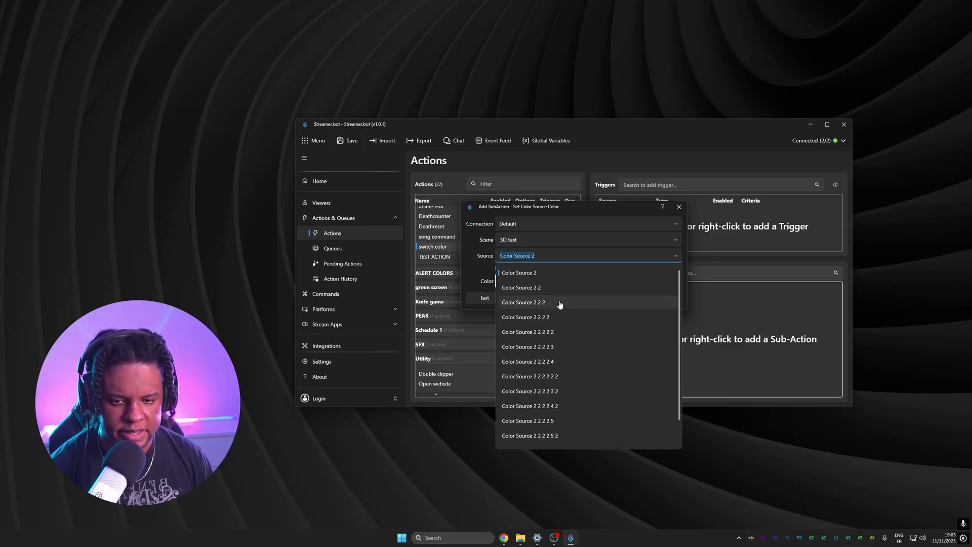
{"action": "left_click", "coordinate": [534, 274]}
{"action": "left_click", "coordinate": [554, 539]}
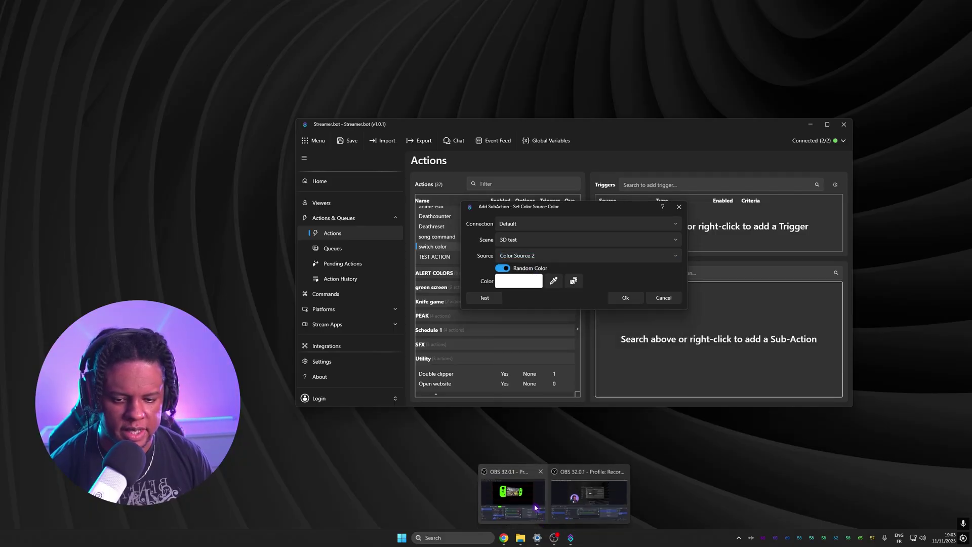
{"action": "left_click", "coordinate": [534, 507]}
{"action": "left_click", "coordinate": [790, 72]}
{"action": "left_click", "coordinate": [625, 297]}
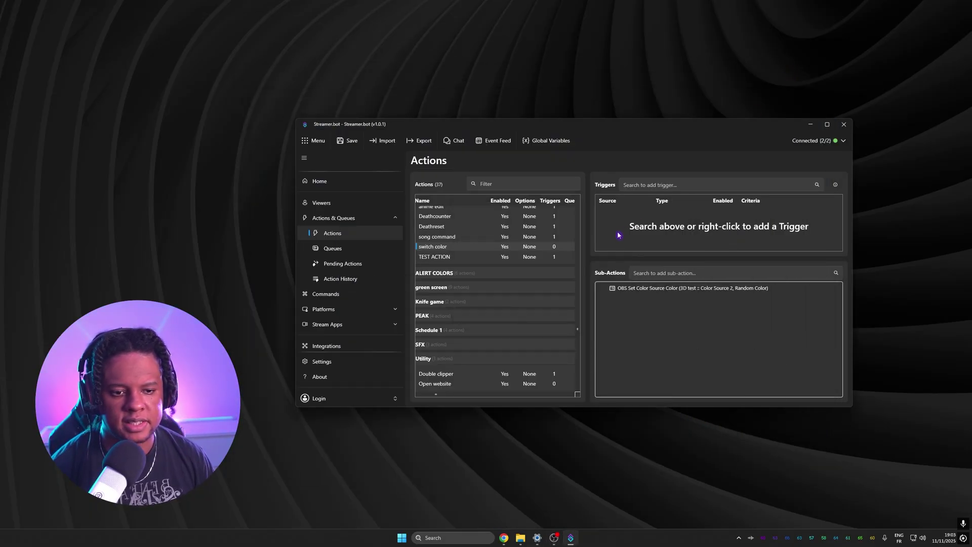
Add a Command Triggered trigger to the action using the color switch (!switch) command.
{"action": "right_click", "coordinate": [620, 231]}
{"action": "mouse_move", "coordinate": [669, 307]}
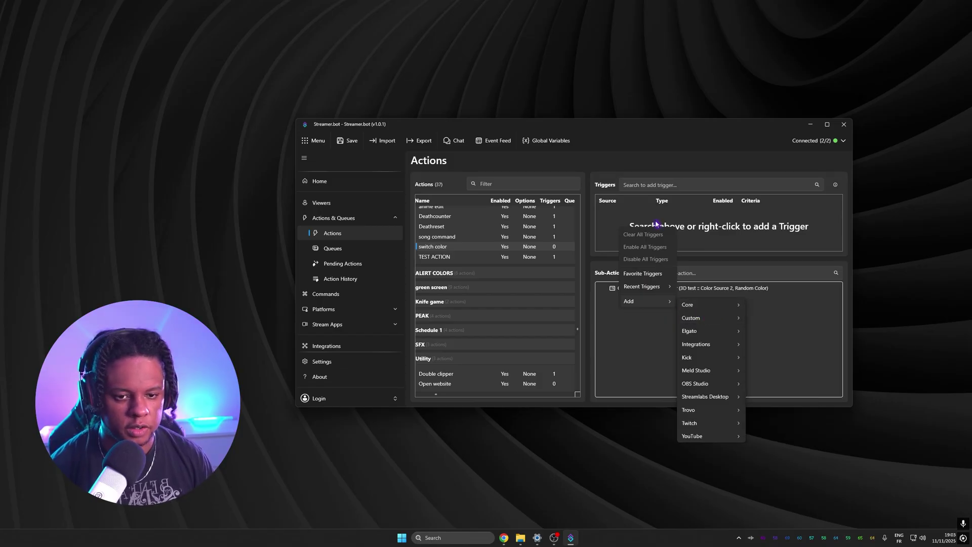
{"action": "mouse_move", "coordinate": [712, 305]}
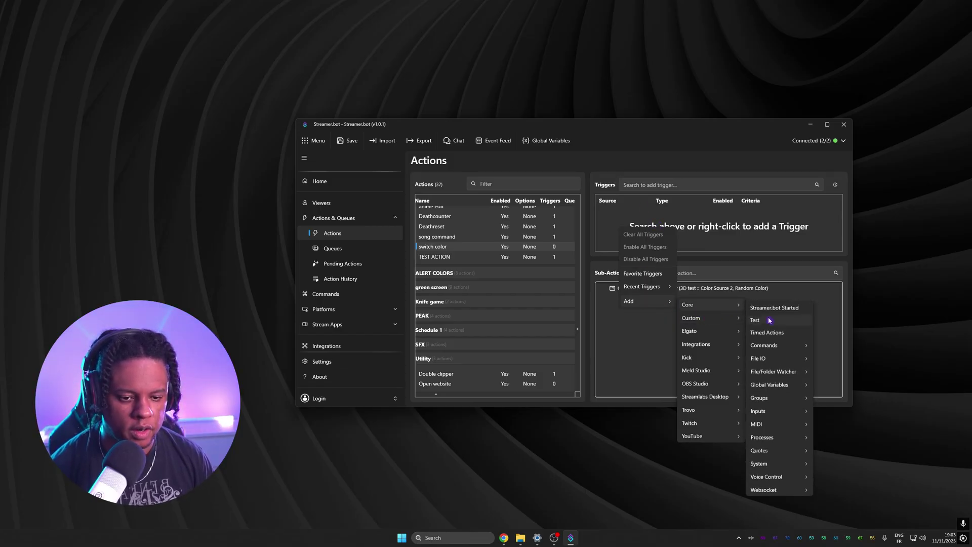
{"action": "left_click", "coordinate": [775, 347]}
{"action": "left_click", "coordinate": [545, 256]}
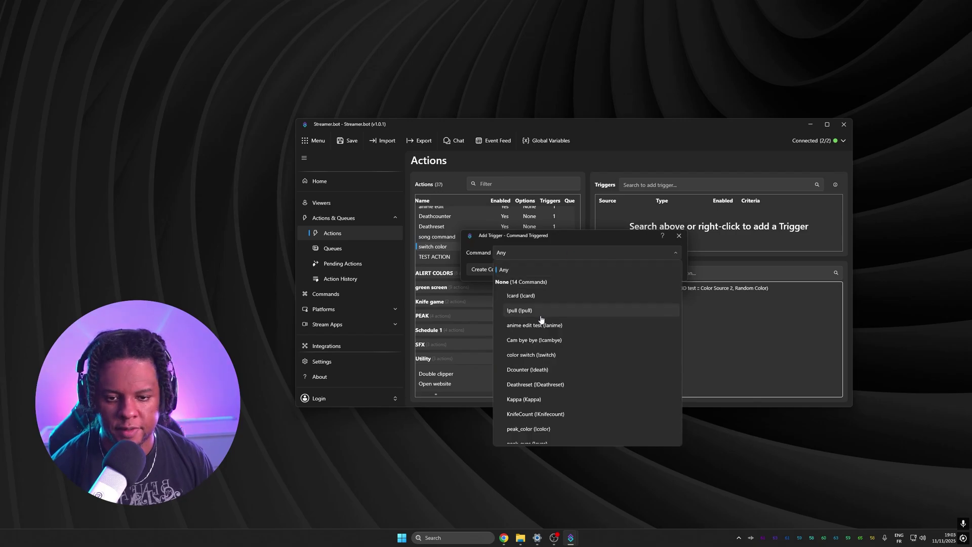
{"action": "scroll", "coordinate": [567, 400], "scroll_direction": "down", "scroll_amount": 3}
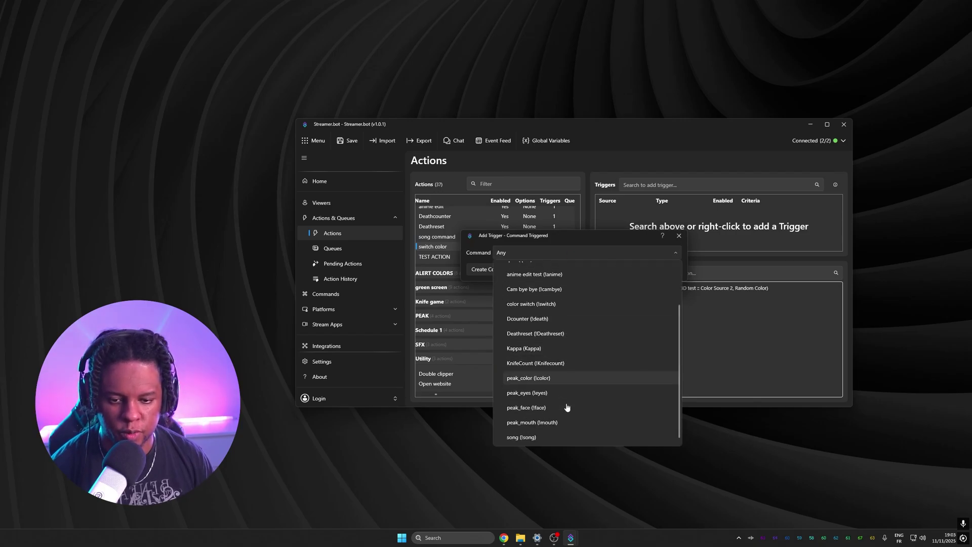
{"action": "left_click", "coordinate": [525, 304]}
{"action": "left_click", "coordinate": [626, 269]}
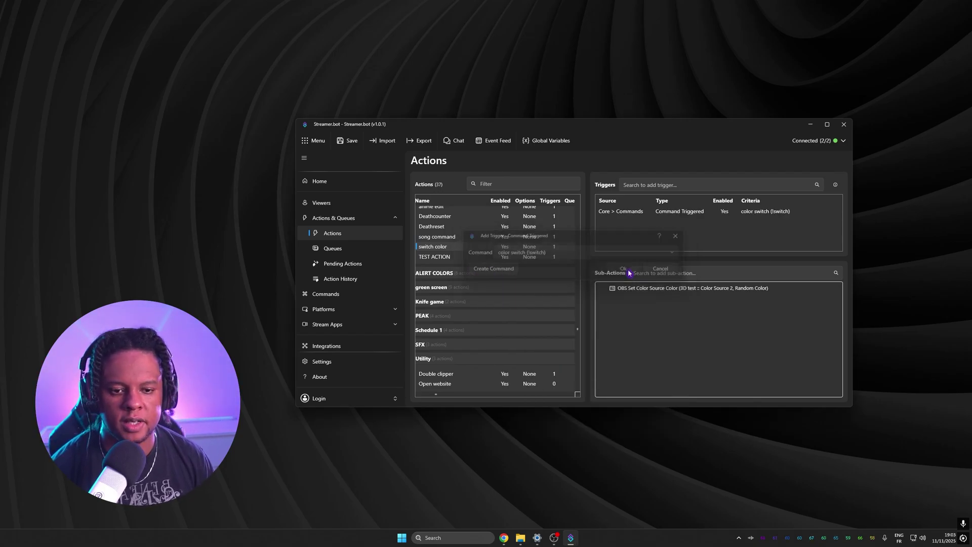
Switch back to OBS Studio and show the Twitch chat dock.
{"action": "left_click", "coordinate": [811, 124]}
{"action": "left_click", "coordinate": [556, 537]}
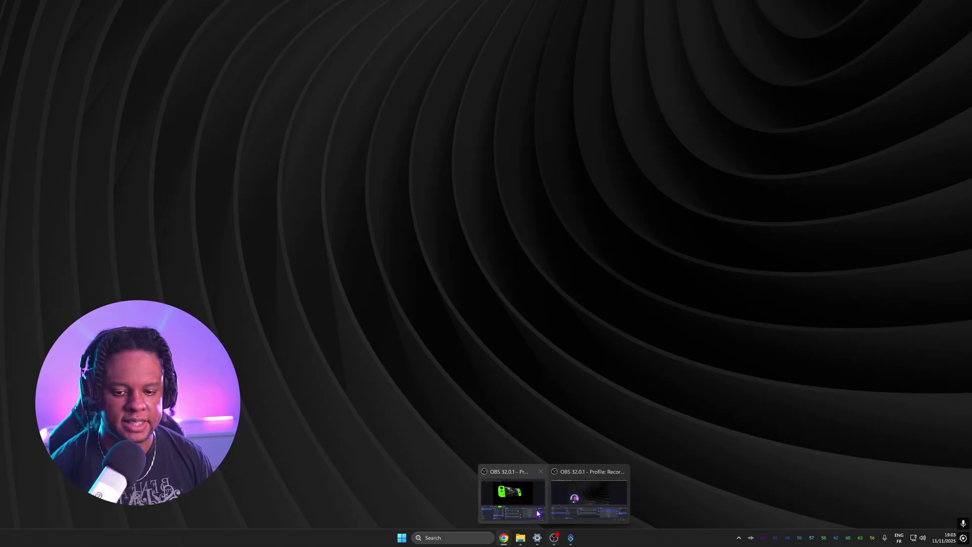
{"action": "left_click", "coordinate": [573, 497]}
{"action": "left_click", "coordinate": [290, 80]}
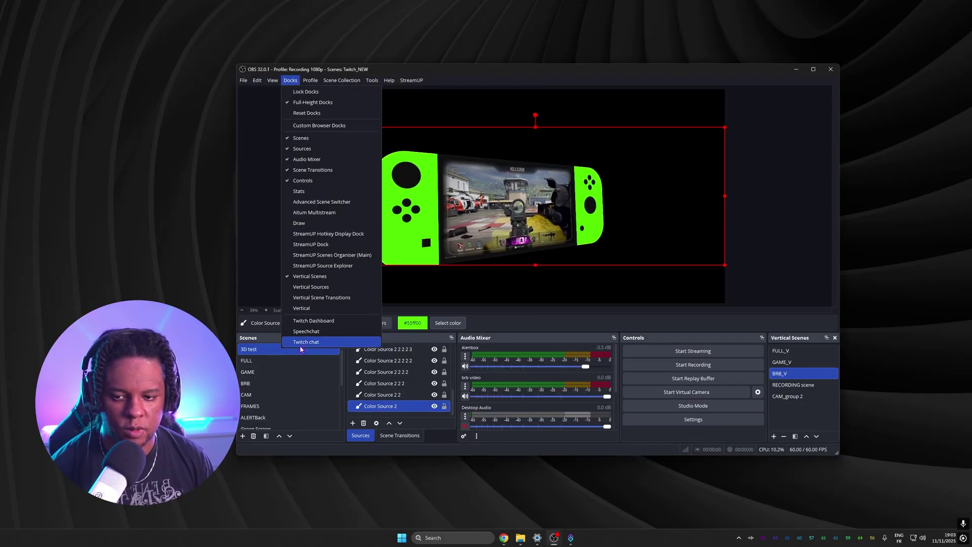
{"action": "left_click", "coordinate": [310, 308]}
Send !switch in the Twitch chat twice to test the random console color.
{"action": "left_click", "coordinate": [279, 408]}
{"action": "type", "text": "!switch"}
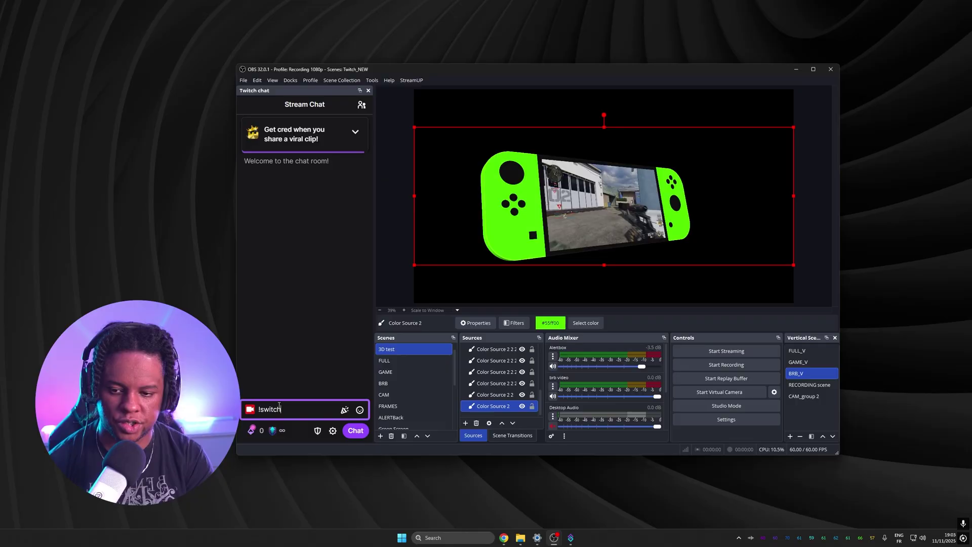
{"action": "key", "text": "Return"}
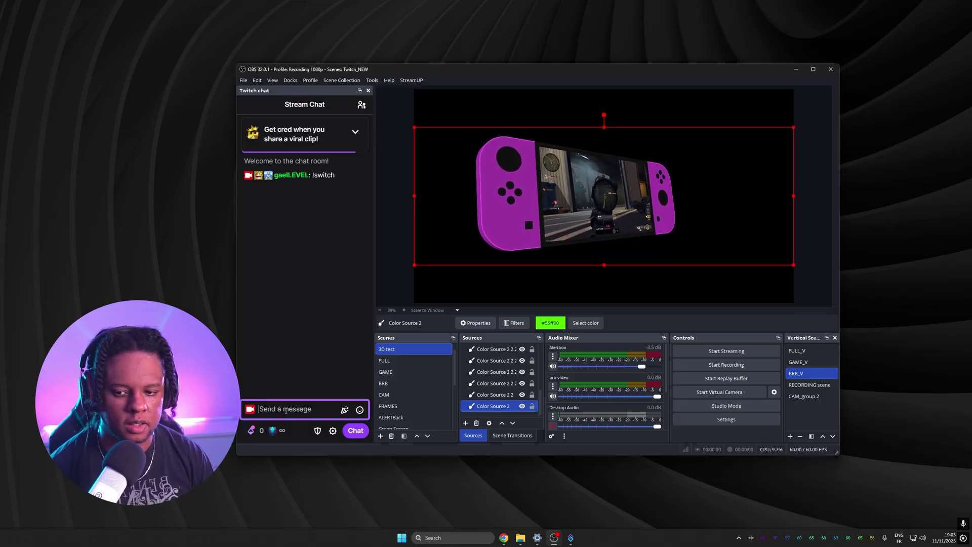
{"action": "type", "text": "!switch"}
{"action": "key", "text": "Return"}
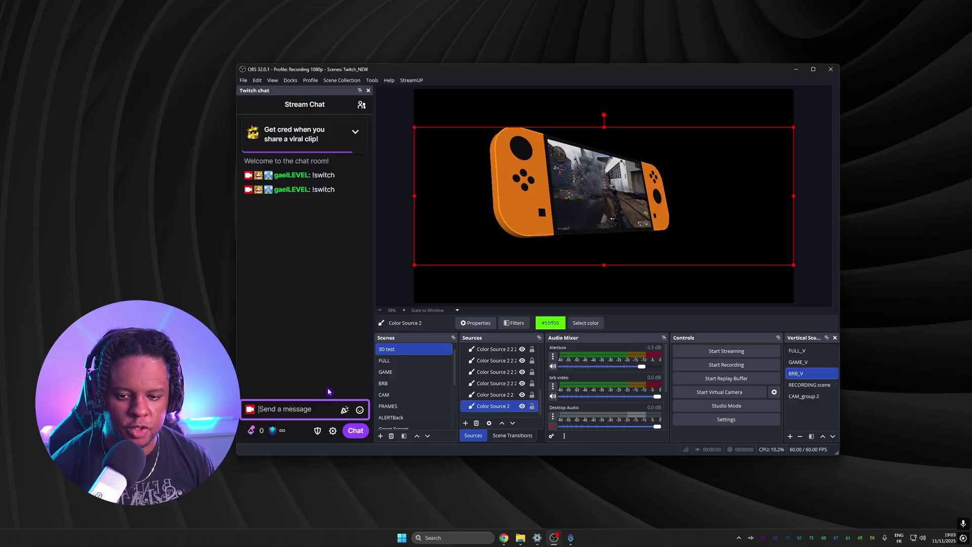
Add a Color Correction filter to Color Source 2 with Contrast 1.36 and Saturation 3.27, and close the filters.
{"action": "left_click", "coordinate": [514, 323]}
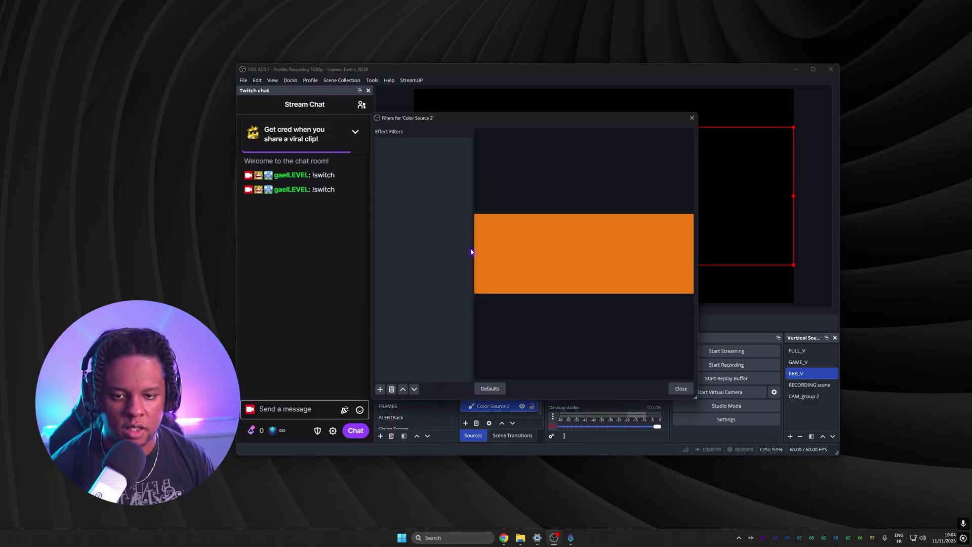
{"action": "left_click", "coordinate": [385, 389]}
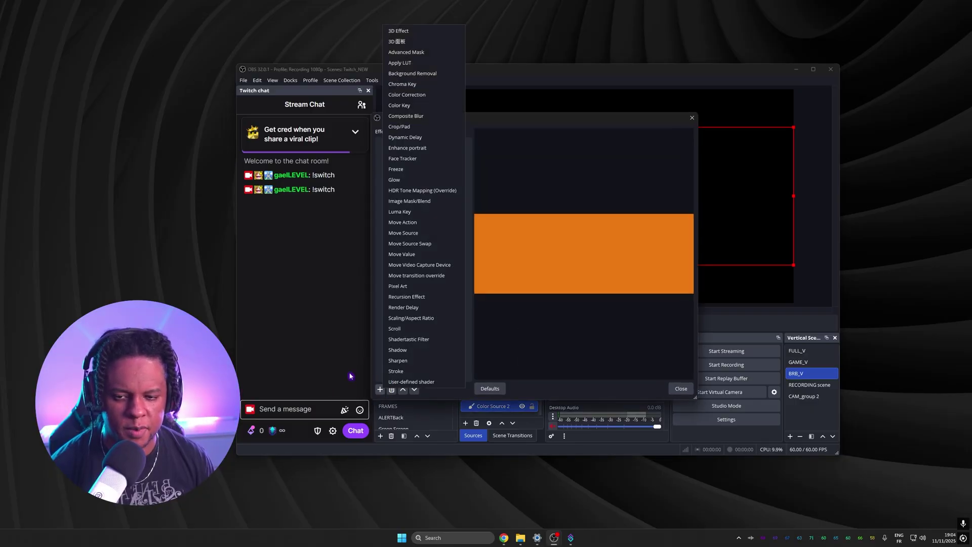
{"action": "left_click", "coordinate": [400, 99]}
{"action": "left_click", "coordinate": [512, 269]}
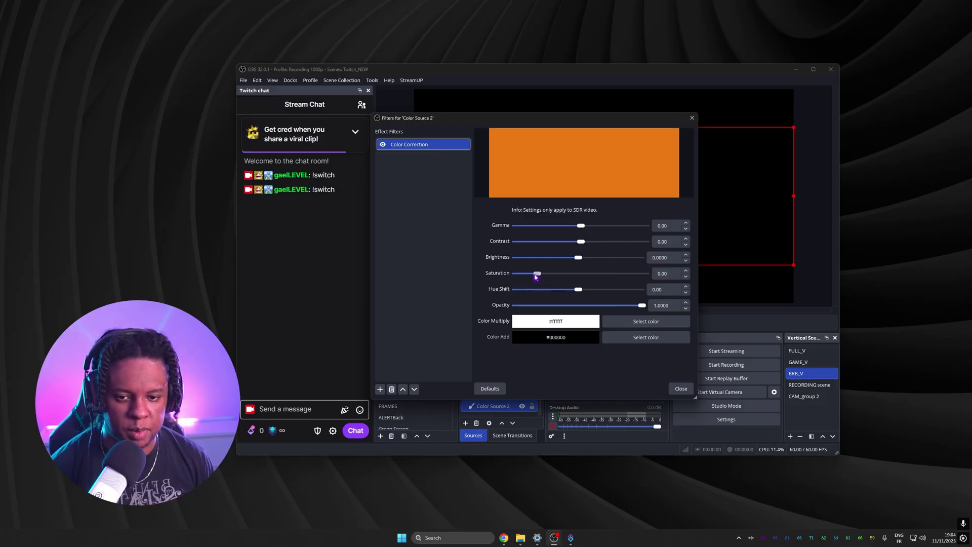
{"action": "left_click_drag", "start_coordinate": [539, 275], "coordinate": [604, 277]}
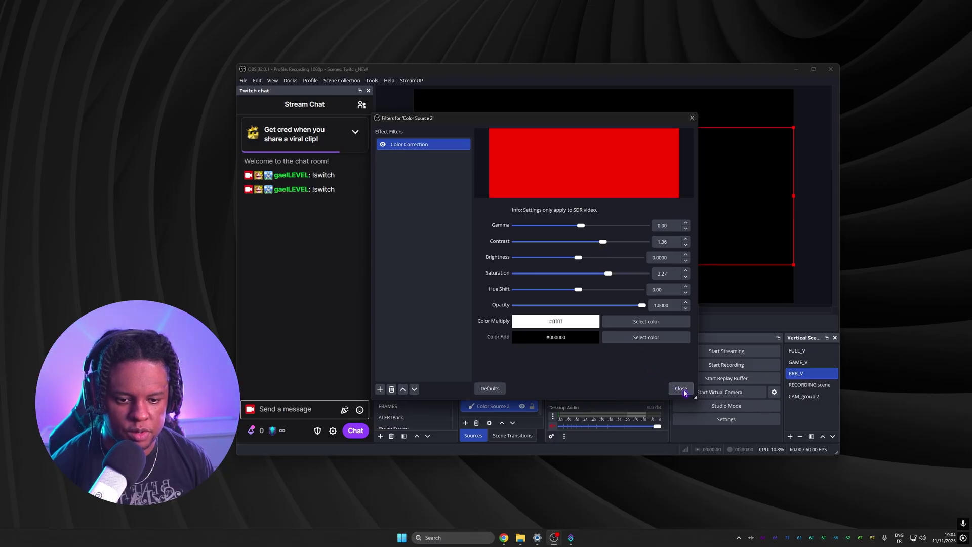
{"action": "left_click", "coordinate": [681, 389]}
Send !switch repeatedly in the Twitch chat to test the color changes with the Color Correction filter applied.
{"action": "left_click", "coordinate": [304, 410]}
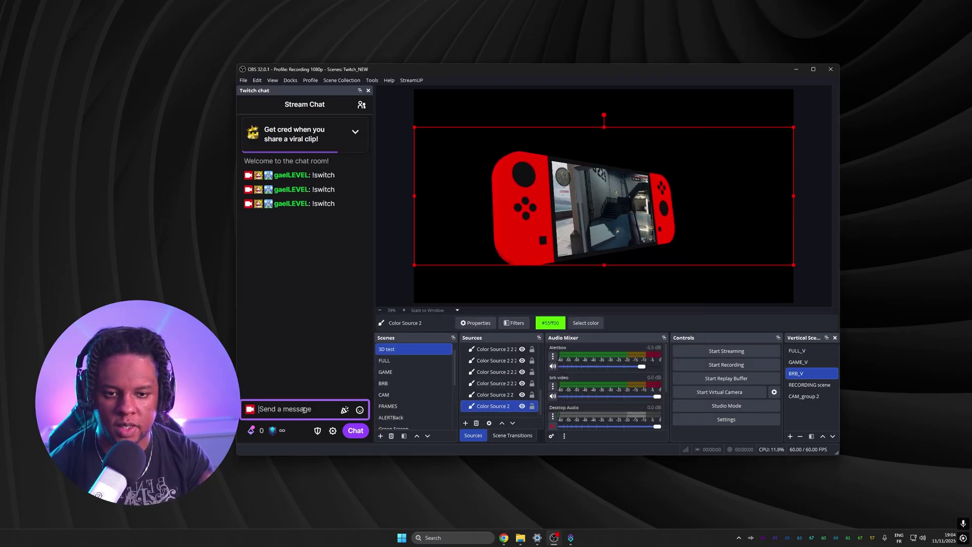
{"action": "type", "text": "!switch"}
{"action": "key", "text": "Return"}
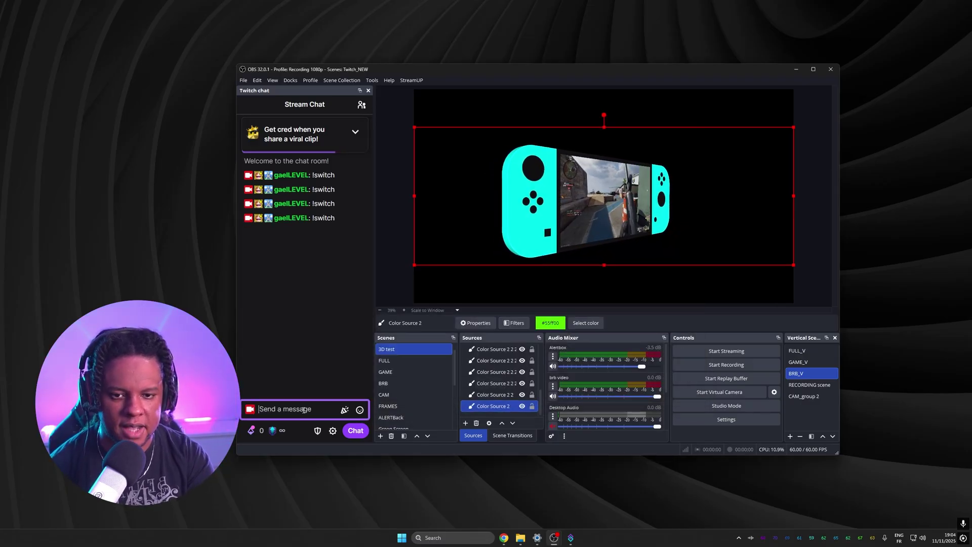
{"action": "type", "text": "!switch"}
{"action": "key", "text": "Return"}
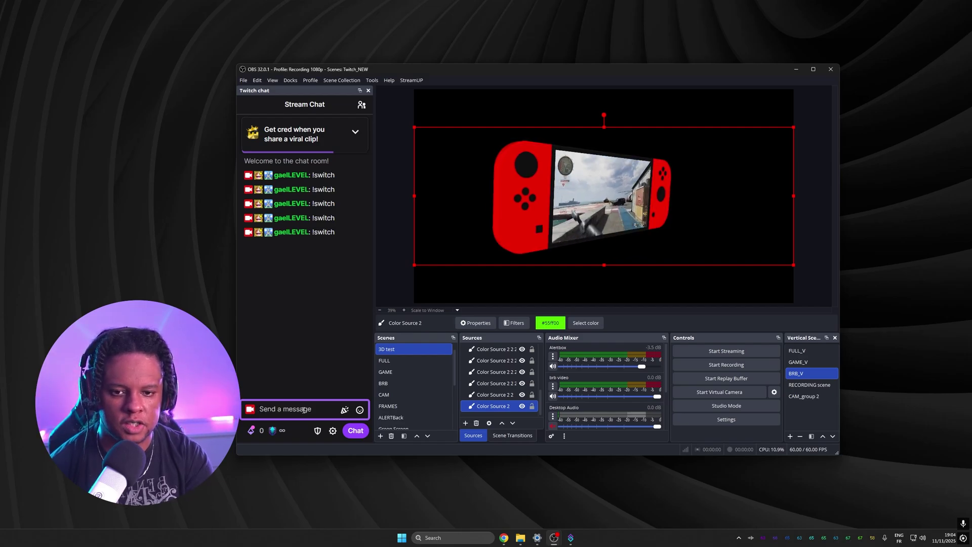
{"action": "type", "text": "!switch"}
{"action": "key", "text": "Return"}
{"action": "type", "text": "!switch"}
{"action": "key", "text": "Return"}
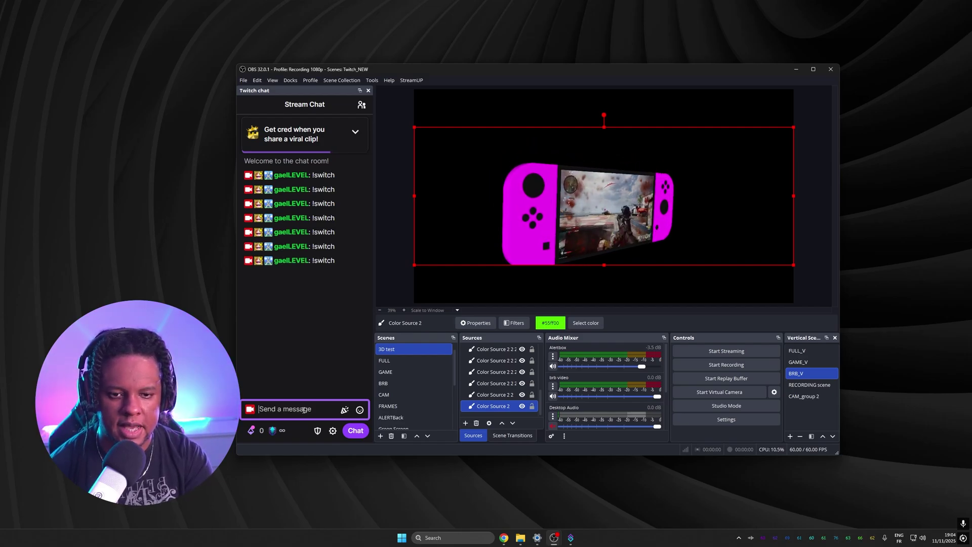
{"action": "type", "text": "!switch"}
{"action": "key", "text": "Return"}
{"action": "type", "text": "!switch"}
{"action": "key", "text": "Return"}
{"action": "key", "text": "ctrl+v"}
{"action": "key", "text": "Return"}
{"action": "key", "text": "ctrl+v"}
{"action": "key", "text": "Return"}
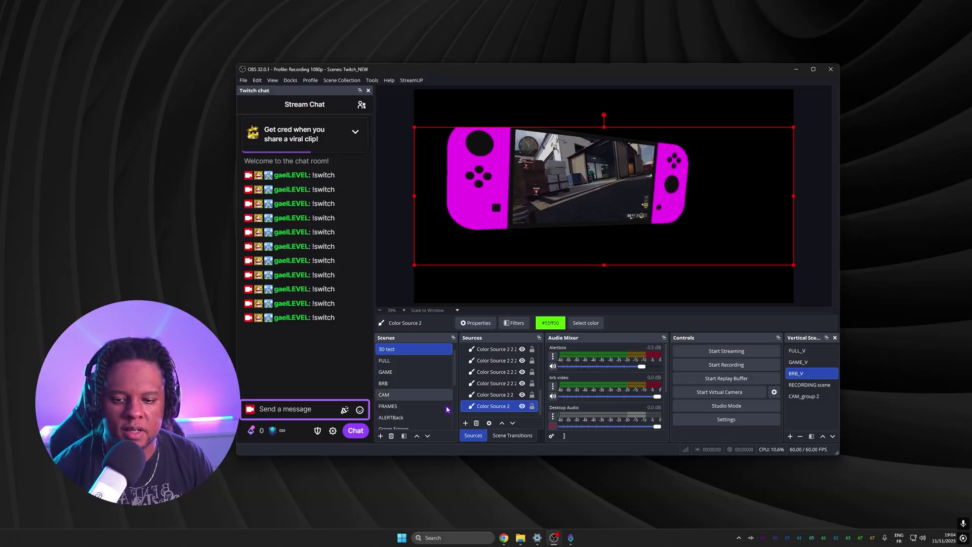
Select the console group and switch to the START scene to view its tilted video panel.
{"action": "scroll", "coordinate": [494, 380], "scroll_direction": "up", "scroll_amount": 2}
{"action": "left_click", "coordinate": [485, 349]}
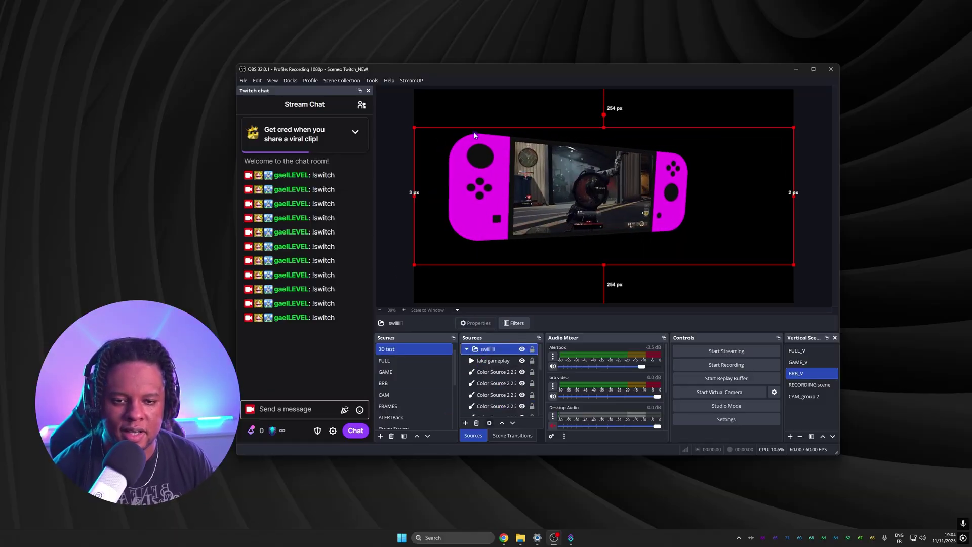
{"action": "scroll", "coordinate": [421, 347], "scroll_direction": "up", "scroll_amount": 1}
{"action": "left_click", "coordinate": [421, 349]}
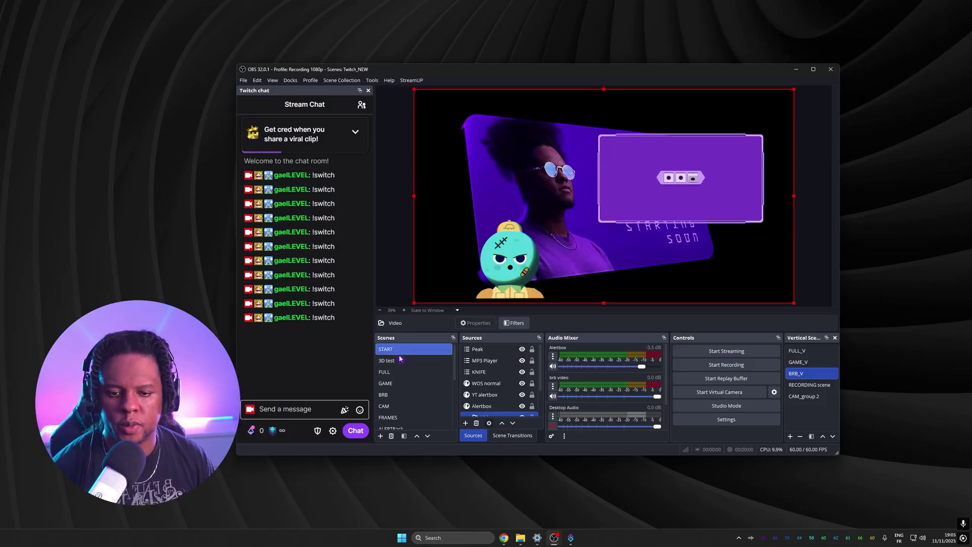
{"action": "scroll", "coordinate": [482, 394], "scroll_direction": "down", "scroll_amount": 1}
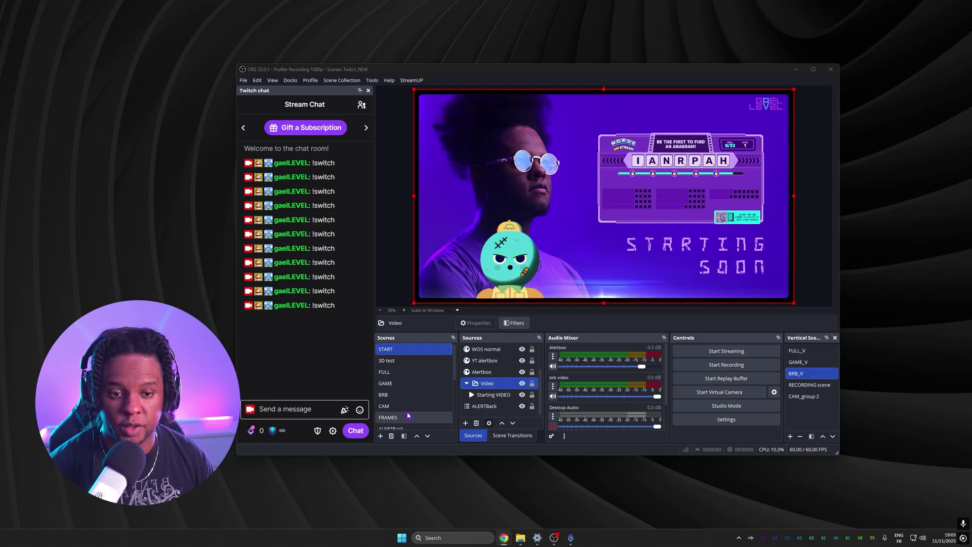
{"action": "left_click", "coordinate": [399, 373]}
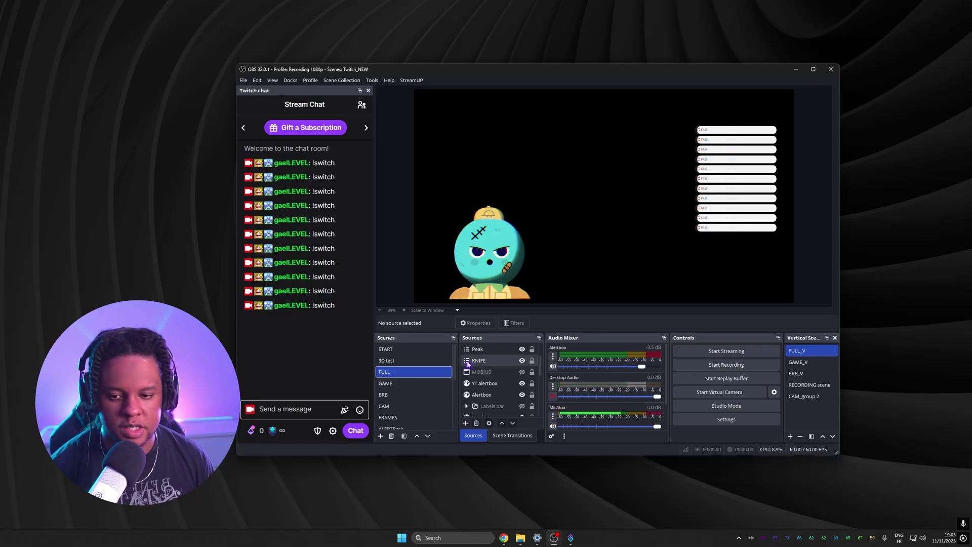
{"action": "left_click", "coordinate": [391, 394]}
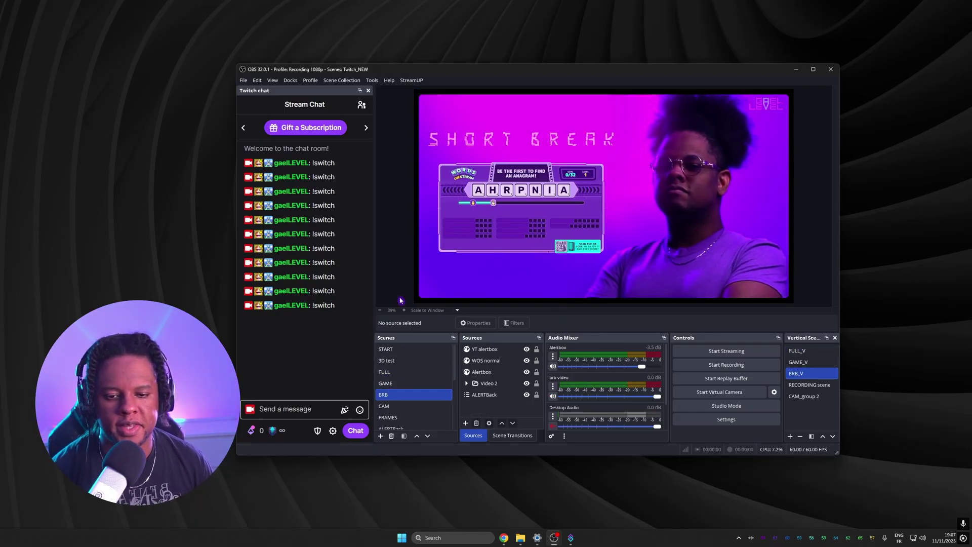
{"action": "left_click", "coordinate": [475, 410]}
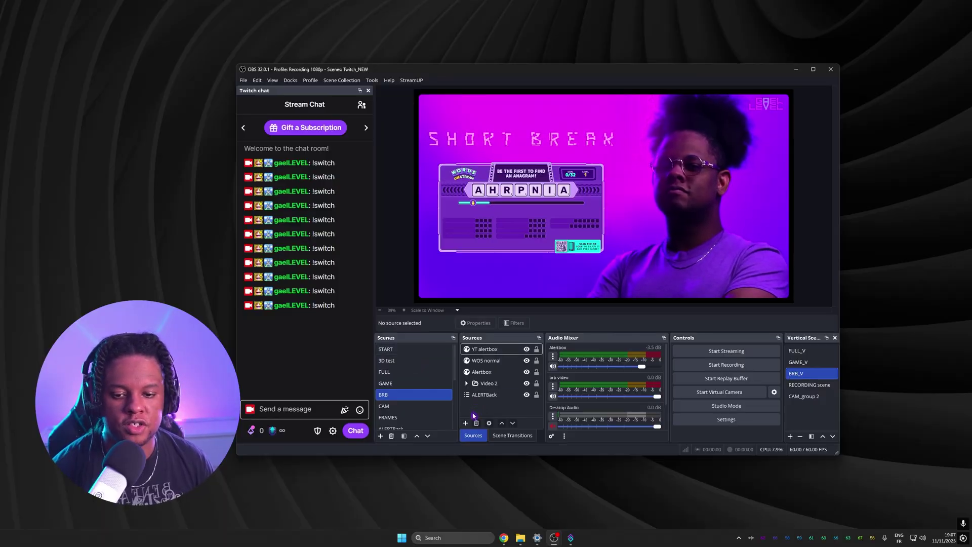
{"action": "left_click", "coordinate": [466, 424]}
{"action": "left_click", "coordinate": [515, 245]}
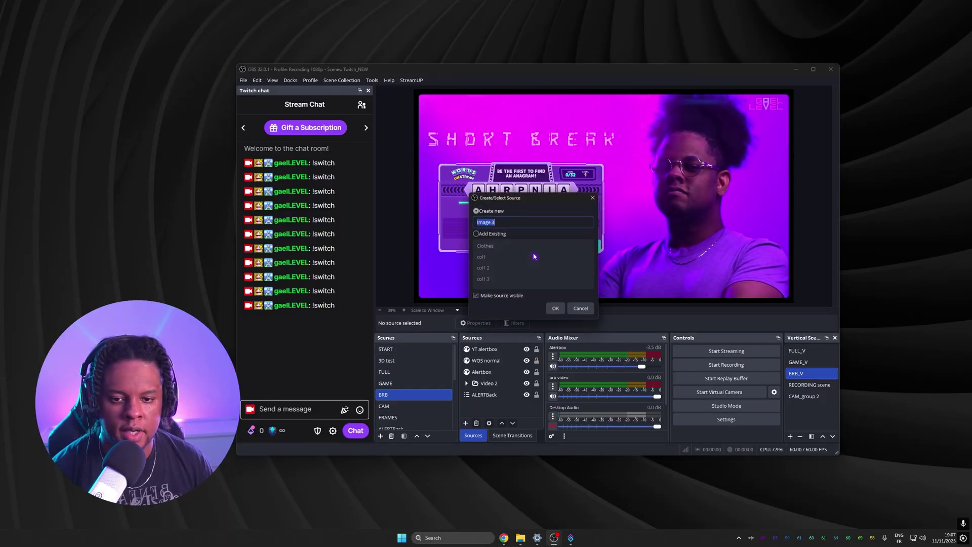
{"action": "left_click", "coordinate": [550, 311]}
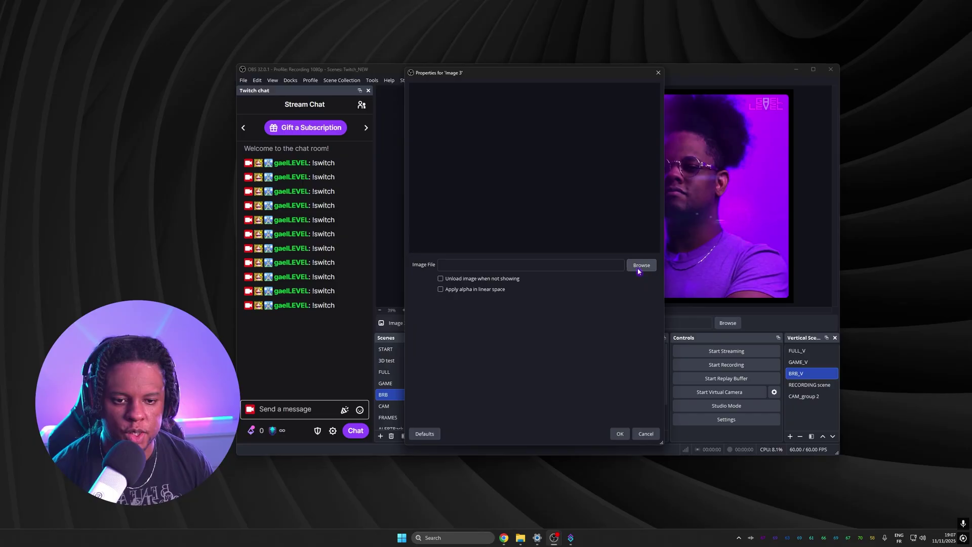
{"action": "scroll", "coordinate": [517, 209], "scroll_direction": "down", "scroll_amount": 10}
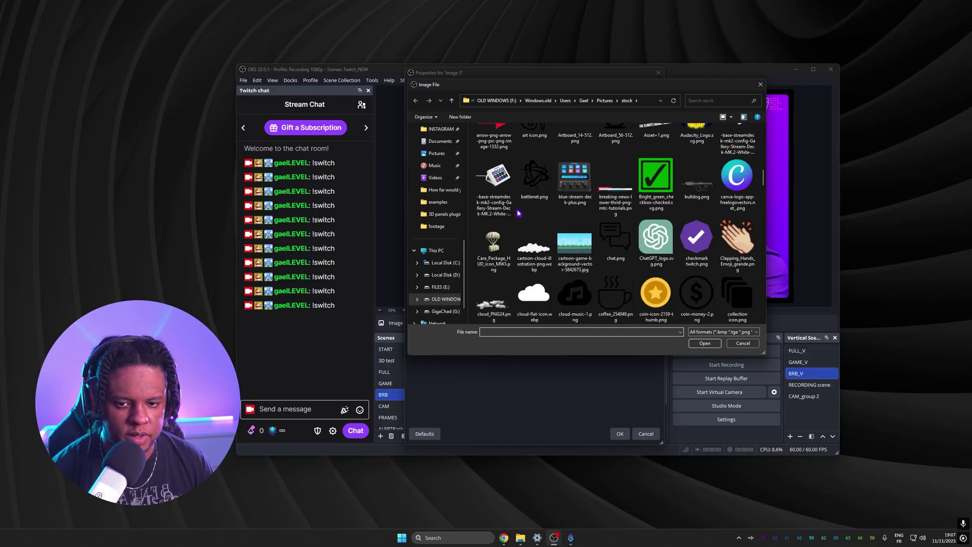
{"action": "double_click", "coordinate": [485, 233]}
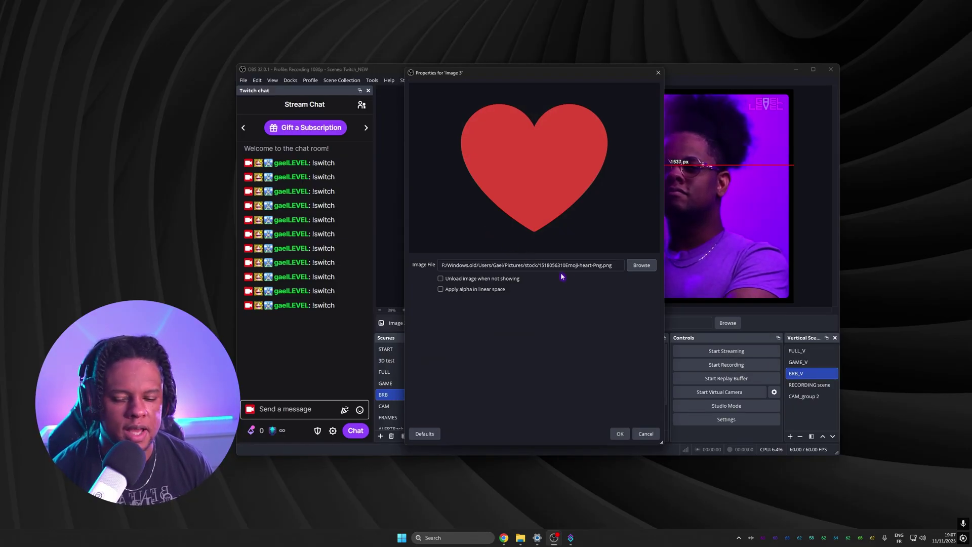
{"action": "left_click", "coordinate": [620, 433]}
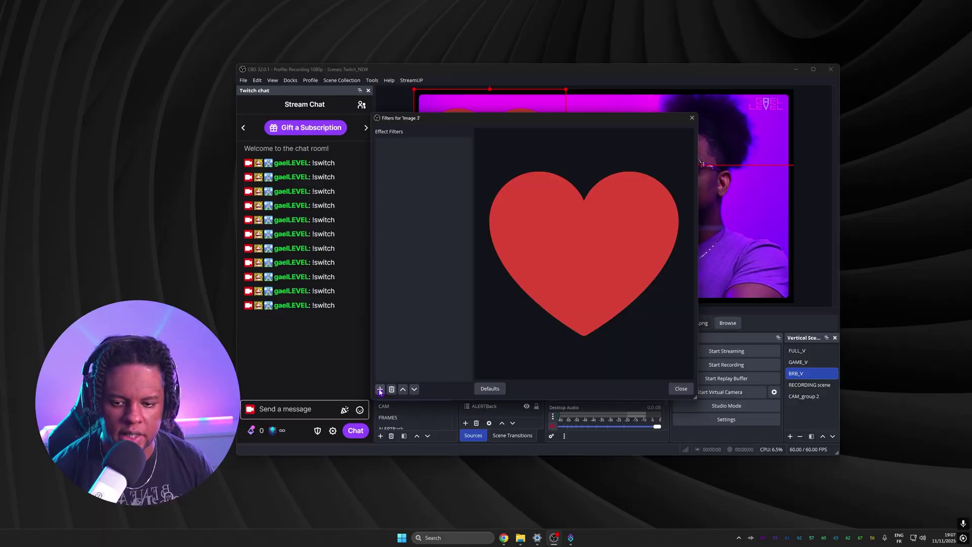
Add the 3D面板 filter to the heart image with Wiggle 100 and Wiggle Rotation enabled, and close the filters.
{"action": "left_click", "coordinate": [380, 390]}
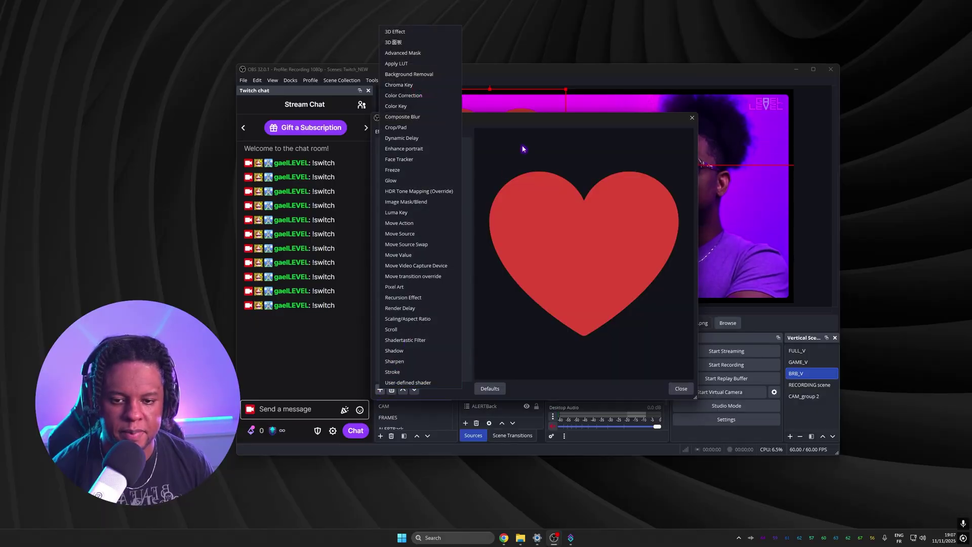
{"action": "left_click", "coordinate": [406, 44]}
{"action": "left_click_drag", "start_coordinate": [605, 119], "coordinate": [383, 135]}
{"action": "scroll", "coordinate": [298, 369], "scroll_direction": "down", "scroll_amount": 1}
{"action": "left_click_drag", "start_coordinate": [331, 373], "coordinate": [438, 377]}
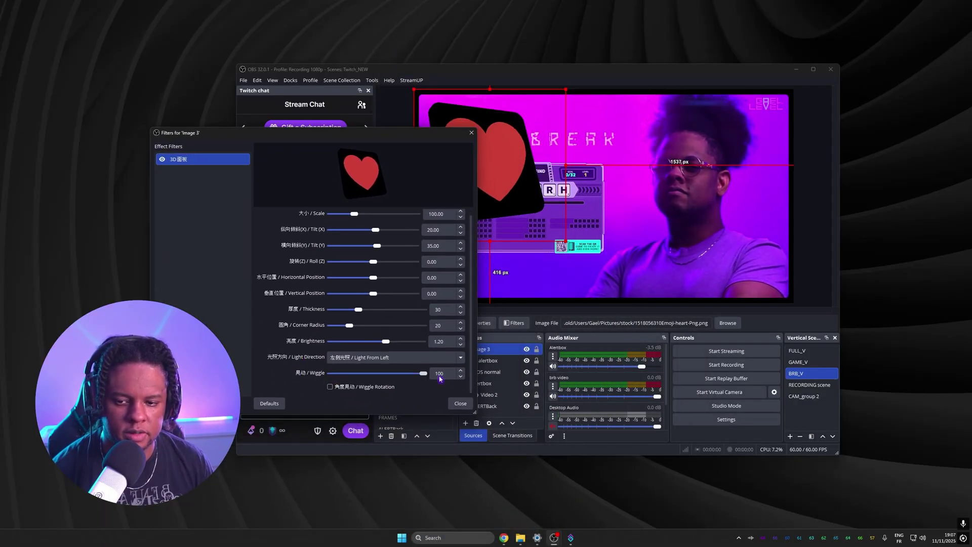
{"action": "left_click", "coordinate": [349, 388]}
{"action": "left_click", "coordinate": [460, 404]}
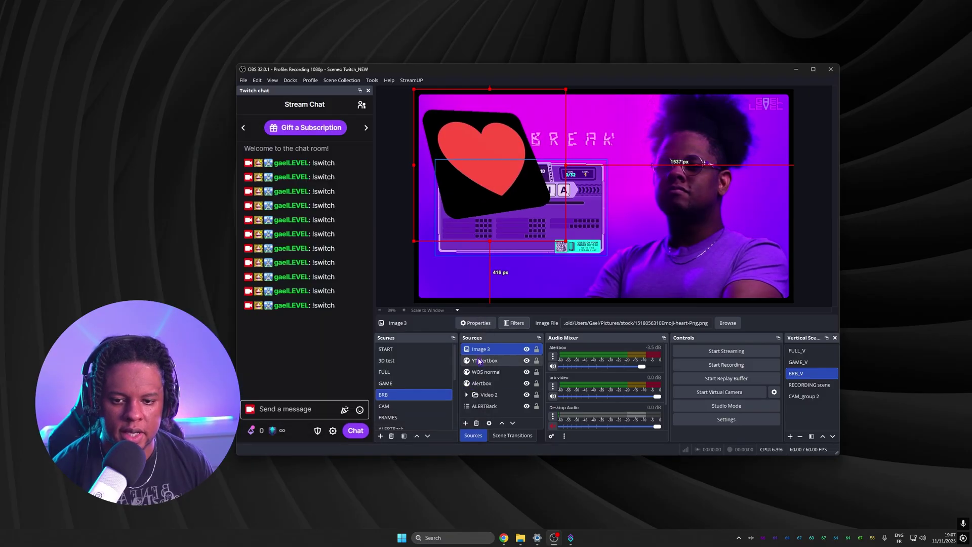
Change the heart image's blending mode to one that drops out its black backing, and shrink it into the canvas's lower-left corner.
{"action": "right_click", "coordinate": [484, 96]}
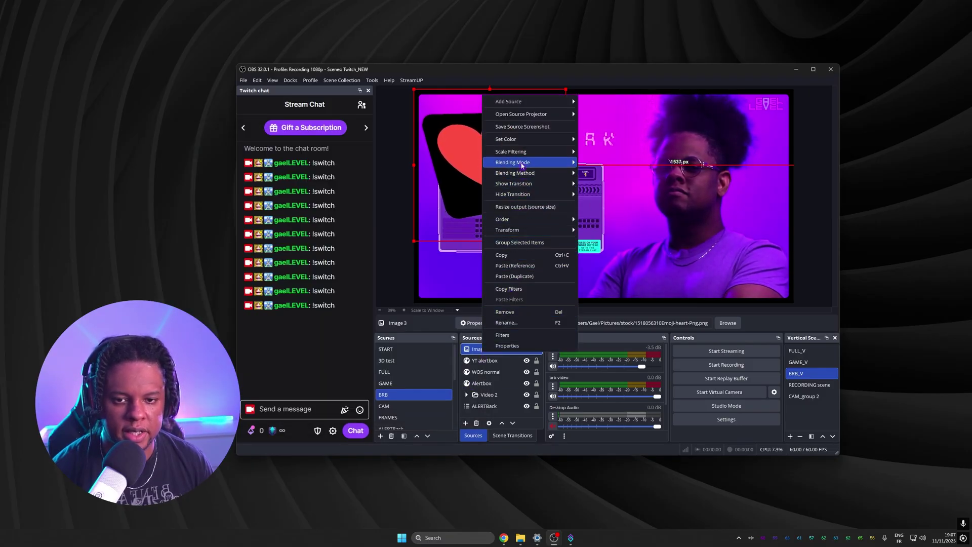
{"action": "mouse_move", "coordinate": [526, 163]}
{"action": "left_click", "coordinate": [590, 173]}
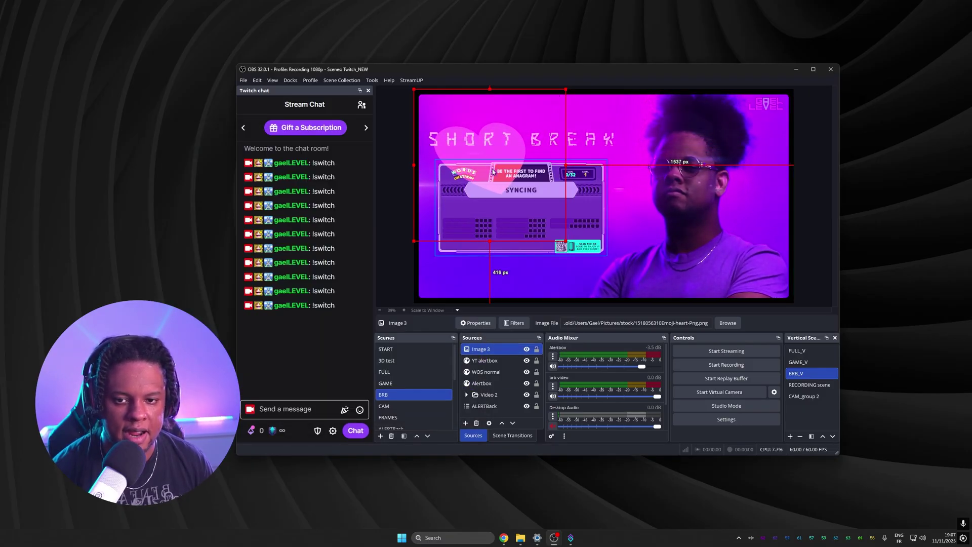
{"action": "left_click_drag", "start_coordinate": [454, 161], "coordinate": [447, 249]}
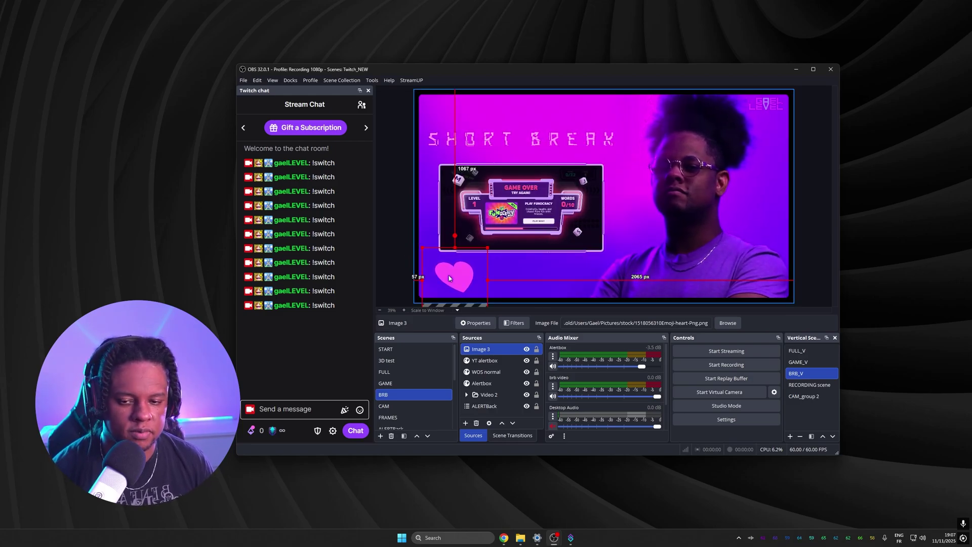
Replace the heart with the logo file logotransbig.png and fit the logo small into the canvas's lower-left corner.
{"action": "double_click", "coordinate": [484, 354]}
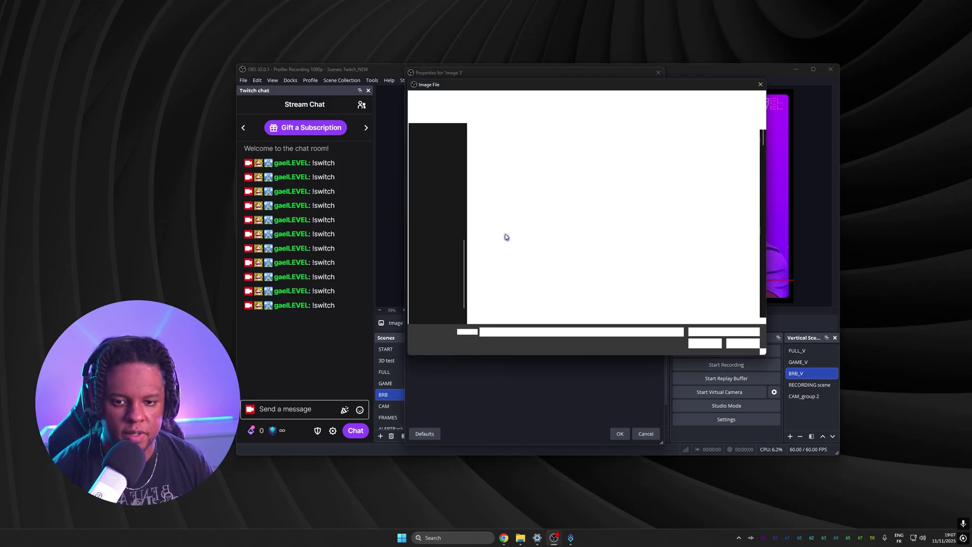
{"action": "left_click", "coordinate": [517, 227]}
{"action": "scroll", "coordinate": [516, 229], "scroll_direction": "down", "scroll_amount": 8}
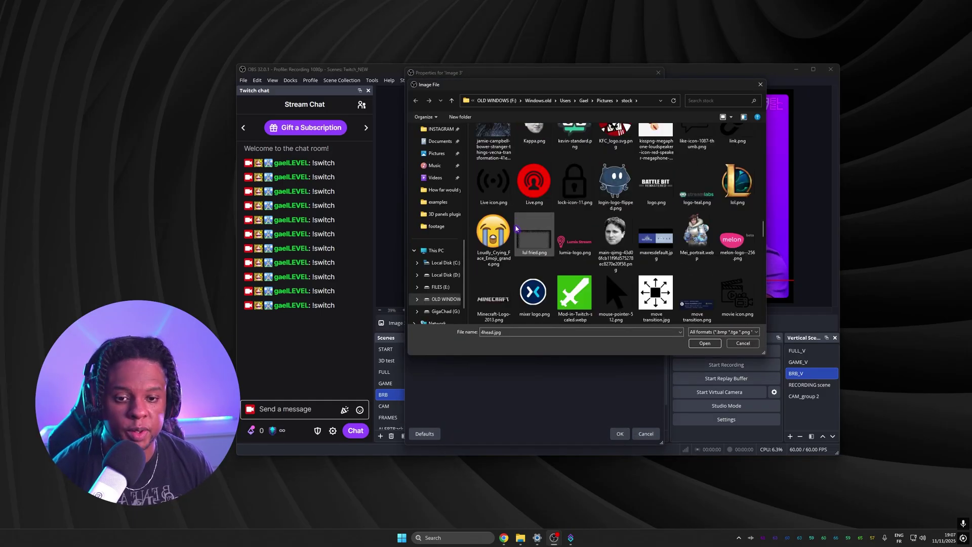
{"action": "scroll", "coordinate": [517, 229], "scroll_direction": "down", "scroll_amount": 5}
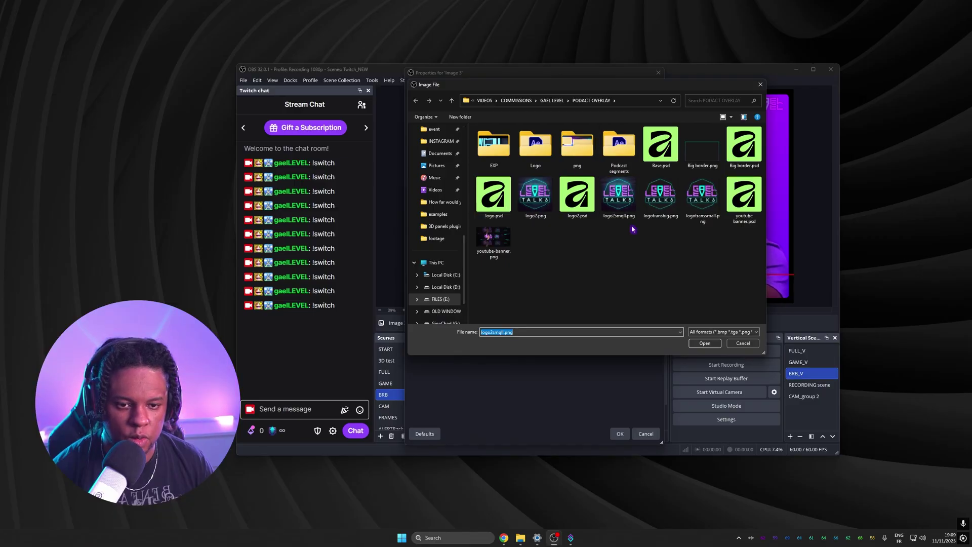
{"action": "double_click", "coordinate": [654, 203]}
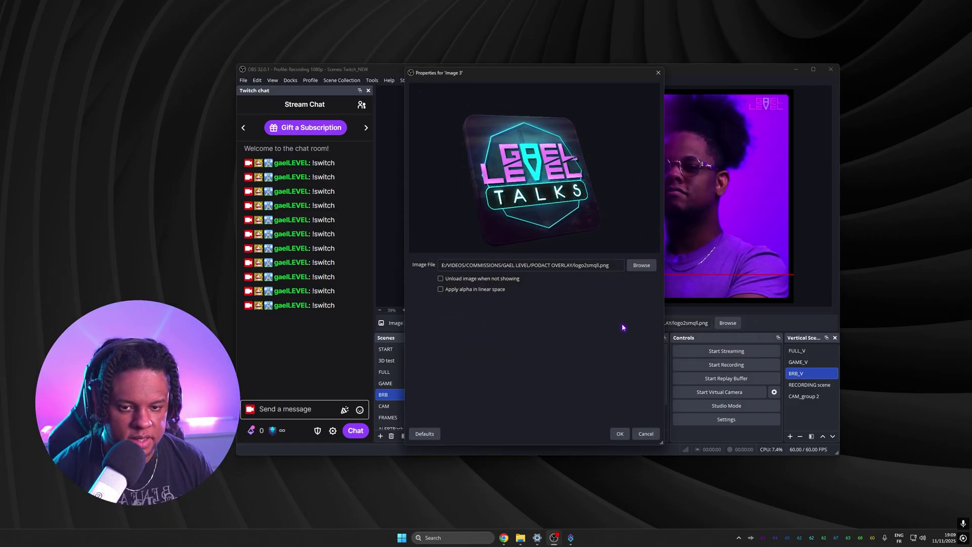
{"action": "left_click", "coordinate": [618, 431]}
{"action": "left_click_drag", "start_coordinate": [485, 269], "coordinate": [488, 231]}
{"action": "left_click_drag", "start_coordinate": [531, 200], "coordinate": [488, 244]}
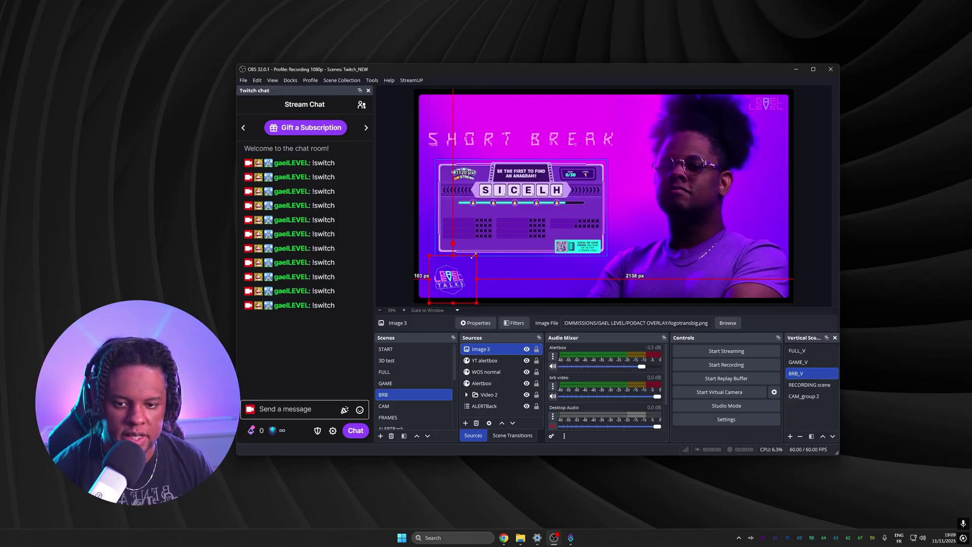
{"action": "left_click", "coordinate": [397, 245]}
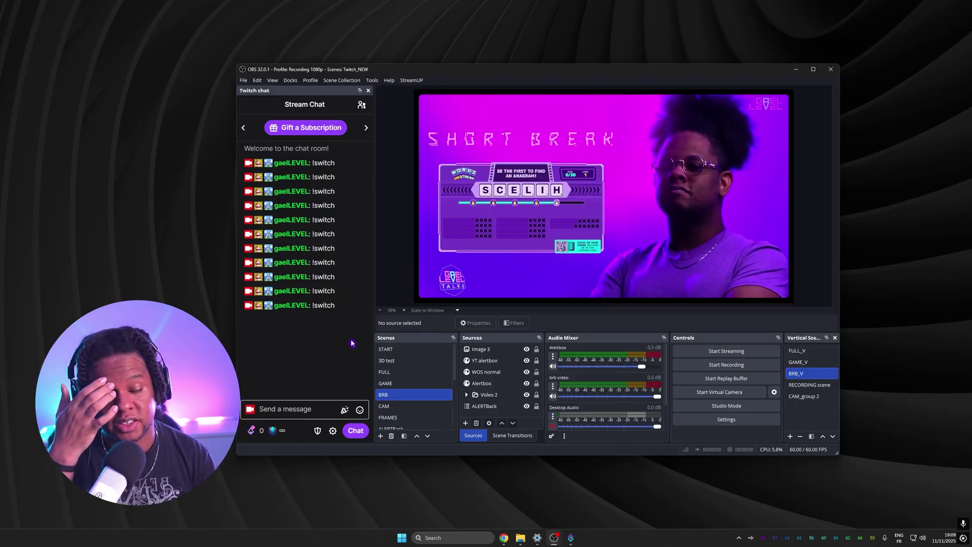
Try the 3D面板 filter on the WOS normal source, turn the filter off and close the filters.
{"action": "left_click", "coordinate": [481, 376]}
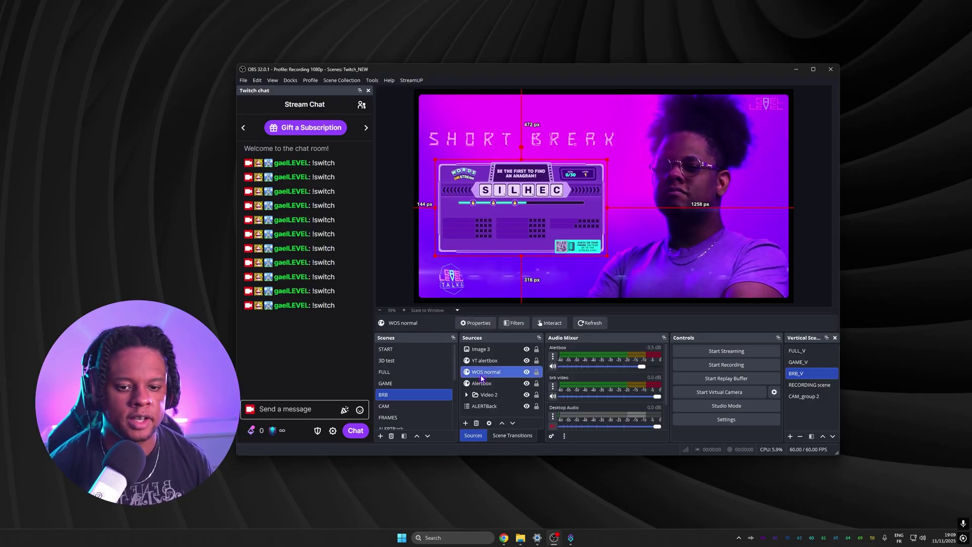
{"action": "left_click", "coordinate": [514, 323]}
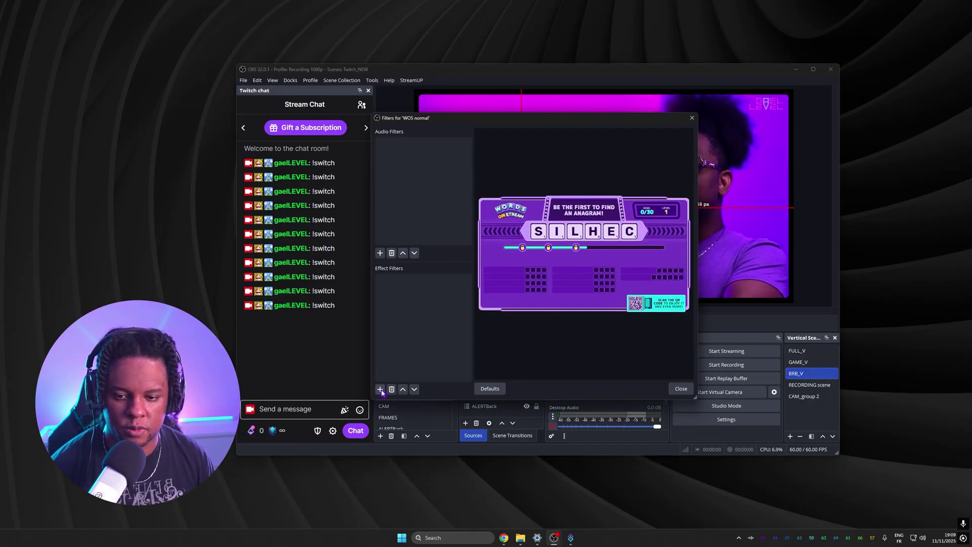
{"action": "left_click", "coordinate": [380, 389]}
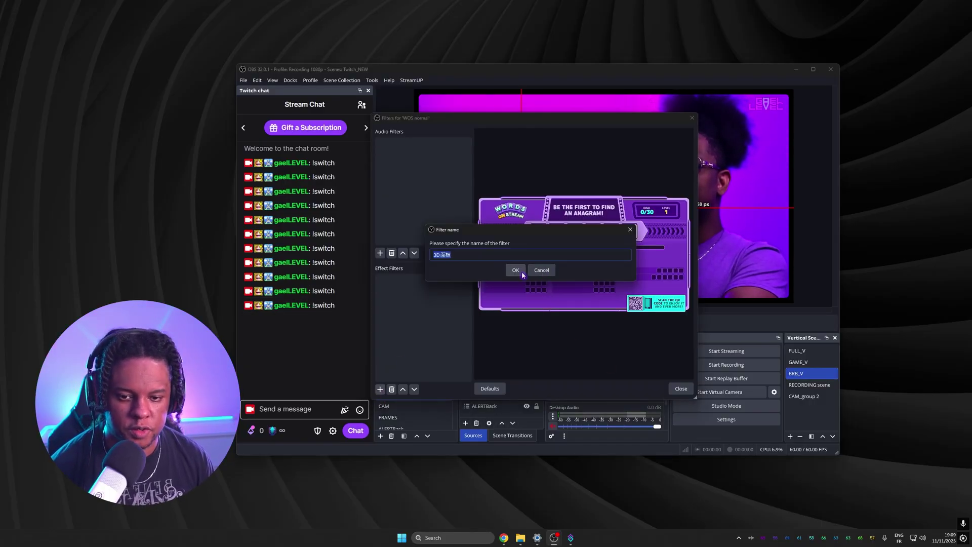
{"action": "left_click", "coordinate": [519, 272]}
{"action": "left_click", "coordinate": [681, 389]}
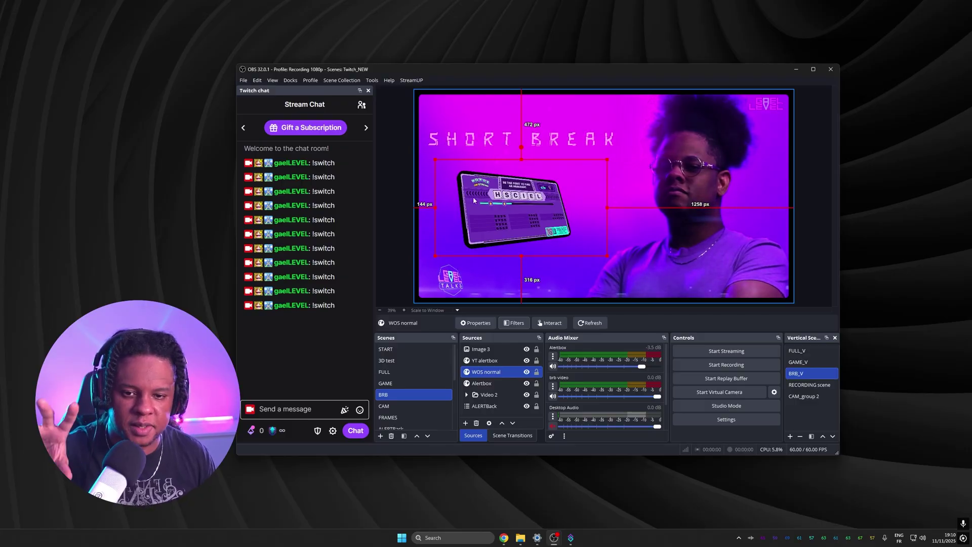
{"action": "left_click", "coordinate": [503, 327]}
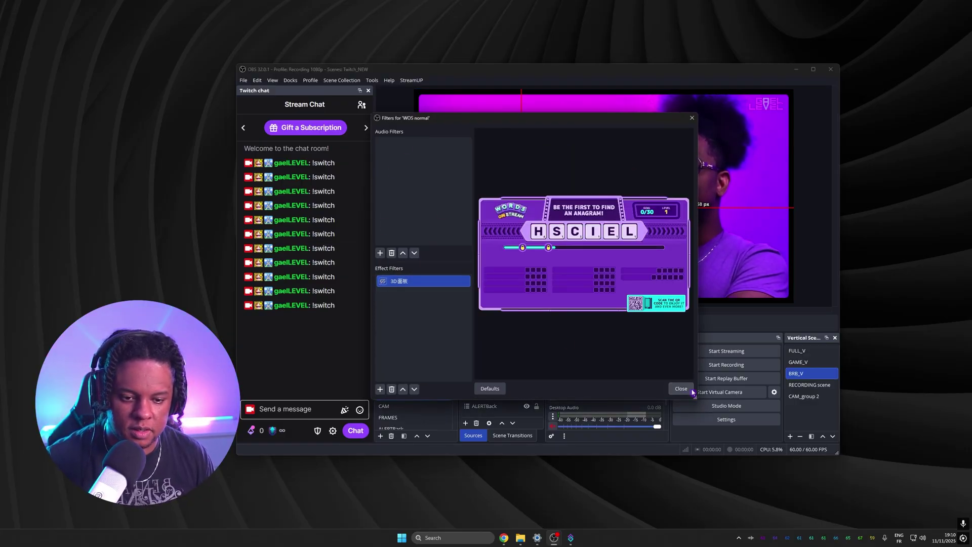
{"action": "left_click", "coordinate": [681, 388]}
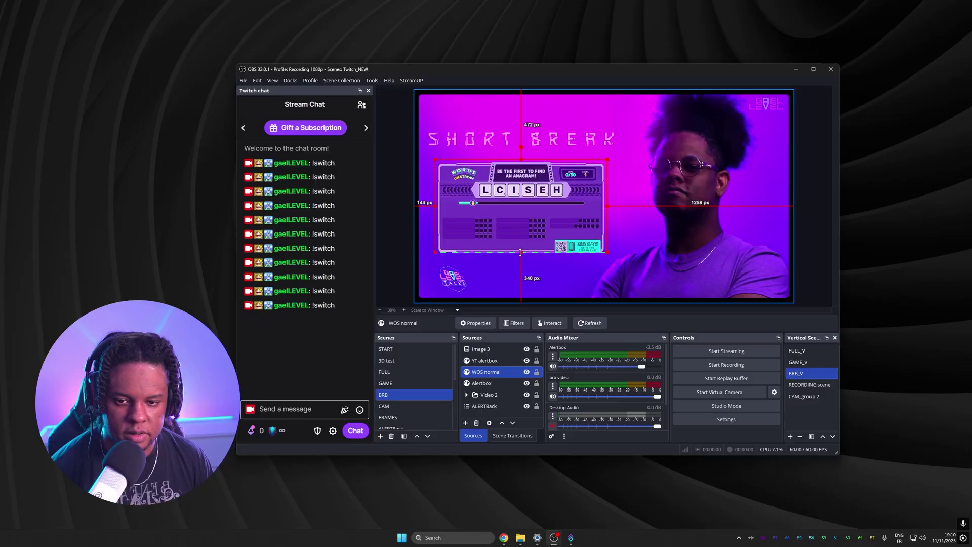
Crop all four edges of the WOS normal source inward to trim off its outer frame.
{"action": "left_click_drag", "start_coordinate": [520, 253], "coordinate": [521, 250]}
{"action": "left_click_drag", "start_coordinate": [607, 206], "coordinate": [603, 205]}
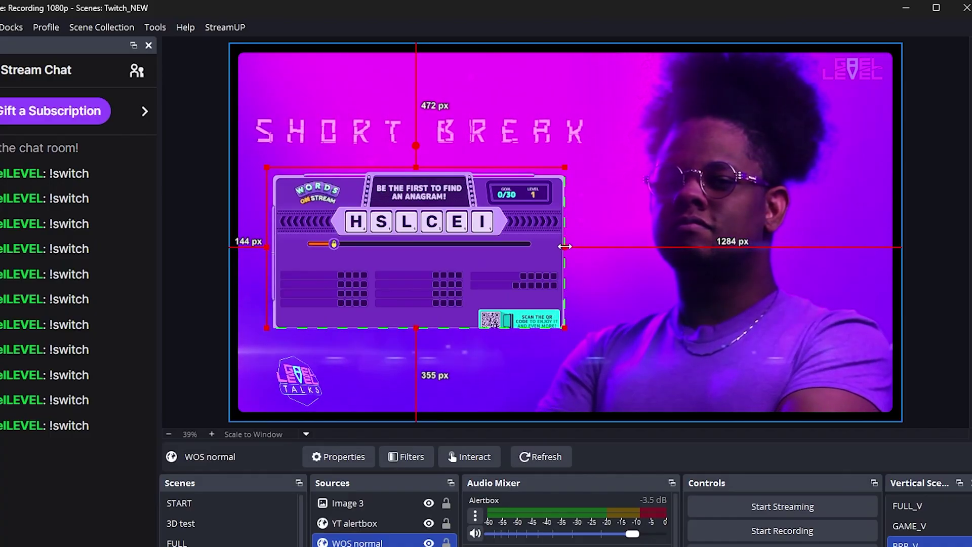
{"action": "left_click_drag", "start_coordinate": [564, 246], "coordinate": [563, 246]}
{"action": "left_click_drag", "start_coordinate": [416, 168], "coordinate": [411, 178]}
{"action": "left_click_drag", "start_coordinate": [267, 252], "coordinate": [274, 253]}
Group the cropped WOS normal source as wosss and add the 3D面板 filter to the group, keeping the canvas in view.
{"action": "right_click", "coordinate": [347, 248]}
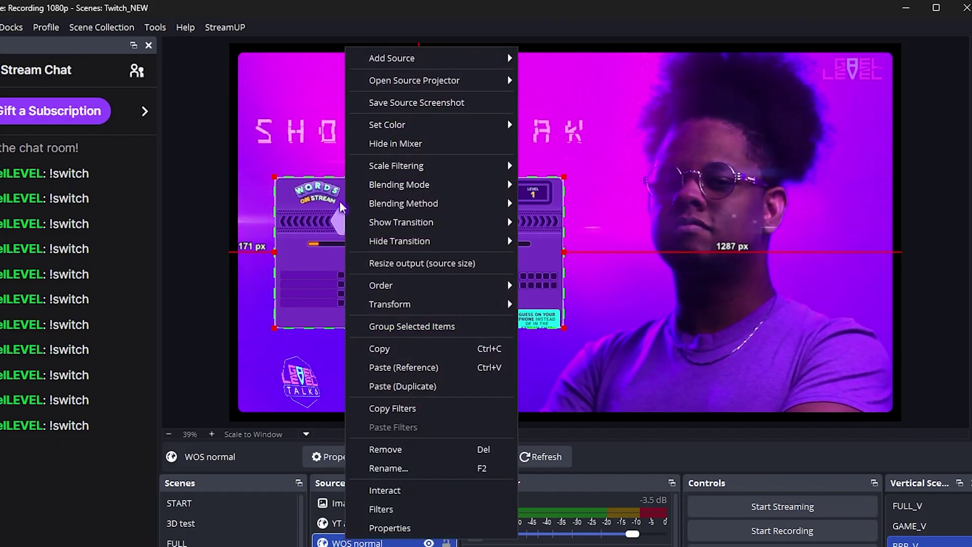
{"action": "left_click", "coordinate": [434, 327]}
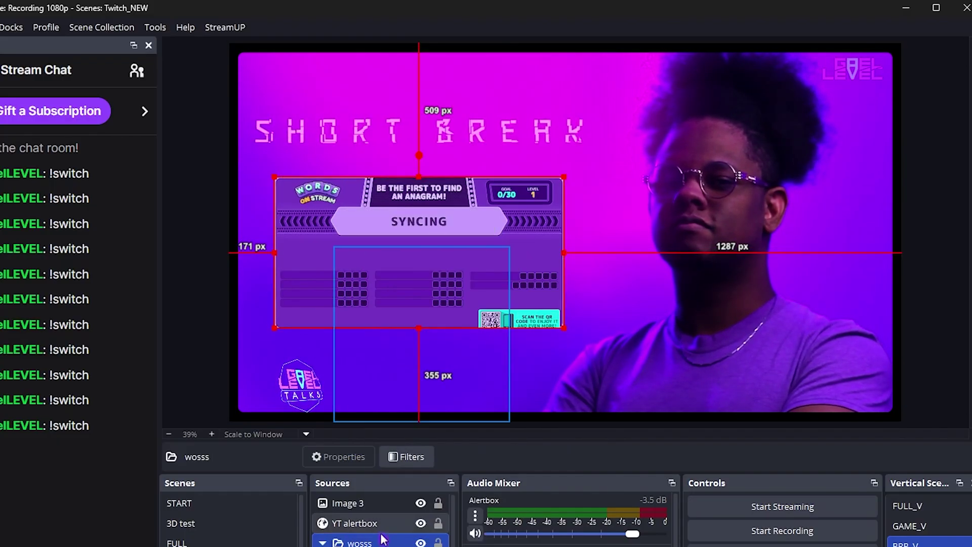
{"action": "left_click", "coordinate": [403, 459]}
{"action": "left_click", "coordinate": [172, 544]}
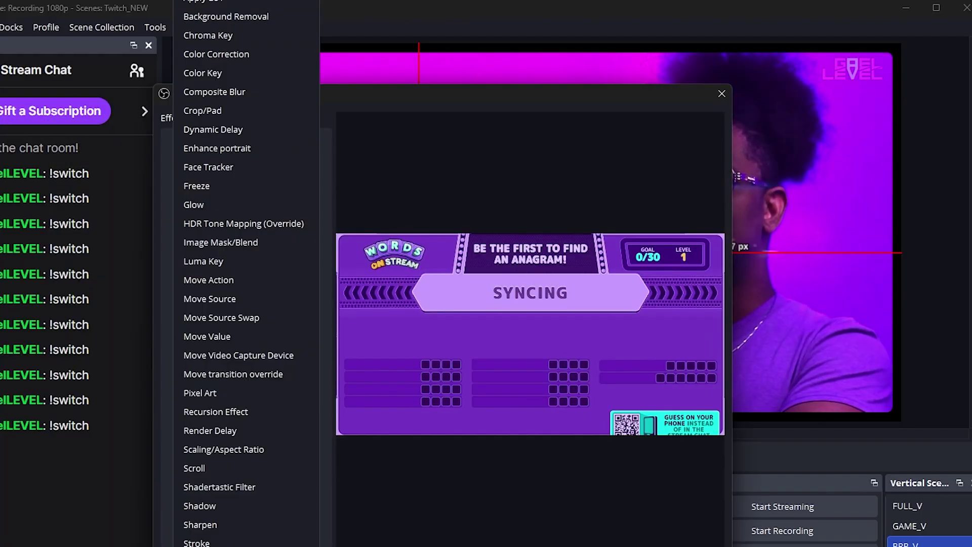
{"action": "left_click", "coordinate": [203, 1]}
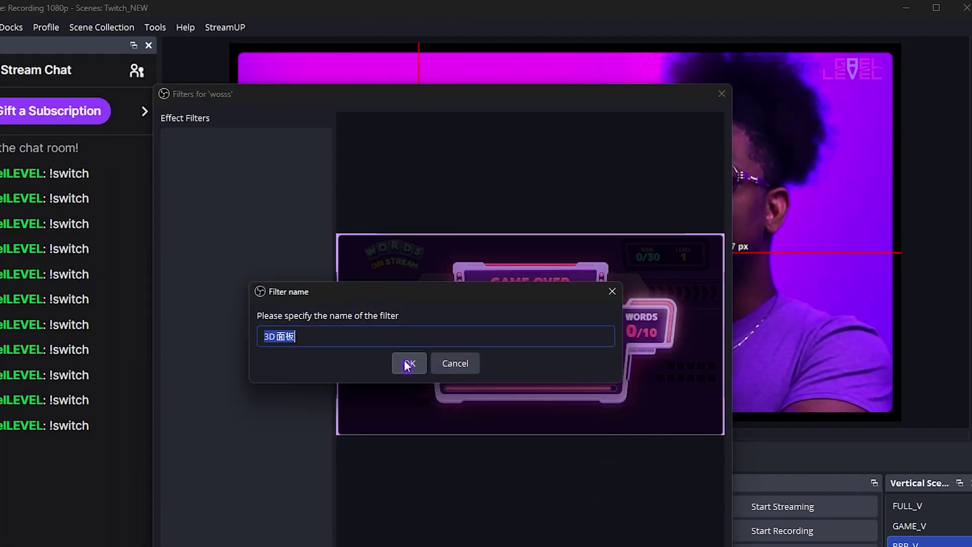
{"action": "left_click", "coordinate": [408, 363]}
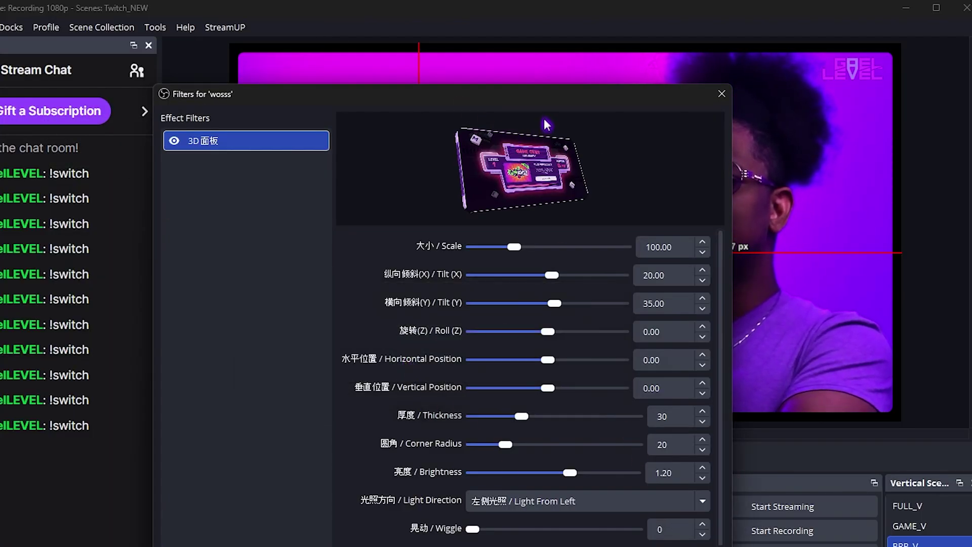
{"action": "left_click_drag", "start_coordinate": [544, 103], "coordinate": [0, 55]}
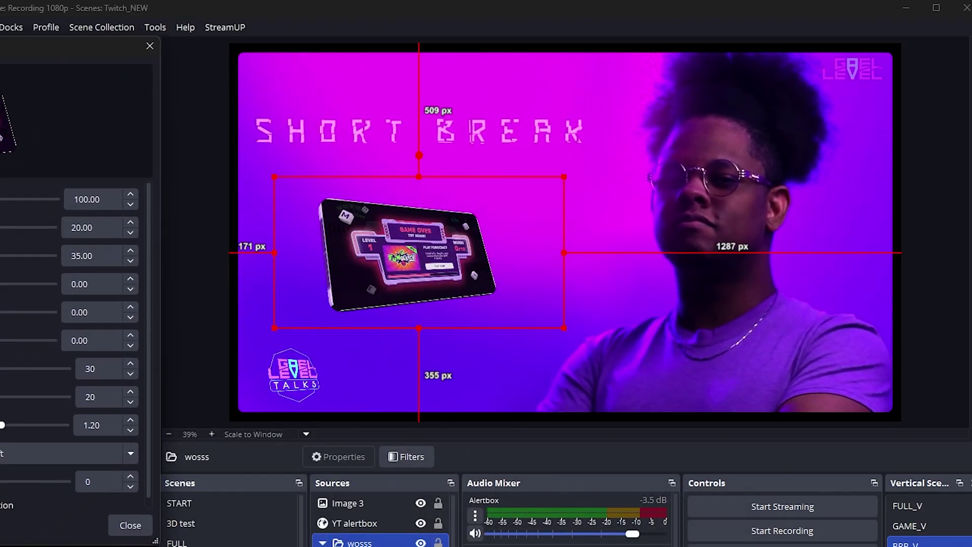
Set the wosss panel's Thickness to 50 and its Corner Radius to 50.
{"action": "left_click_drag", "start_coordinate": [0, 369], "coordinate": [0, 386]}
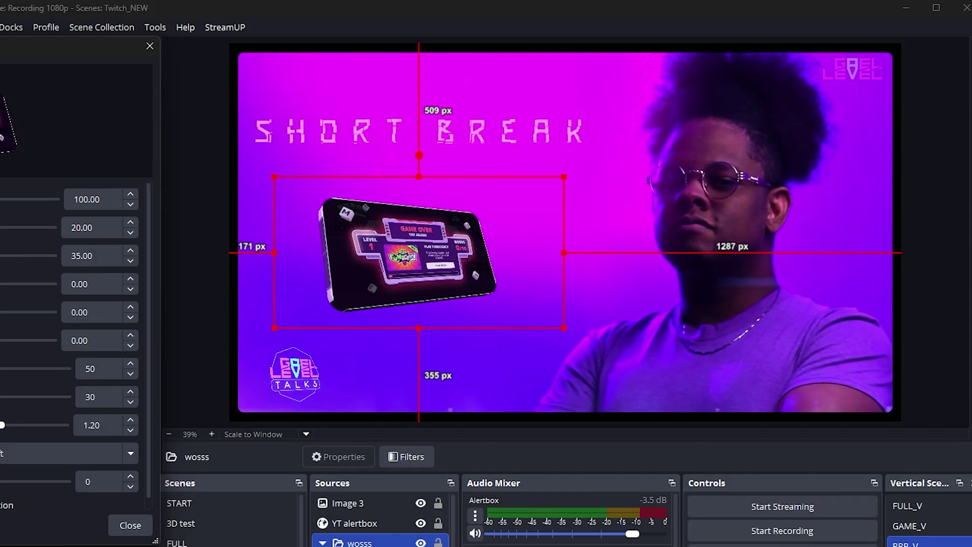
{"action": "left_click_drag", "start_coordinate": [0, 396], "coordinate": [0, 397]}
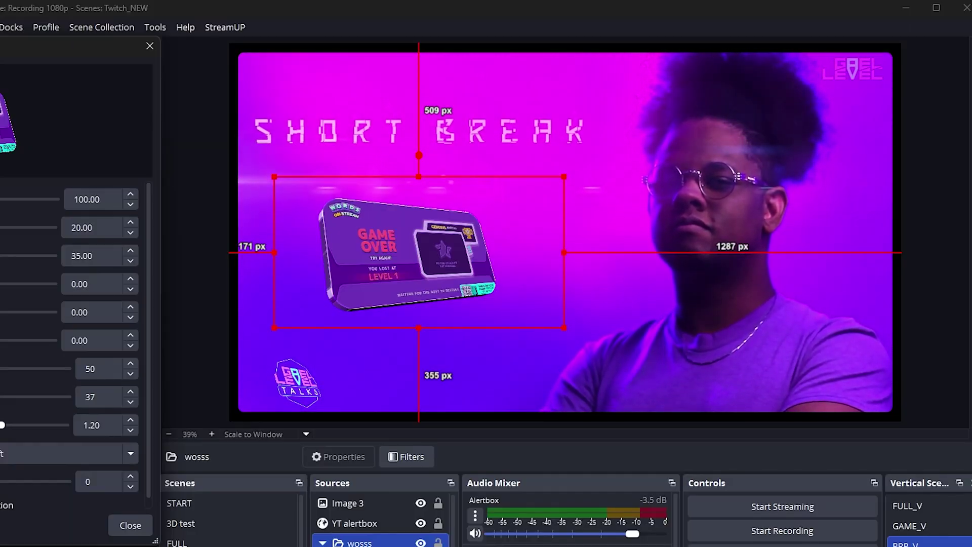
{"action": "key", "text": "Down"}
{"action": "key", "text": "Down"}
{"action": "key", "text": "Down"}
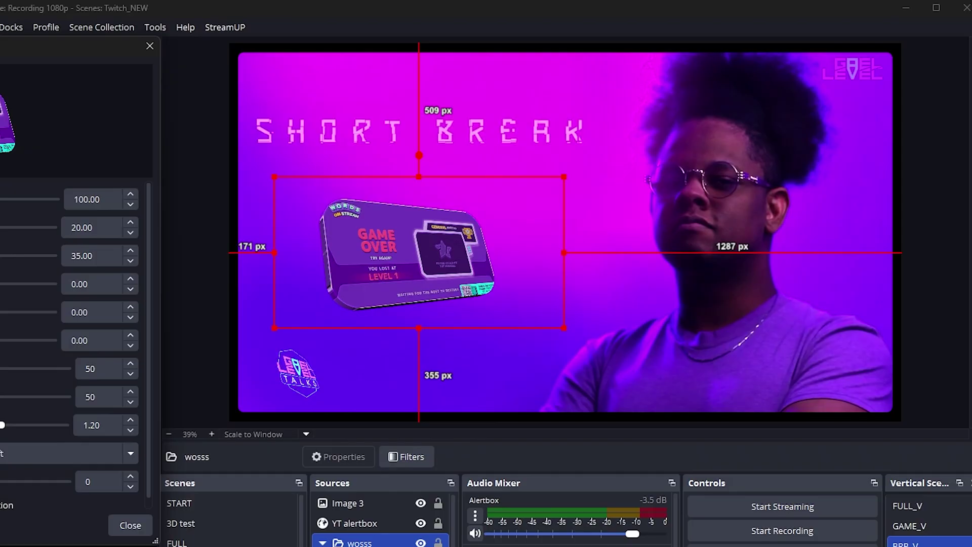
Set the wosss panel's Corner Radius to 27, close the filters and deselect the group.
{"action": "left_click_drag", "start_coordinate": [0, 408], "coordinate": [0, 397]}
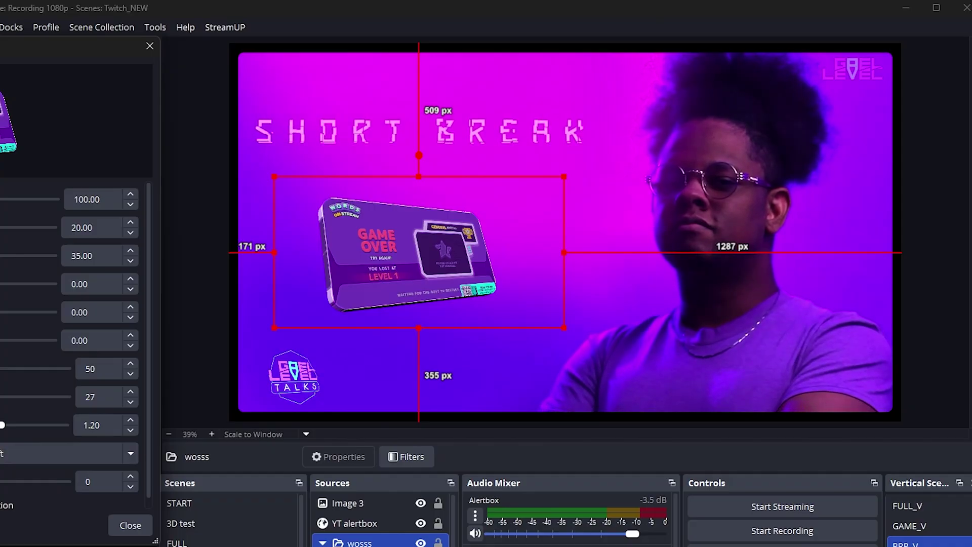
{"action": "left_click_drag", "start_coordinate": [76, 45], "coordinate": [138, 53]}
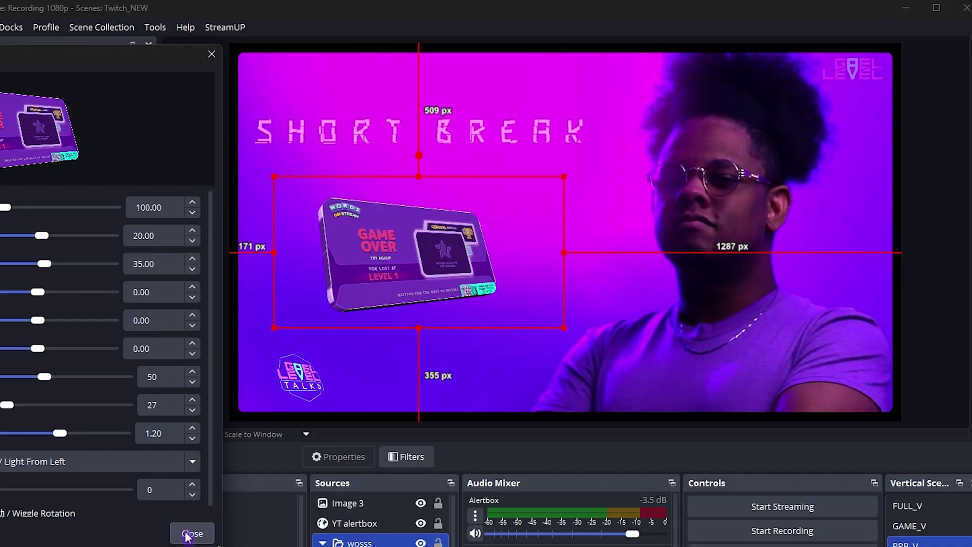
{"action": "left_click", "coordinate": [192, 534]}
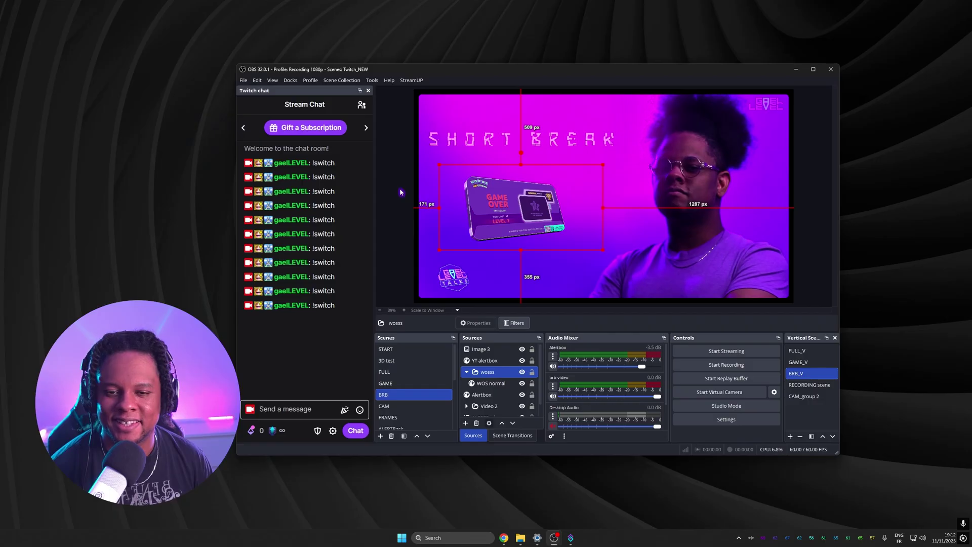
{"action": "left_click", "coordinate": [205, 220]}
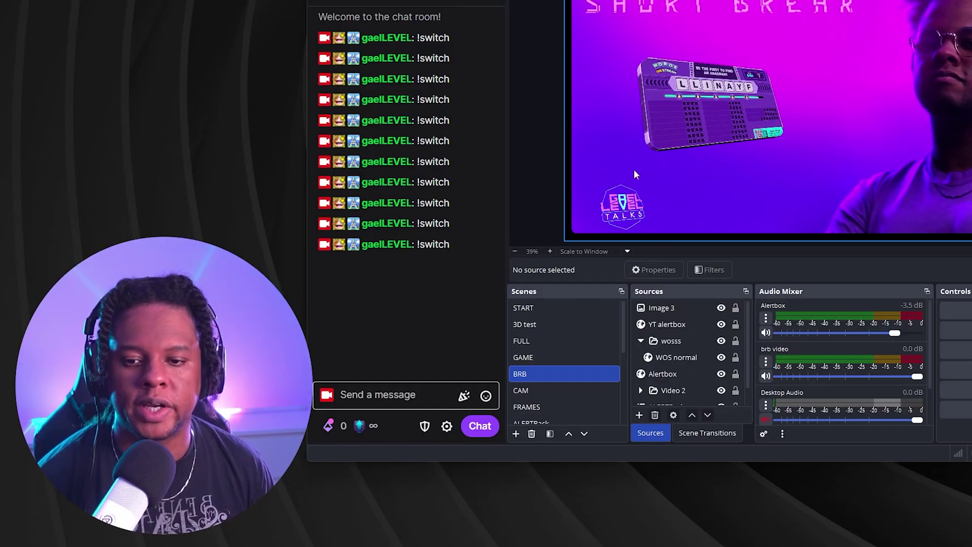
Switch to the 3D test scene and hide the sources already in it.
{"action": "left_click", "coordinate": [386, 360]}
{"action": "left_click", "coordinate": [526, 350]}
{"action": "left_click", "coordinate": [526, 349]}
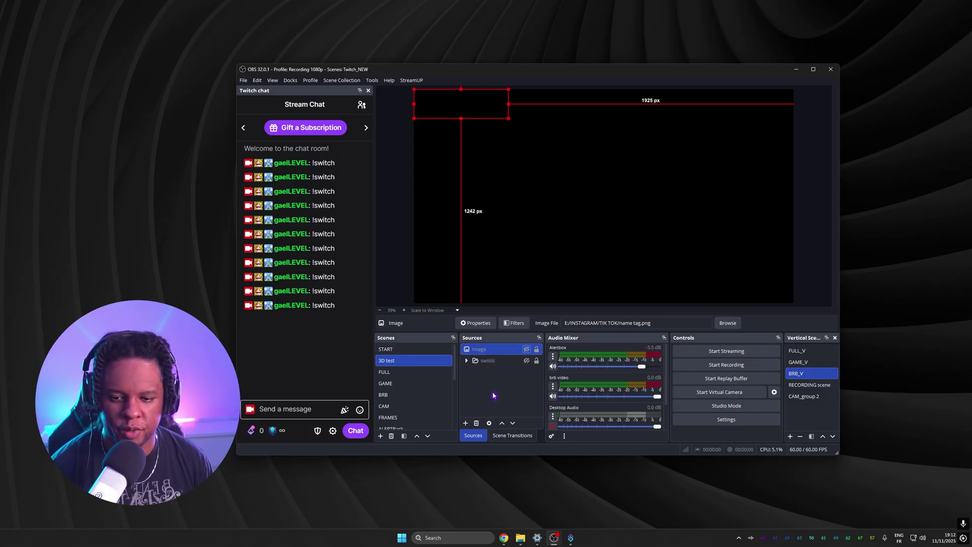
Add a new Color Source to the 3D test scene and change its dimensions to make it square.
{"action": "left_click", "coordinate": [493, 396]}
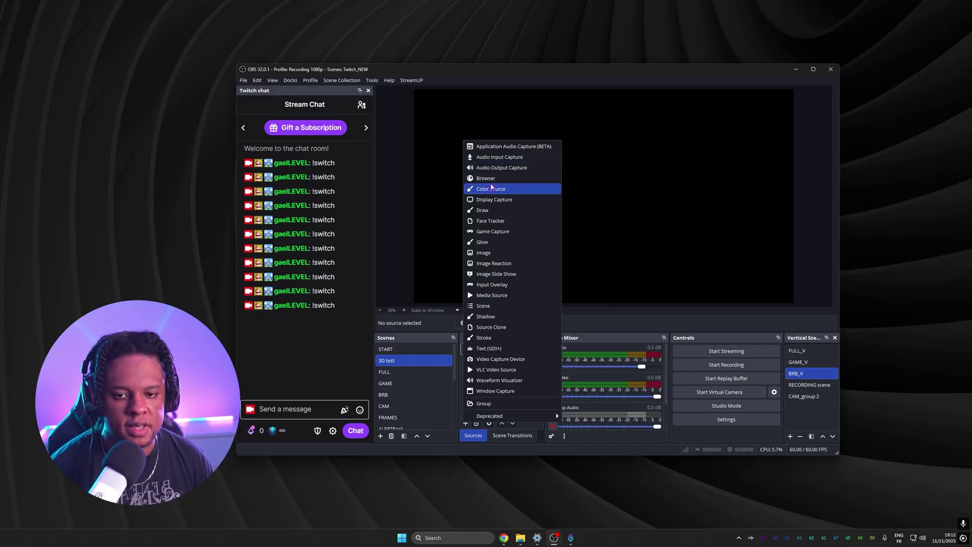
{"action": "left_click", "coordinate": [492, 188]}
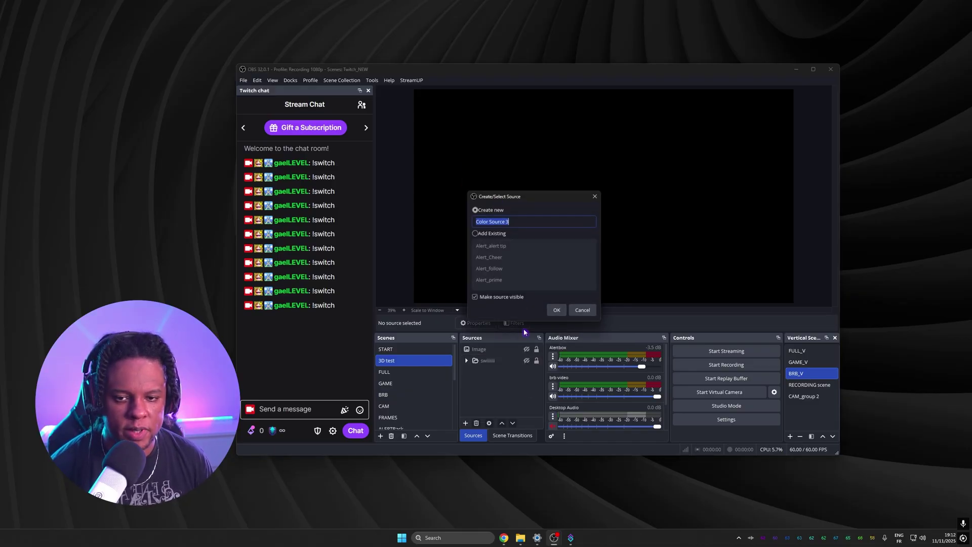
{"action": "left_click", "coordinate": [556, 311]}
{"action": "left_click", "coordinate": [603, 344]}
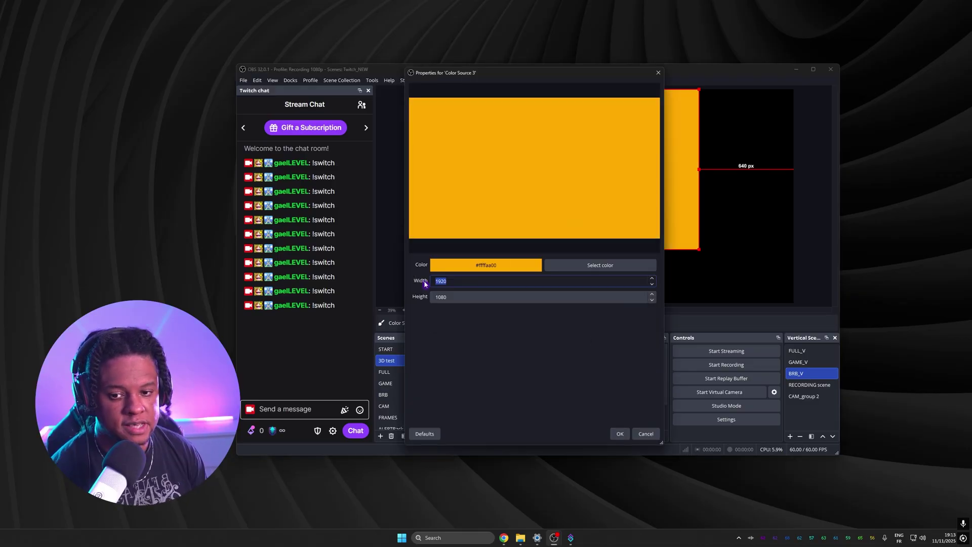
{"action": "left_click", "coordinate": [620, 433]}
Try the 3D面板 filter on the color source with Corner Radius 100, a greater Thickness and different tilt.
{"action": "left_click", "coordinate": [513, 322]}
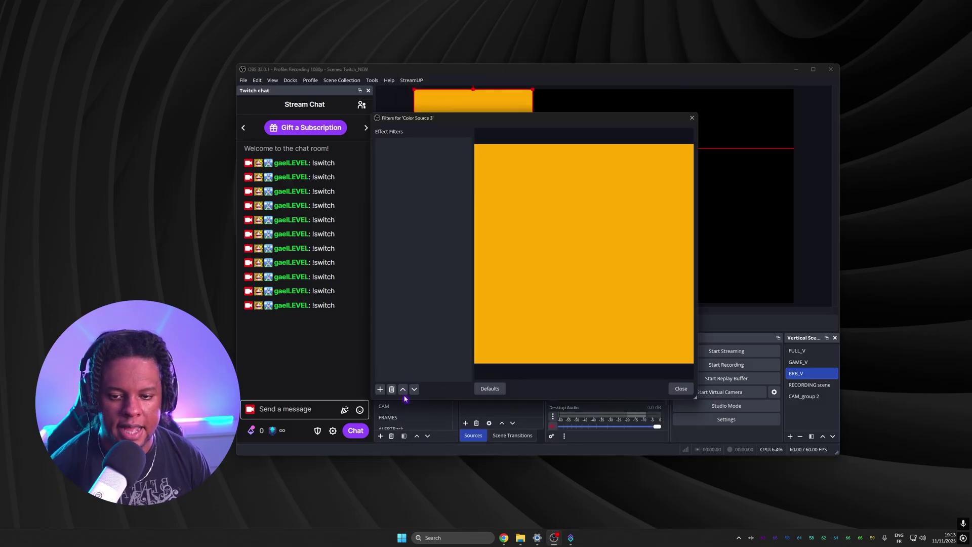
{"action": "left_click", "coordinate": [380, 389]}
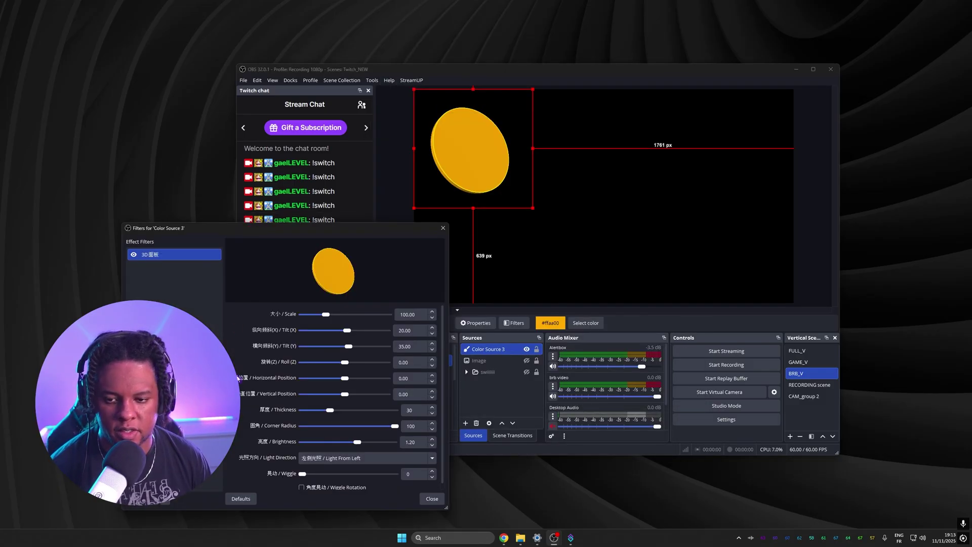
{"action": "left_click_drag", "start_coordinate": [324, 412], "coordinate": [368, 410]}
{"action": "left_click_drag", "start_coordinate": [347, 330], "coordinate": [347, 358]}
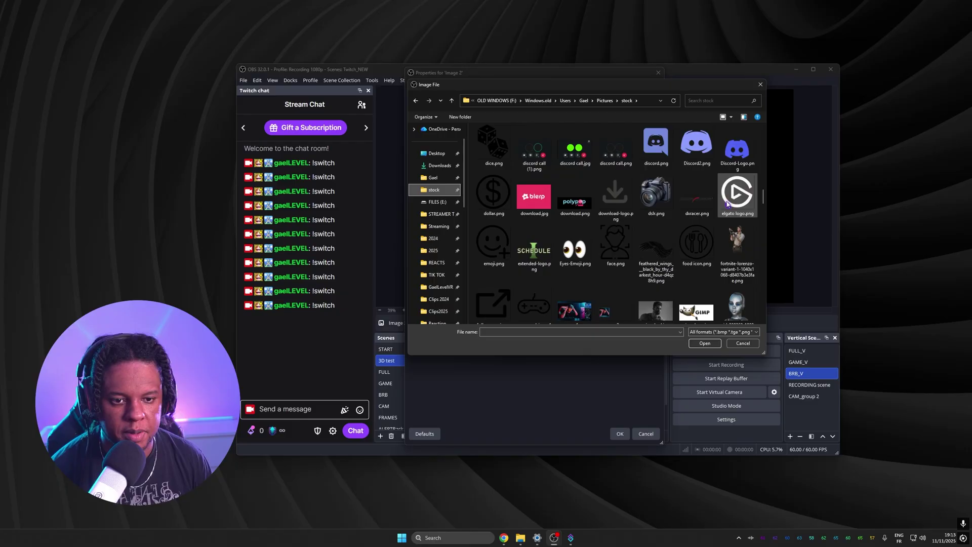
Add elgato logo.png as an image centred over the color source and recolor the square blue.
{"action": "left_click", "coordinate": [705, 343]}
{"action": "key", "text": "Return"}
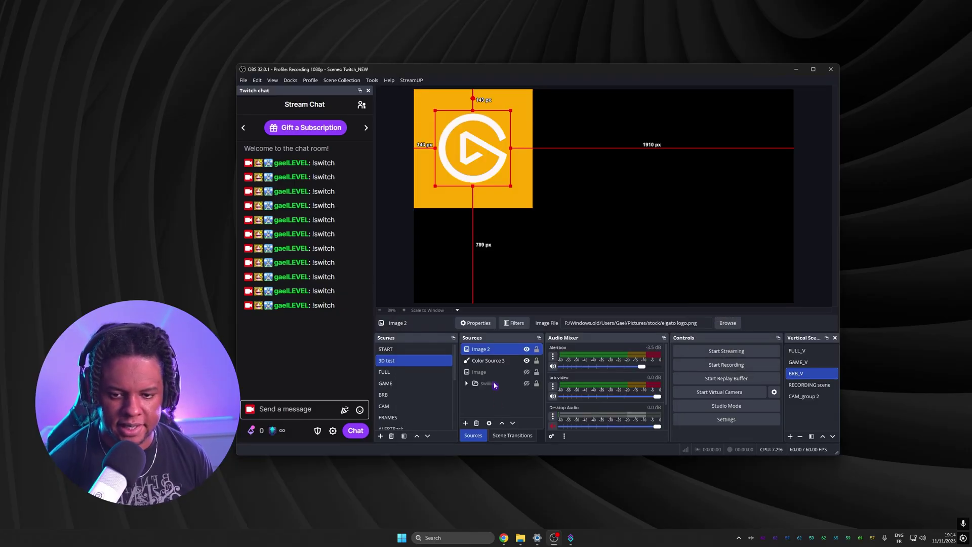
{"action": "left_click", "coordinate": [500, 363]}
{"action": "left_click", "coordinate": [585, 324]}
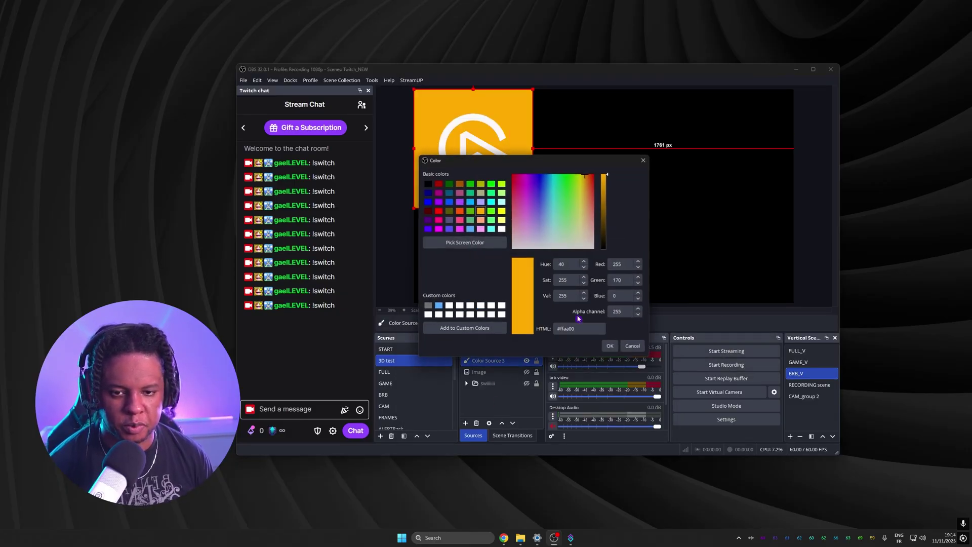
{"action": "left_click", "coordinate": [455, 207]}
{"action": "key", "text": "Return"}
Group the logo image and color source as dfthdsrthrthrfth and give the group a 3D面板 filter with Corner Radius 100.
{"action": "left_click", "coordinate": [488, 352]}
{"action": "left_click", "coordinate": [485, 360], "text": "ctrl"}
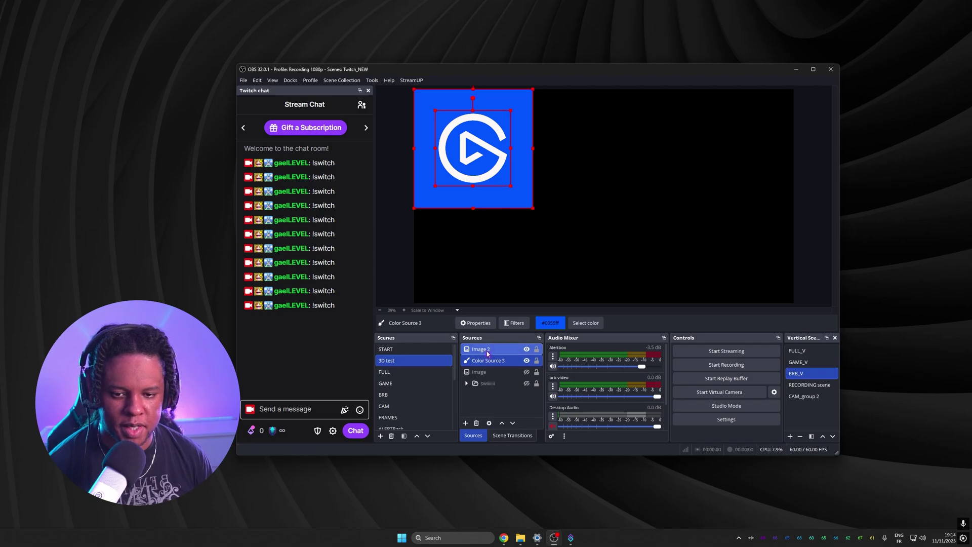
{"action": "type", "text": "dfthdsrthrthrfth"}
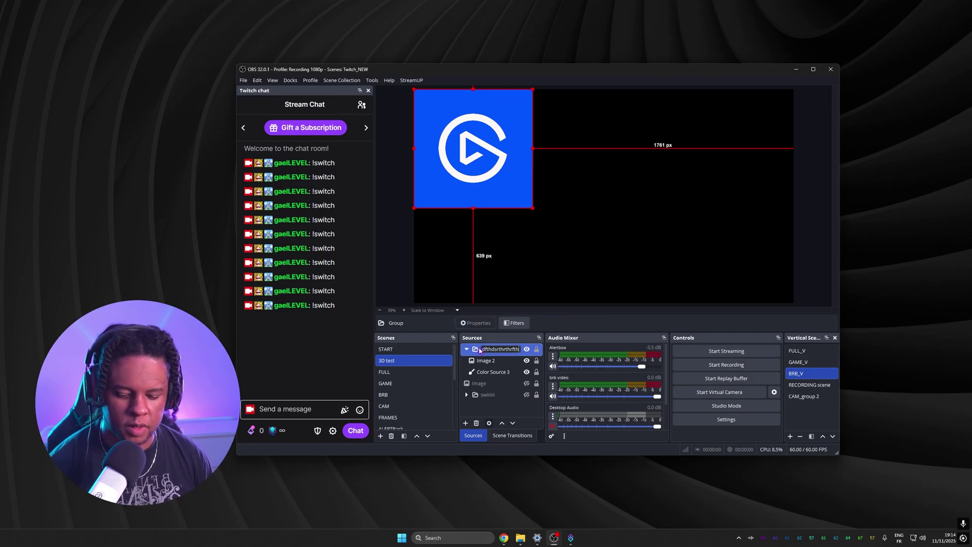
{"action": "key", "text": "Return"}
{"action": "left_click", "coordinate": [514, 322]}
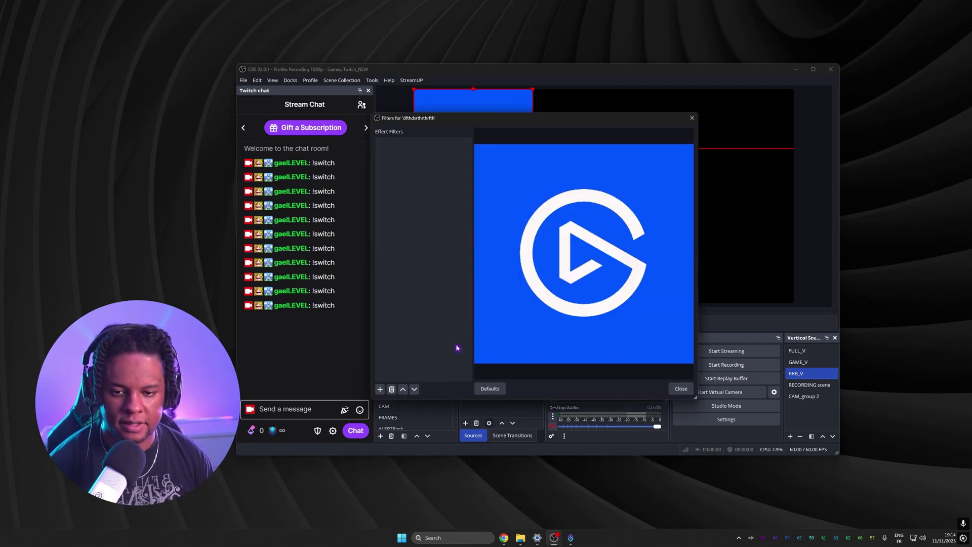
{"action": "left_click", "coordinate": [381, 389]}
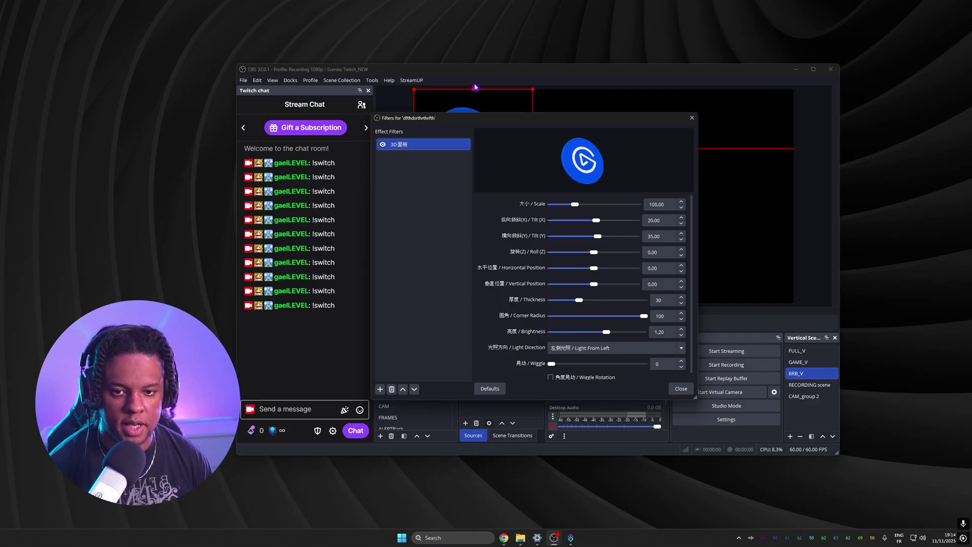
Set the logo panel's Scale to 81.90, Tilt (X) to 8.10, Tilt (Y) to -321.30, Thickness to 85 and Brightness to 1.33.
{"action": "left_click_drag", "start_coordinate": [479, 121], "coordinate": [408, 255]}
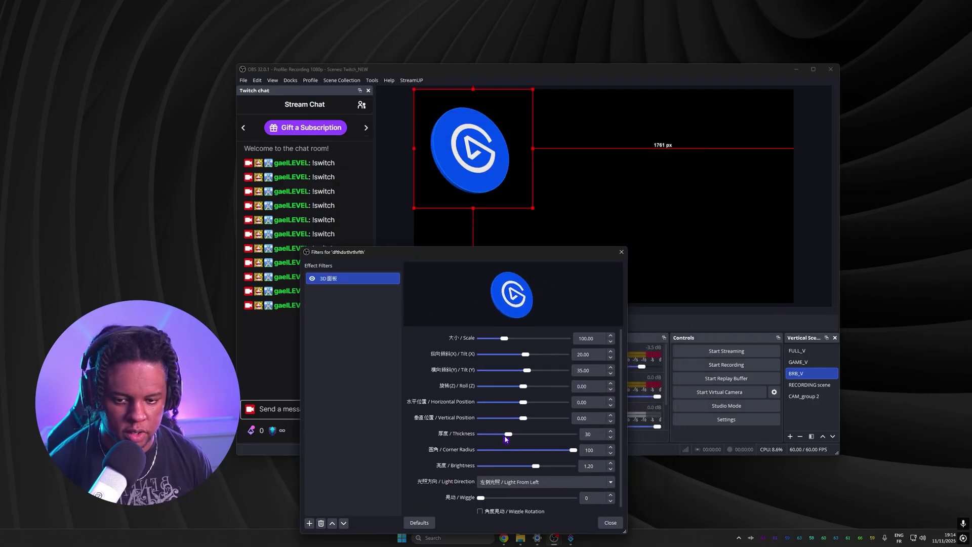
{"action": "left_click_drag", "start_coordinate": [512, 438], "coordinate": [545, 440]}
{"action": "left_click_drag", "start_coordinate": [526, 355], "coordinate": [516, 375]}
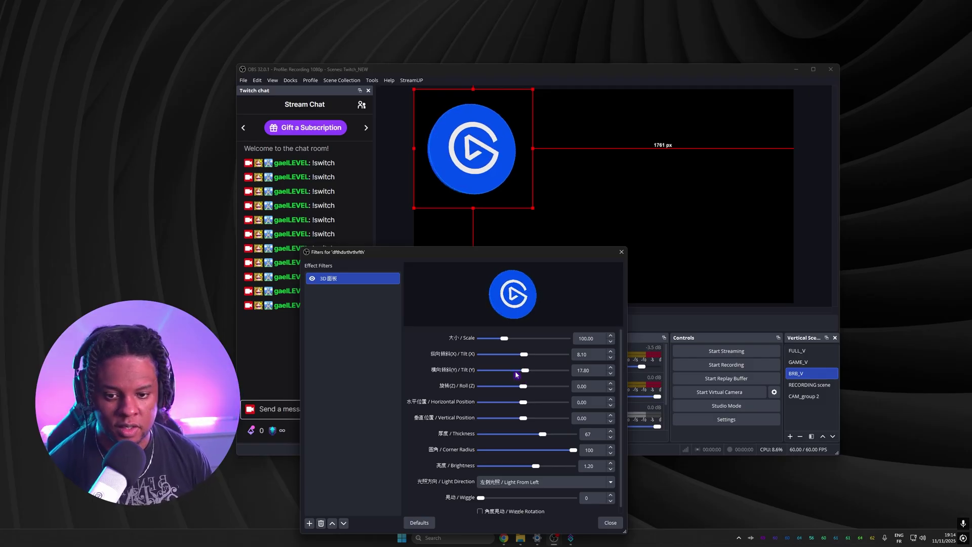
{"action": "left_click_drag", "start_coordinate": [505, 341], "coordinate": [498, 338]}
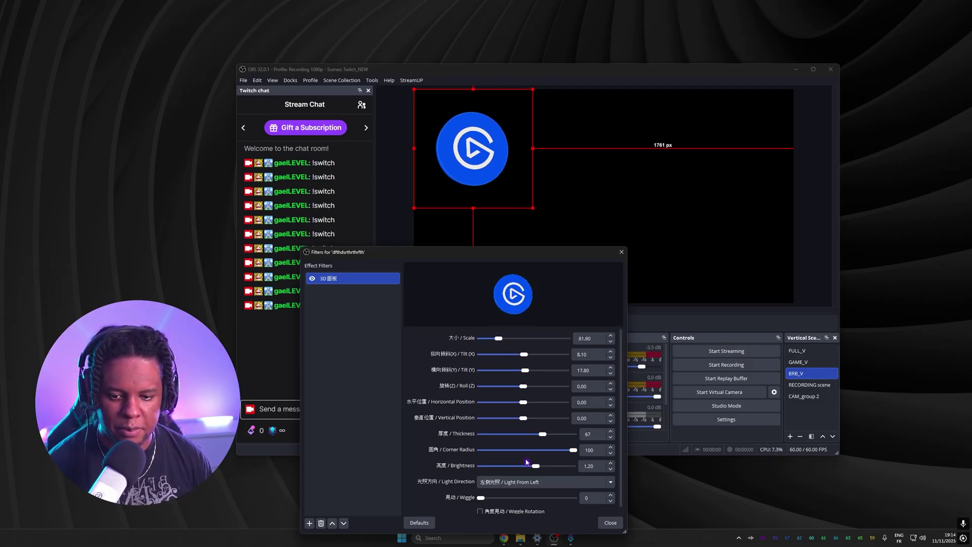
{"action": "left_click_drag", "start_coordinate": [533, 469], "coordinate": [529, 469]}
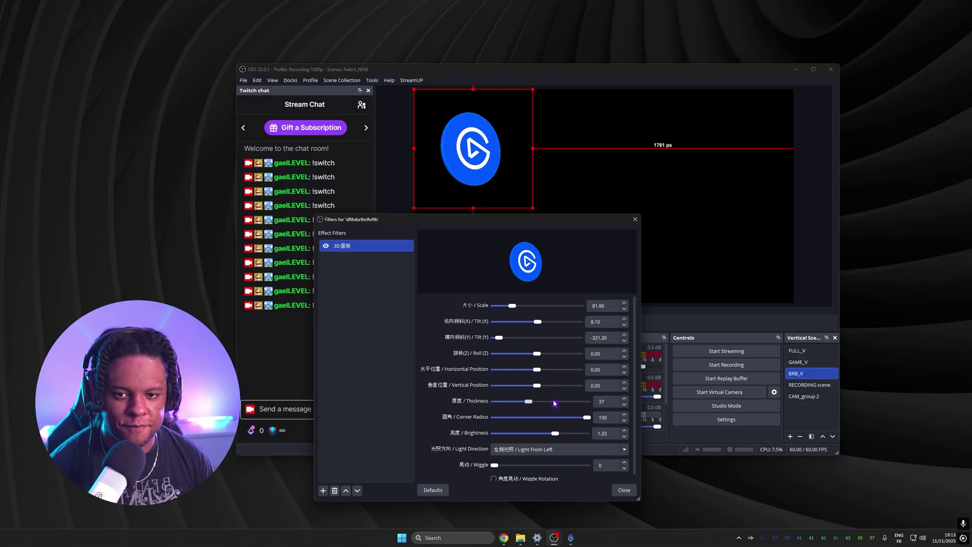
{"action": "left_click_drag", "start_coordinate": [568, 403], "coordinate": [574, 407]}
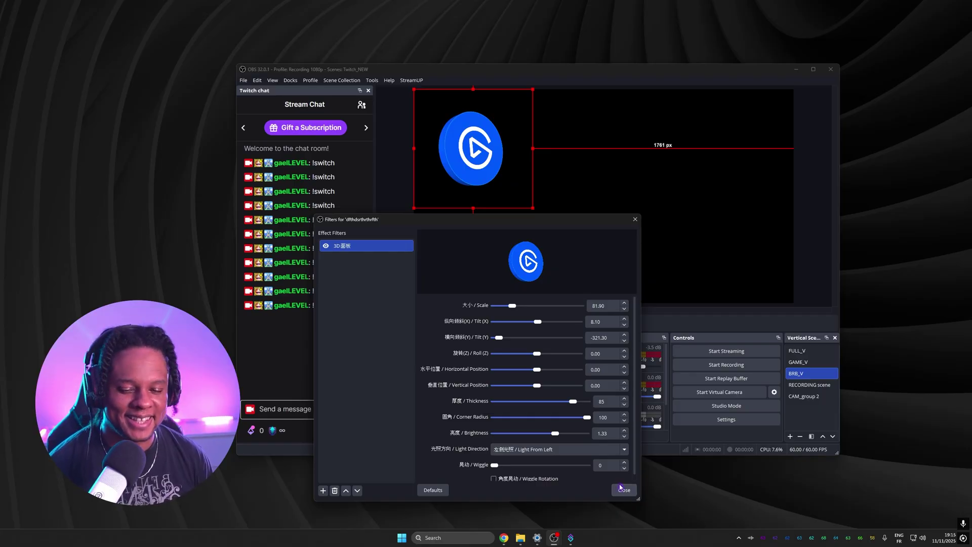
Look through the effect filters available for the logo group, without adding one, and close its filters.
{"action": "left_click_drag", "start_coordinate": [380, 219], "coordinate": [610, 162]}
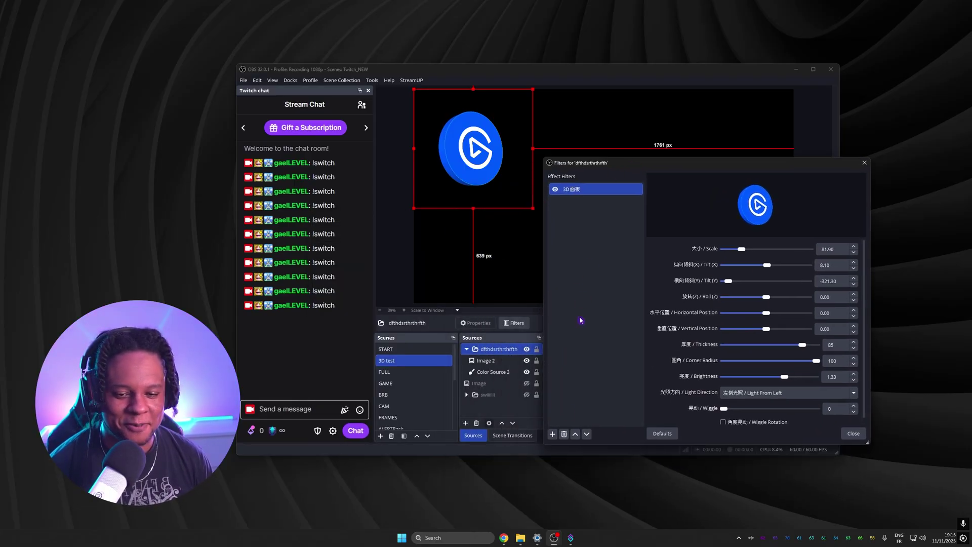
{"action": "left_click", "coordinate": [553, 435]}
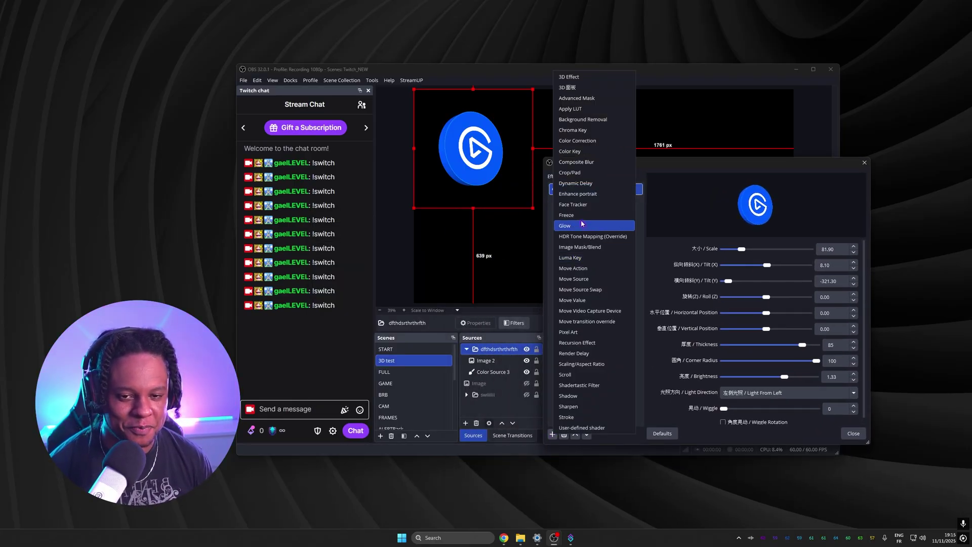
{"action": "left_click", "coordinate": [854, 434]}
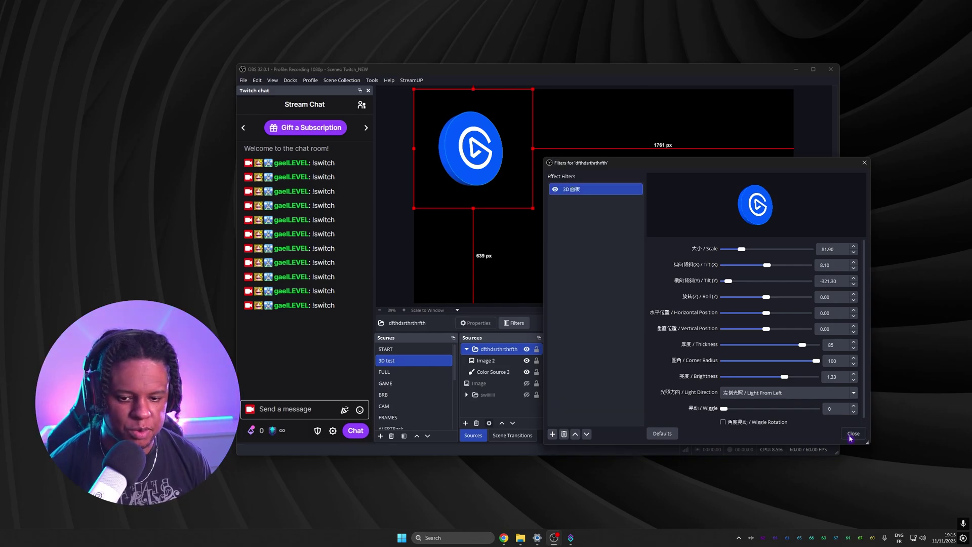
Add an Audio Move filter to Mic/Aux and target the dfthdsrthrthrfth group in the 3D test scene.
{"action": "scroll", "coordinate": [600, 373], "scroll_direction": "down", "scroll_amount": 1}
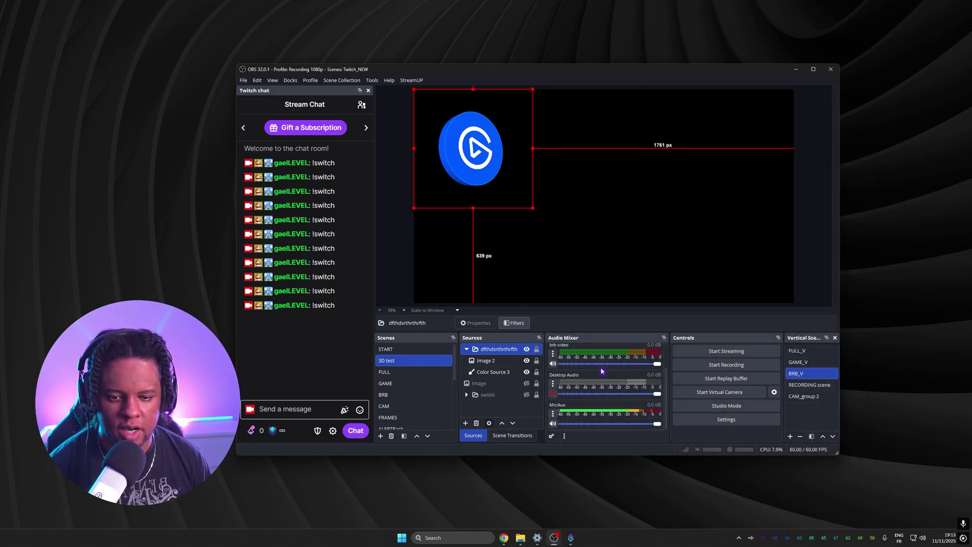
{"action": "left_click", "coordinate": [555, 415]}
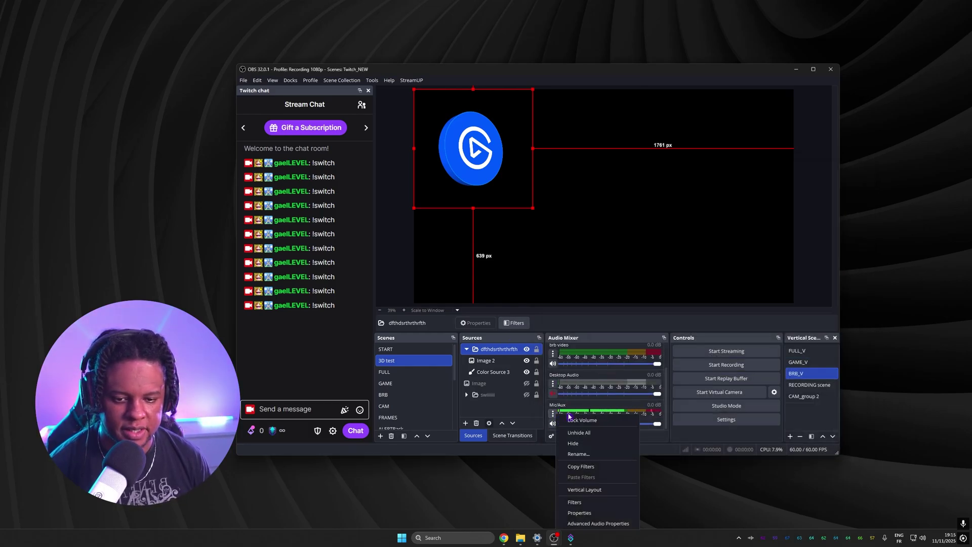
{"action": "left_click", "coordinate": [584, 502]}
{"action": "left_click", "coordinate": [380, 388]}
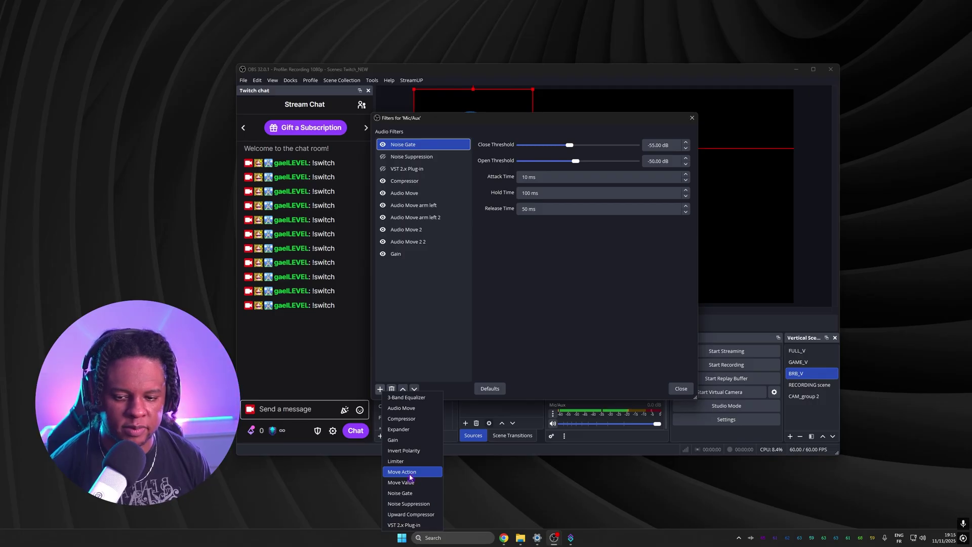
{"action": "left_click", "coordinate": [401, 408]}
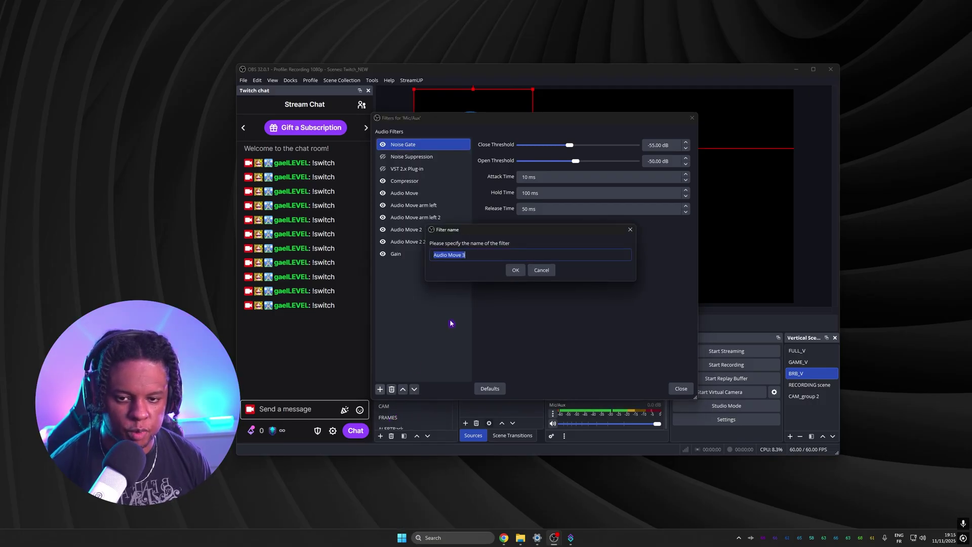
{"action": "left_click", "coordinate": [514, 270]}
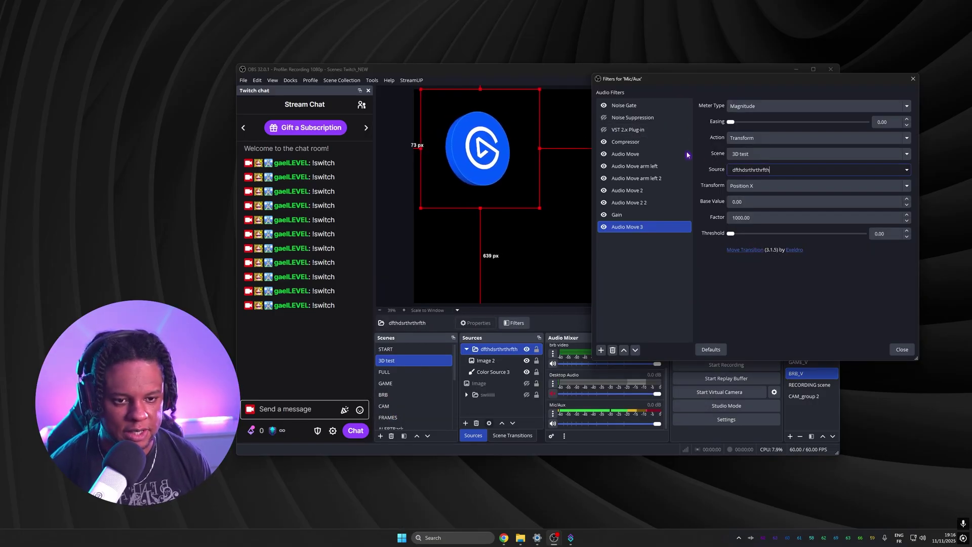
Make the Audio Move filter drive a Setting: the Thickness of the 3D面板 filter on the dfthdsrthrthrfth group.
{"action": "left_click", "coordinate": [906, 186]}
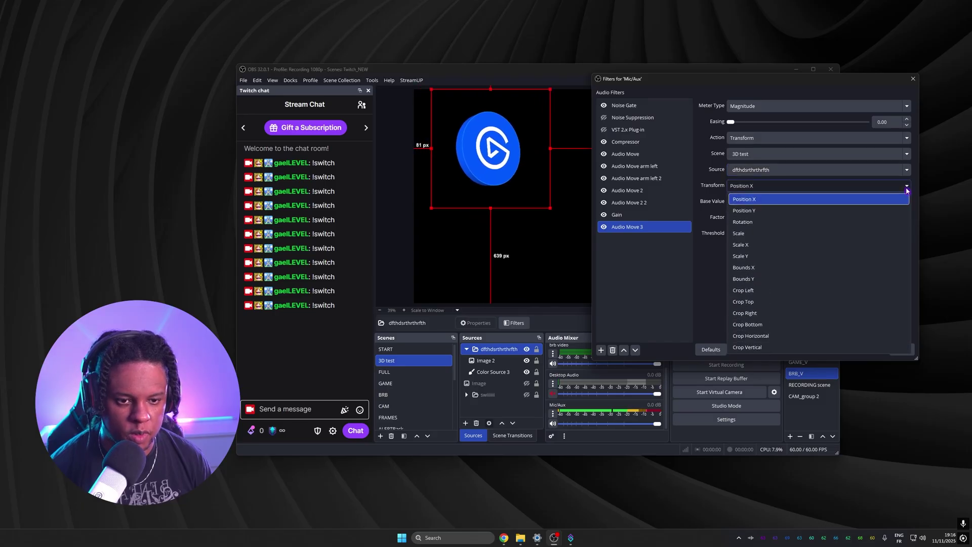
{"action": "left_click", "coordinate": [906, 137]}
{"action": "left_click", "coordinate": [788, 166]}
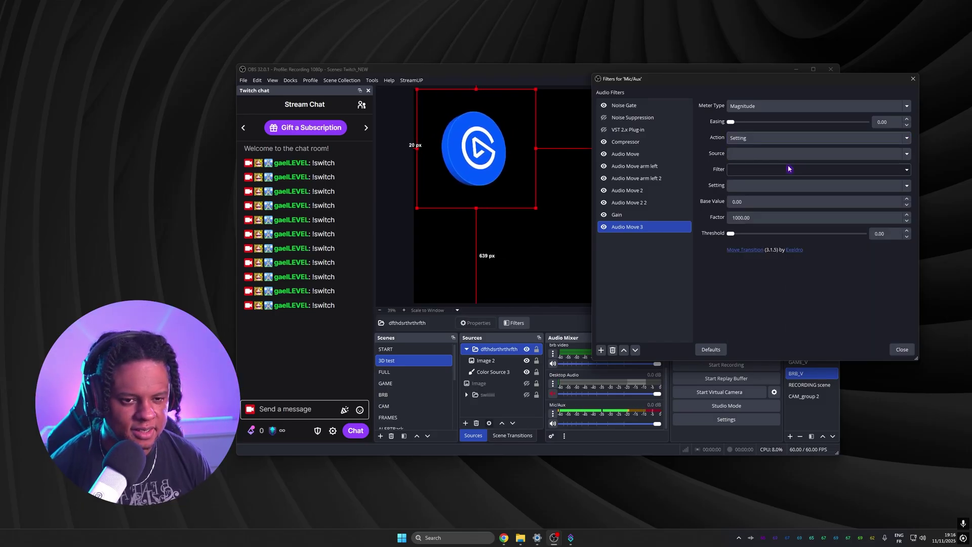
{"action": "left_click", "coordinate": [906, 169]}
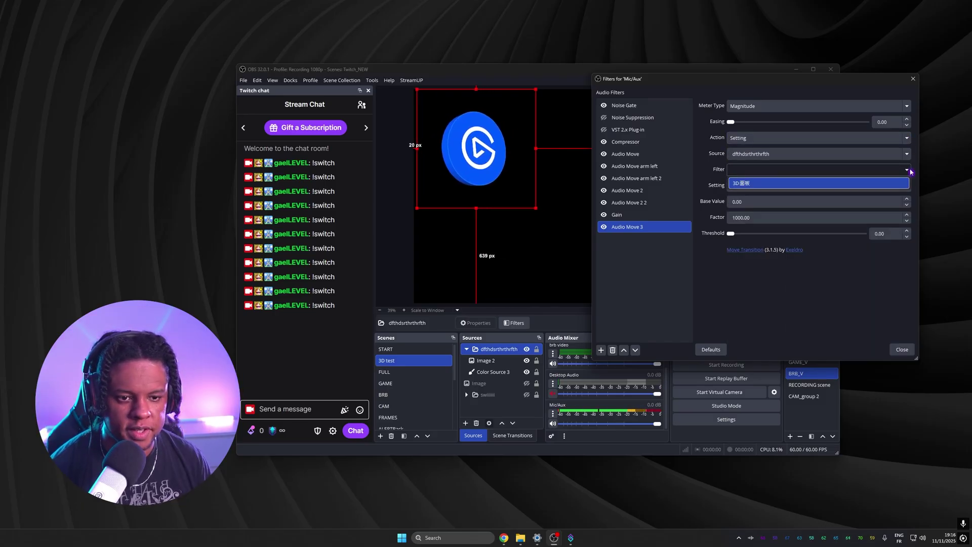
{"action": "left_click", "coordinate": [753, 184]}
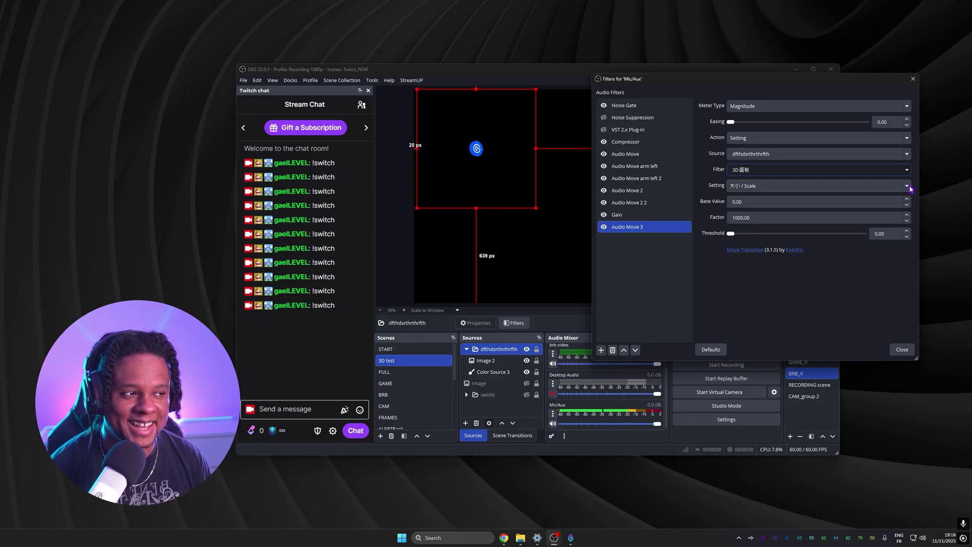
{"action": "left_click", "coordinate": [909, 186]}
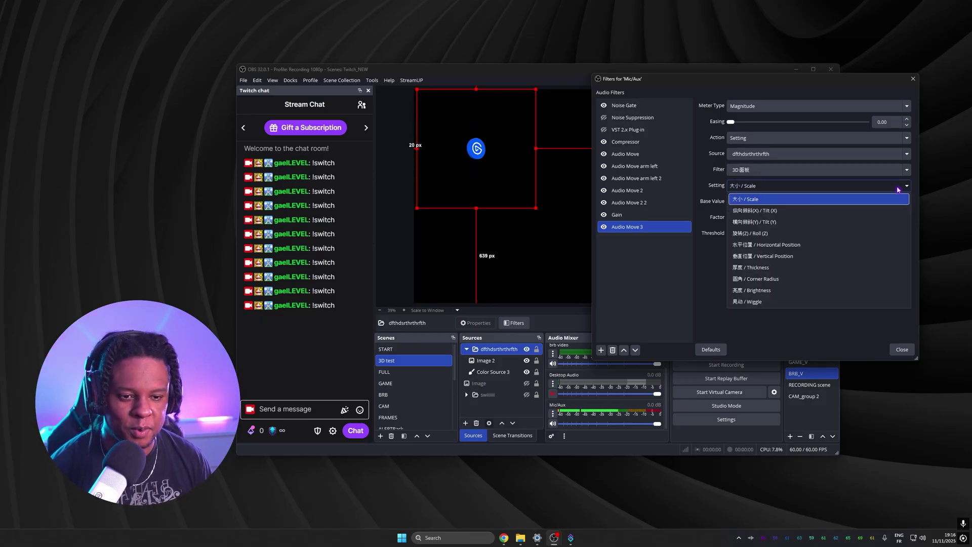
{"action": "left_click", "coordinate": [757, 268]}
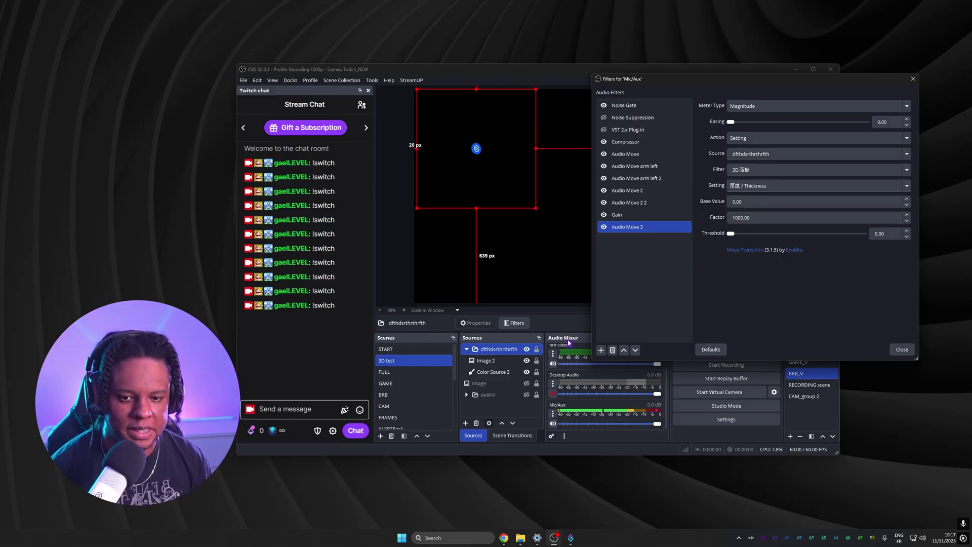
Set the logo group's 3D面板 Scale to 120.70 and move the group to about the middle of the canvas.
{"action": "left_click", "coordinate": [497, 348]}
{"action": "left_click", "coordinate": [517, 324]}
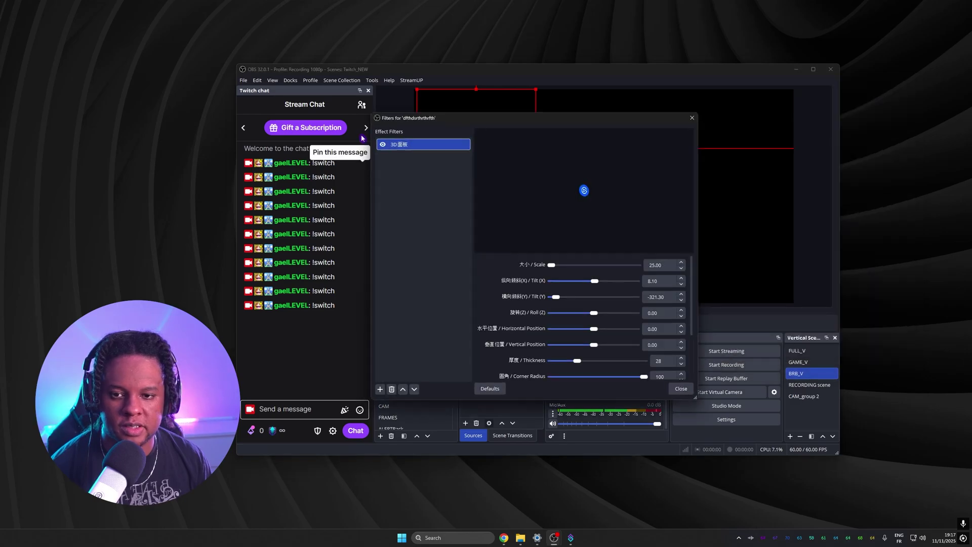
{"action": "left_click_drag", "start_coordinate": [551, 265], "coordinate": [581, 271]}
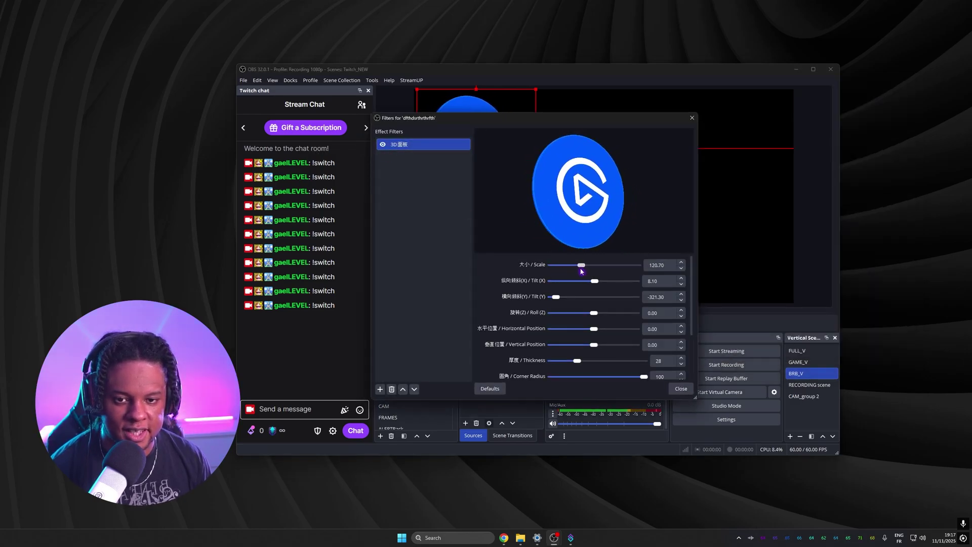
{"action": "left_click", "coordinate": [681, 389]}
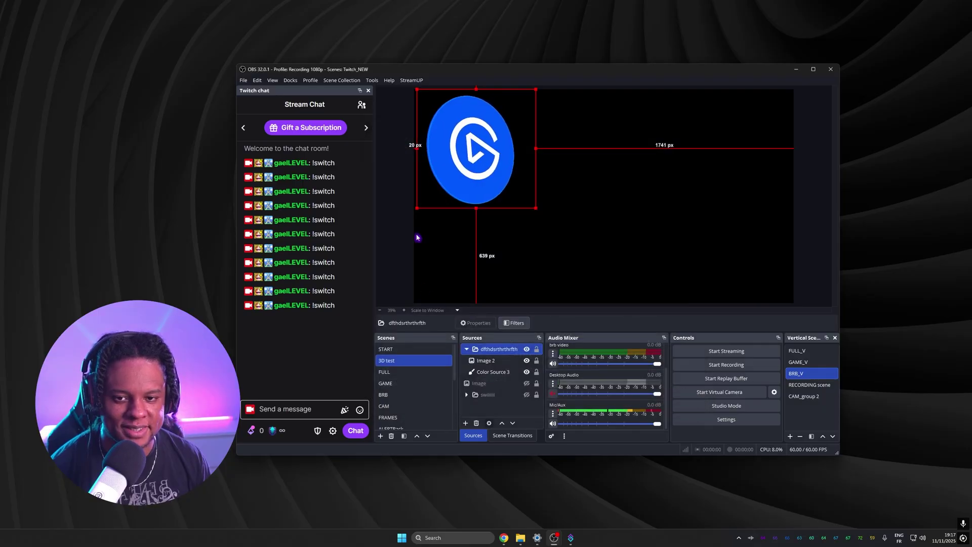
{"action": "left_click_drag", "start_coordinate": [469, 170], "coordinate": [600, 206]}
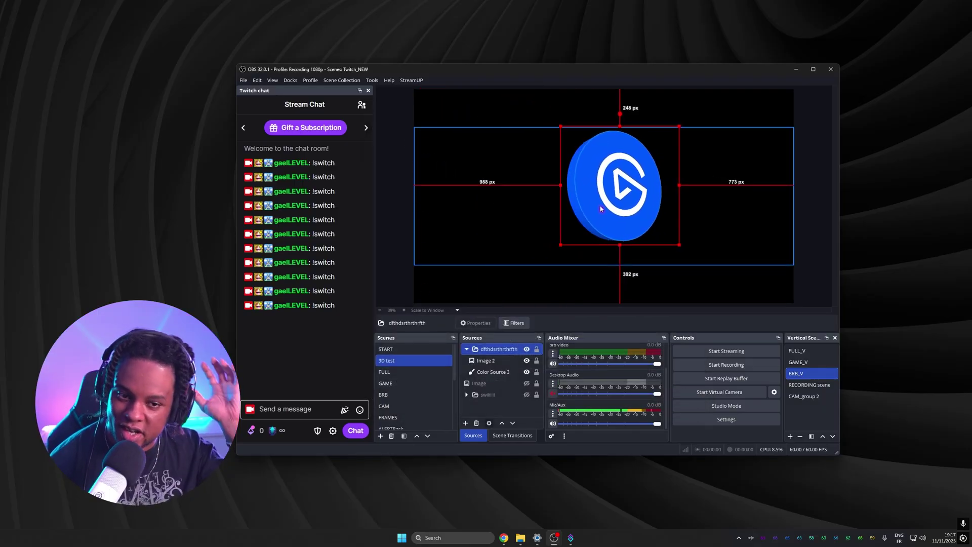